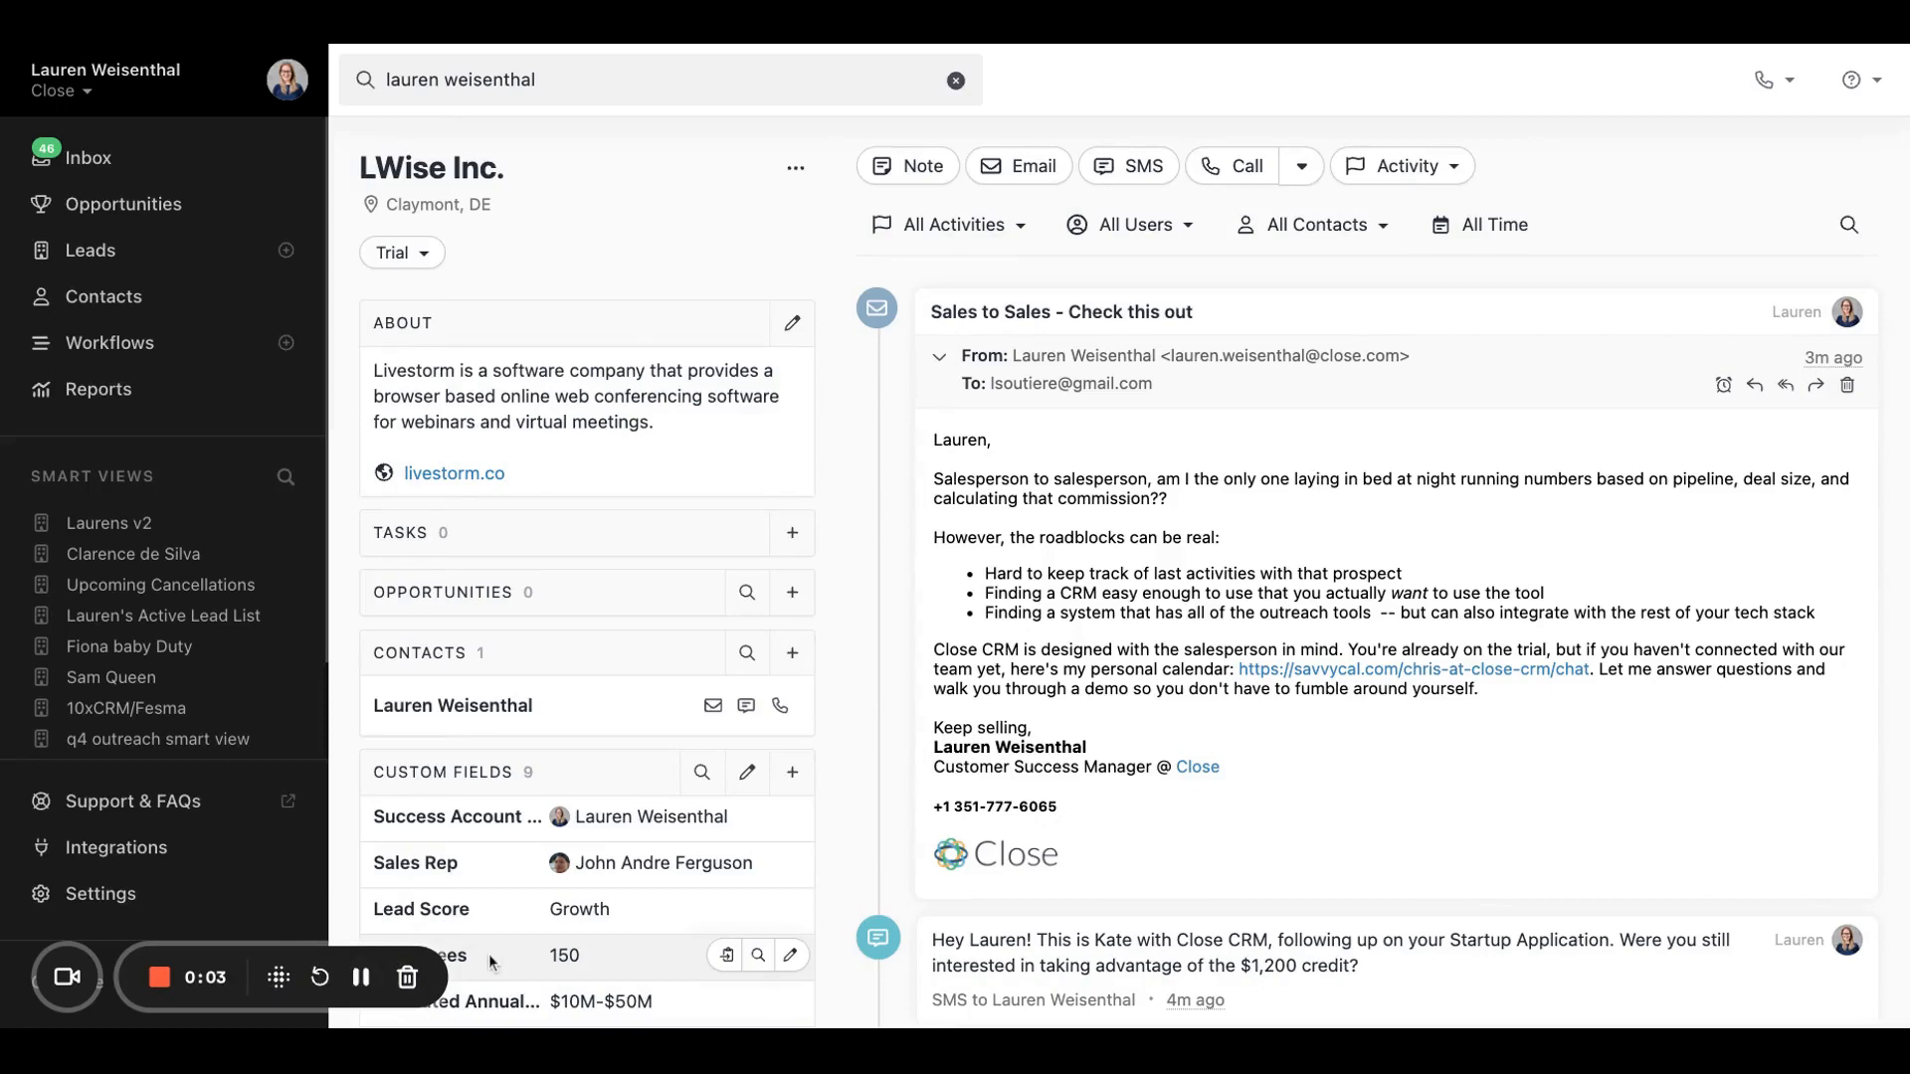
# Step: Look through the LWise Inc. lead page, from its contact and custom fields down the activity timeline and back up
pyautogui.scroll(-2, 487, 953)
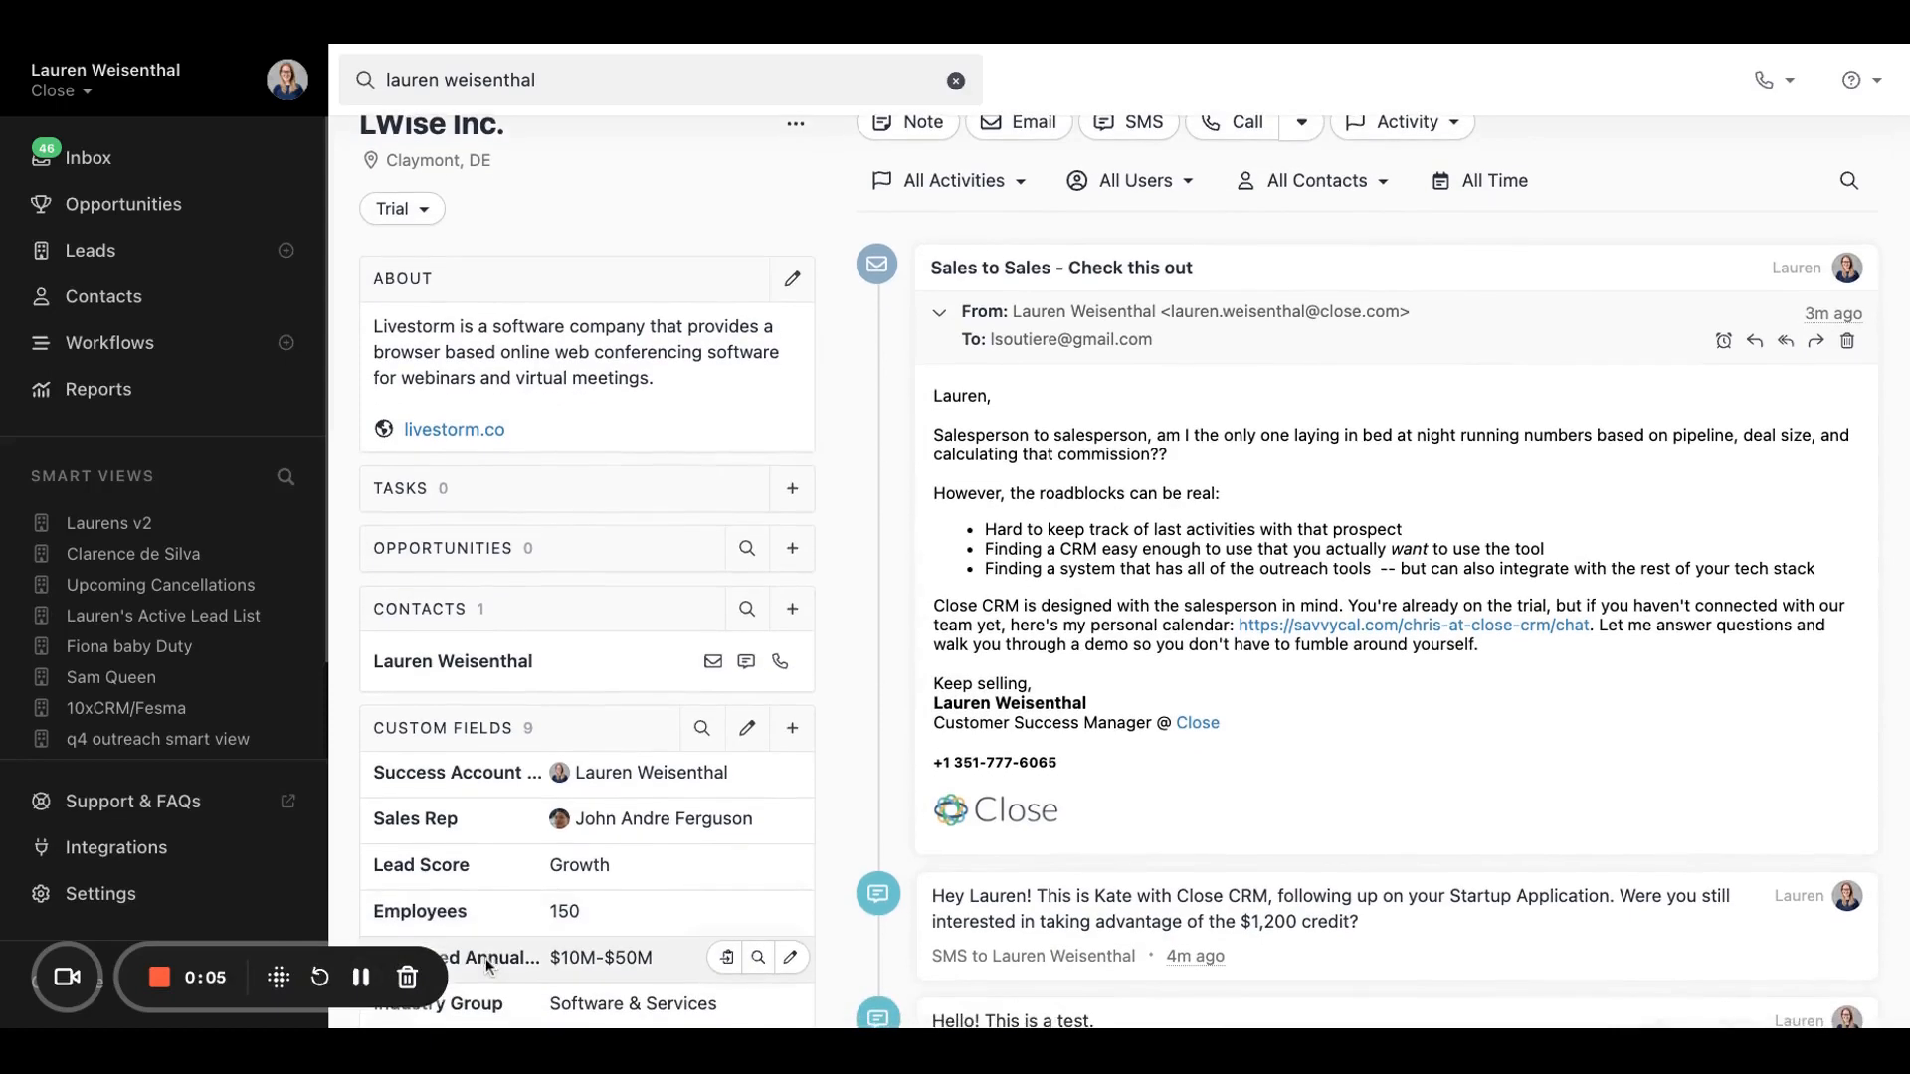
pyautogui.scroll(-6, 488, 962)
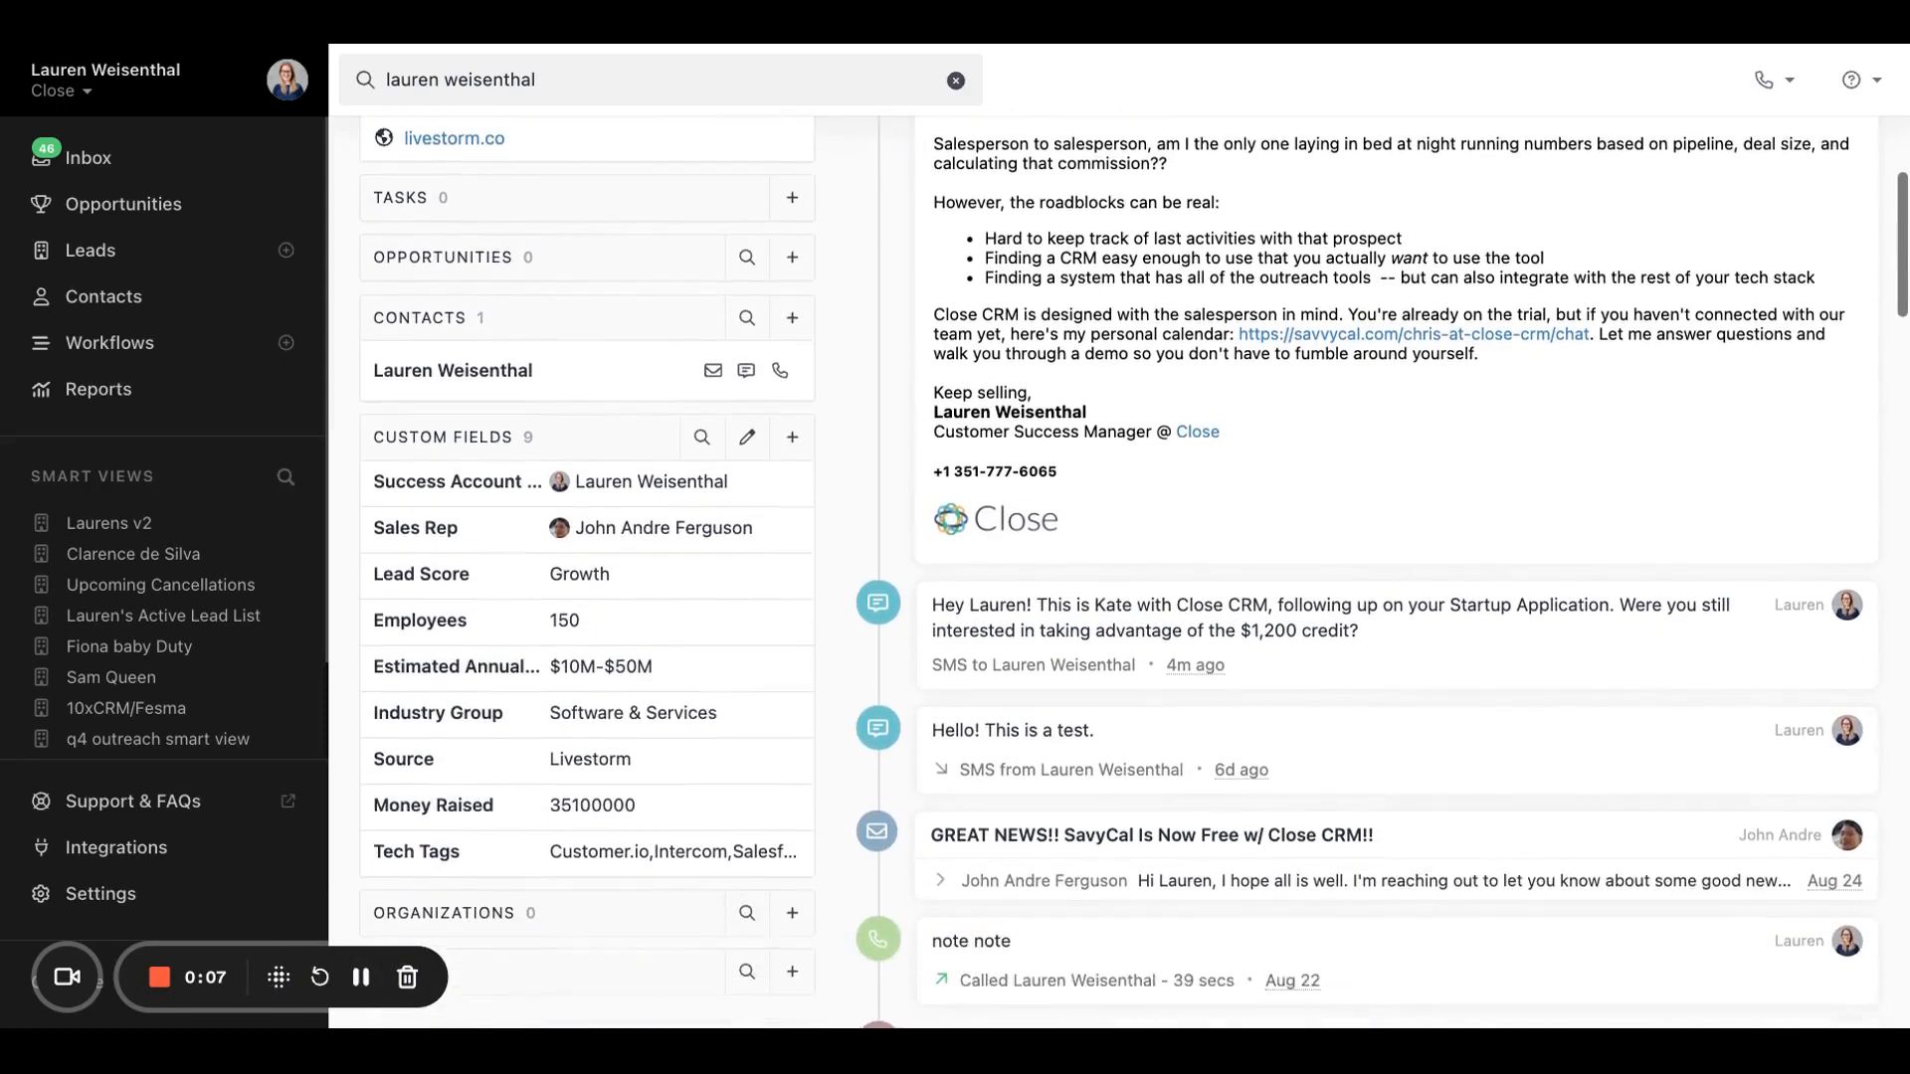
pyautogui.scroll(-4, 488, 962)
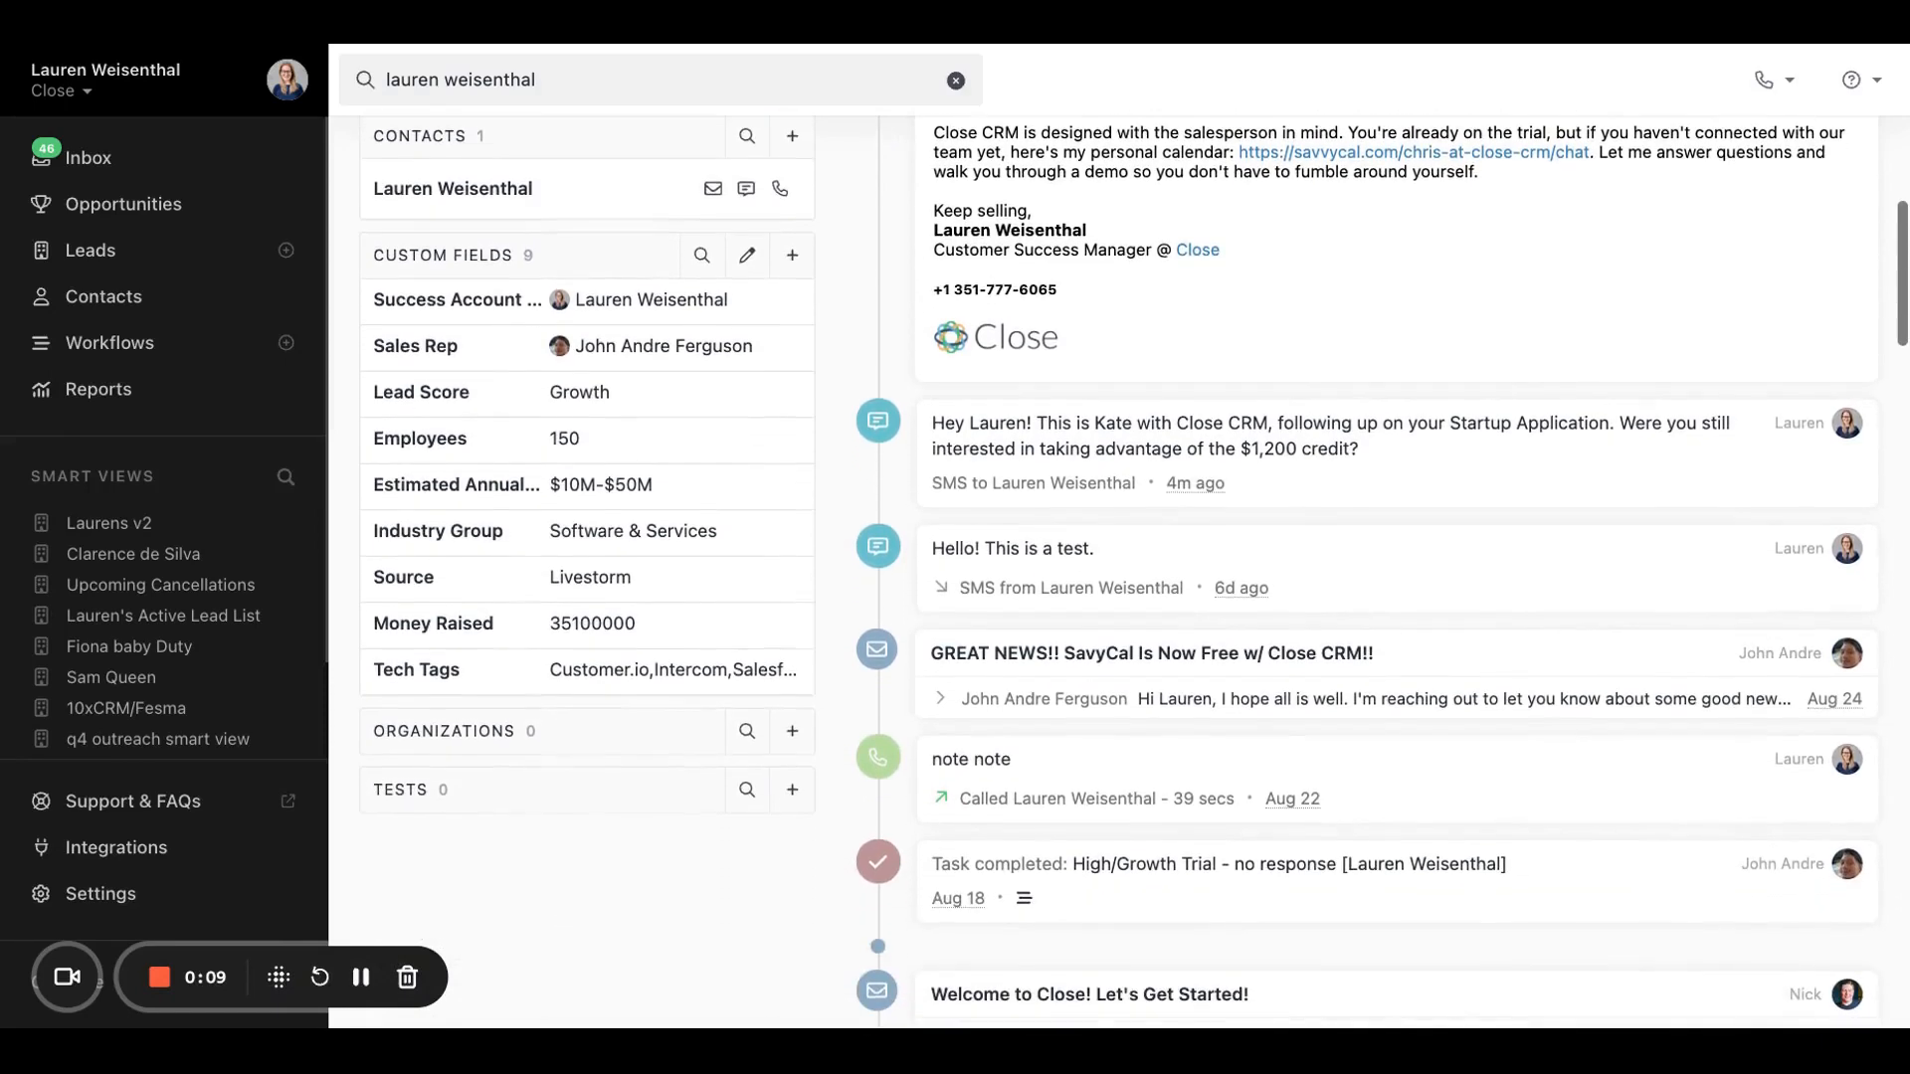
pyautogui.scroll(-8, 1134, 573)
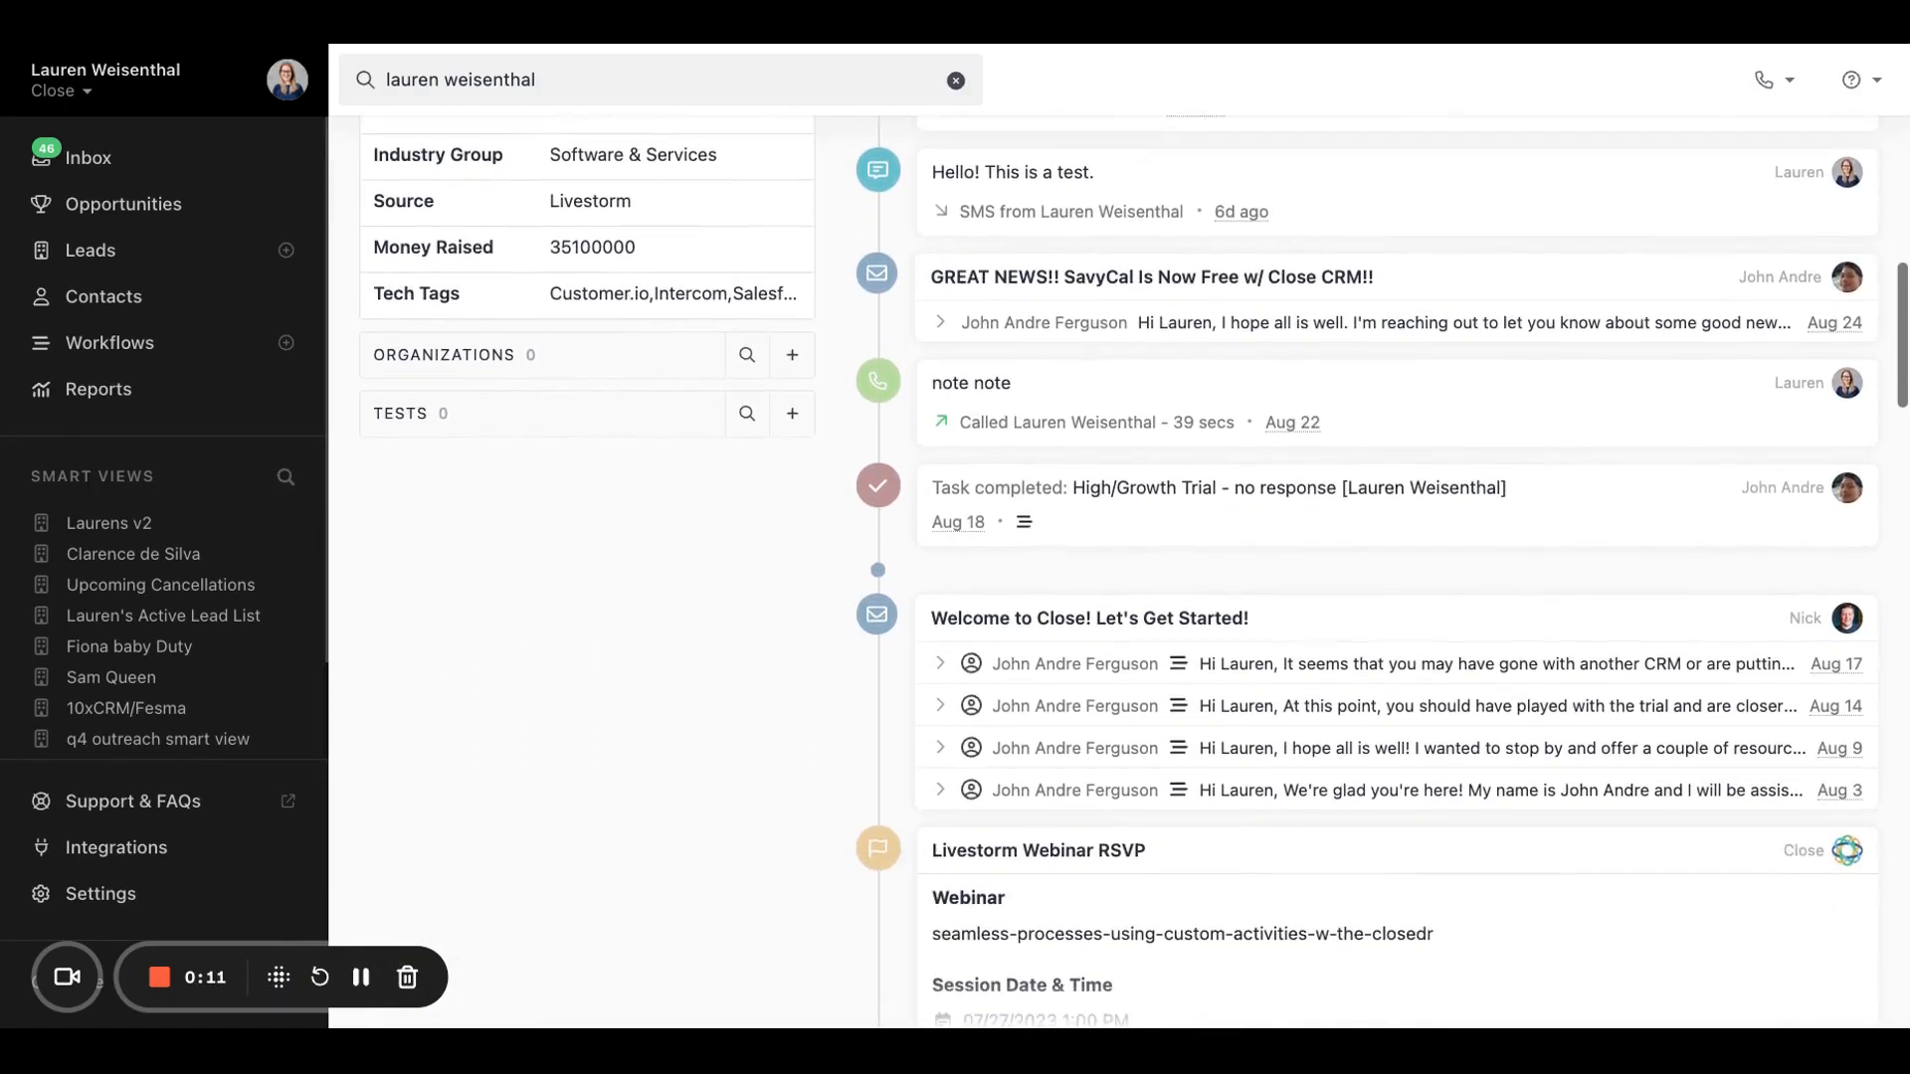
pyautogui.scroll(-10, 1134, 573)
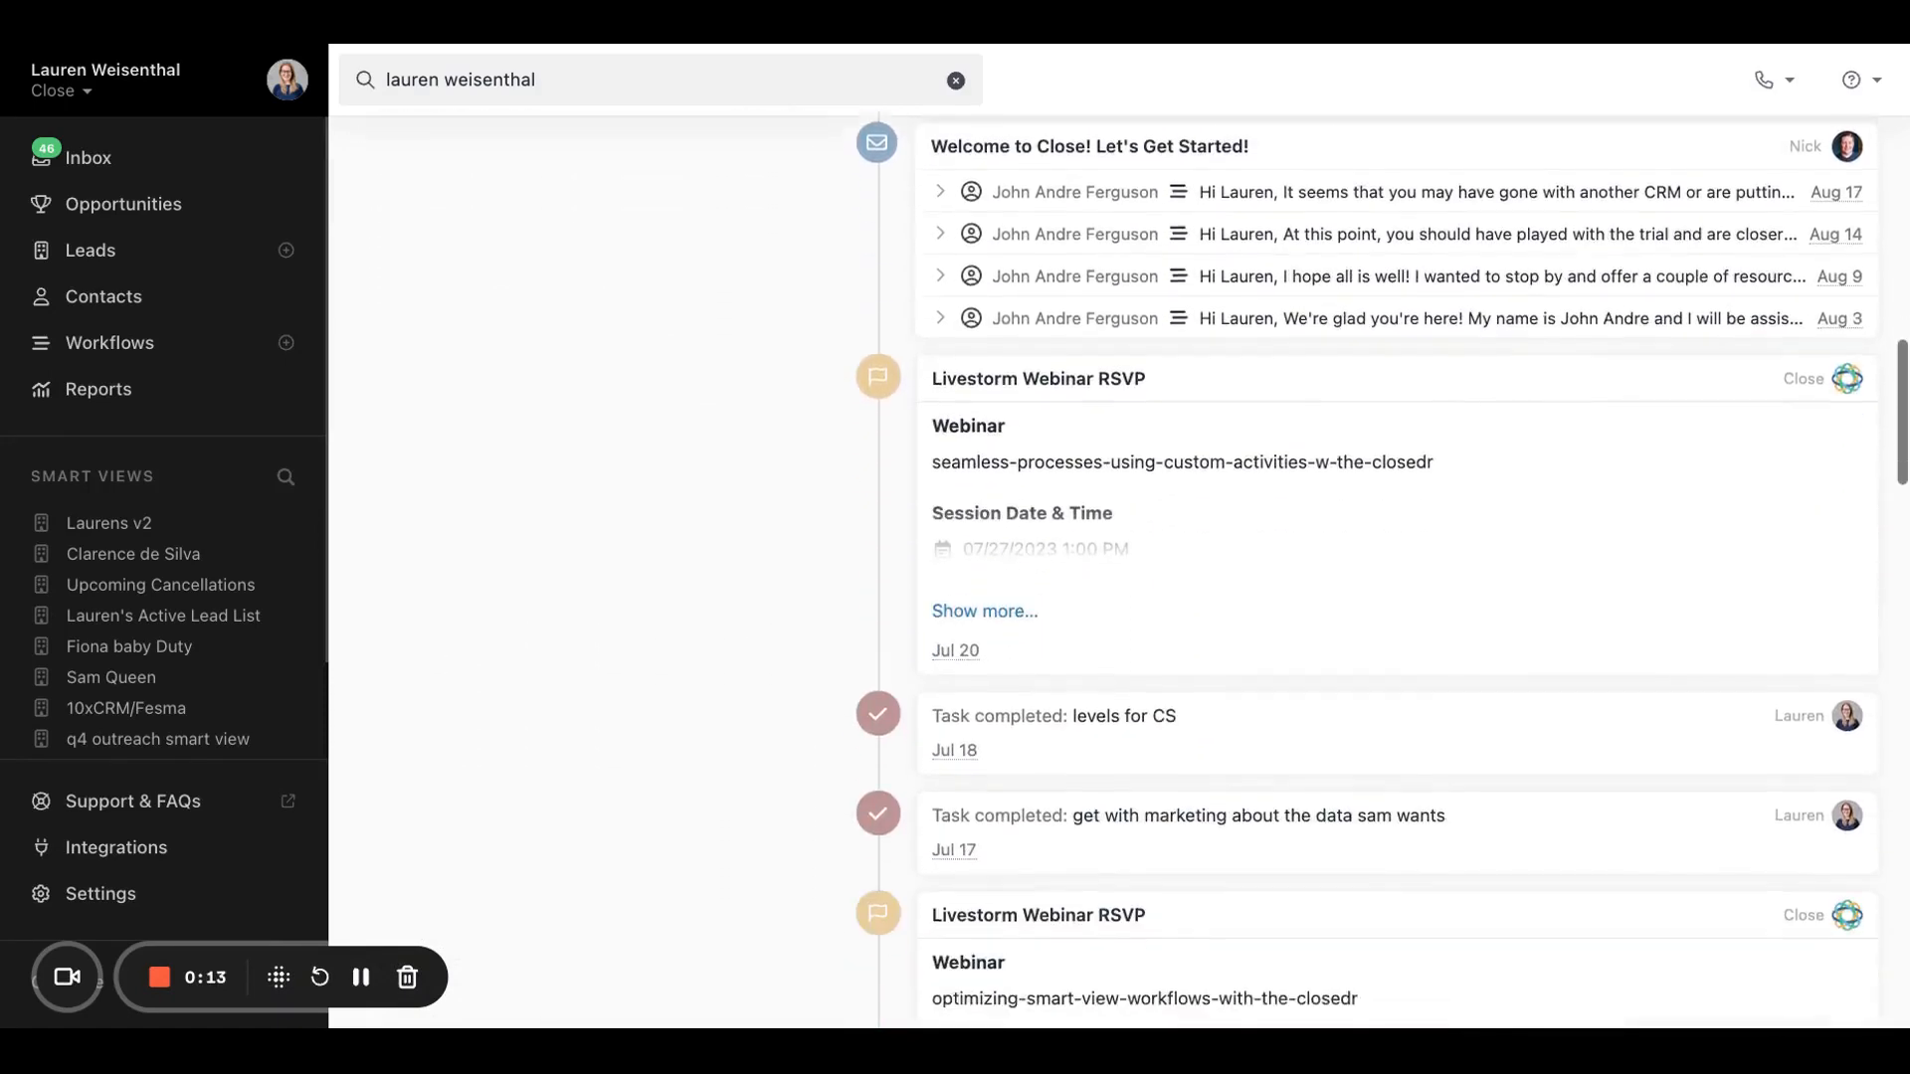
pyautogui.scroll(-5, 1134, 573)
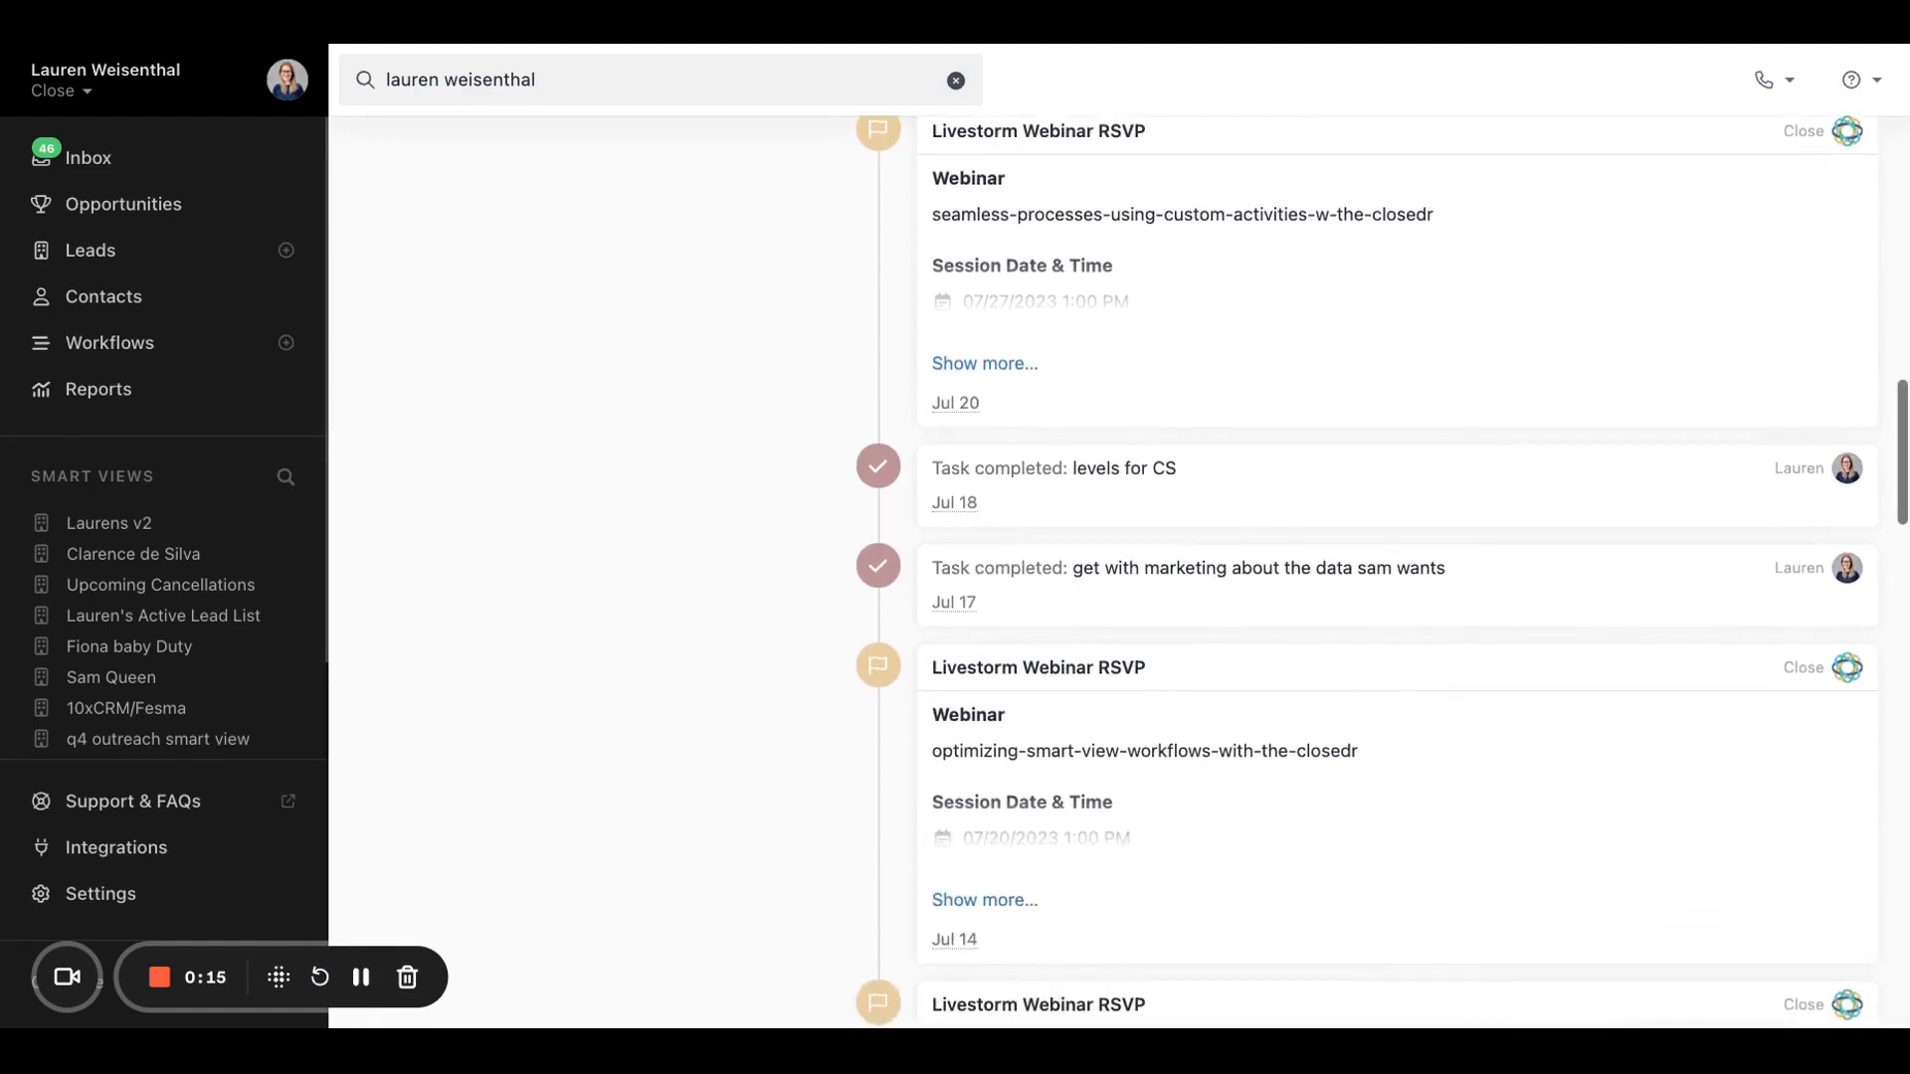
pyautogui.scroll(20, 1134, 573)
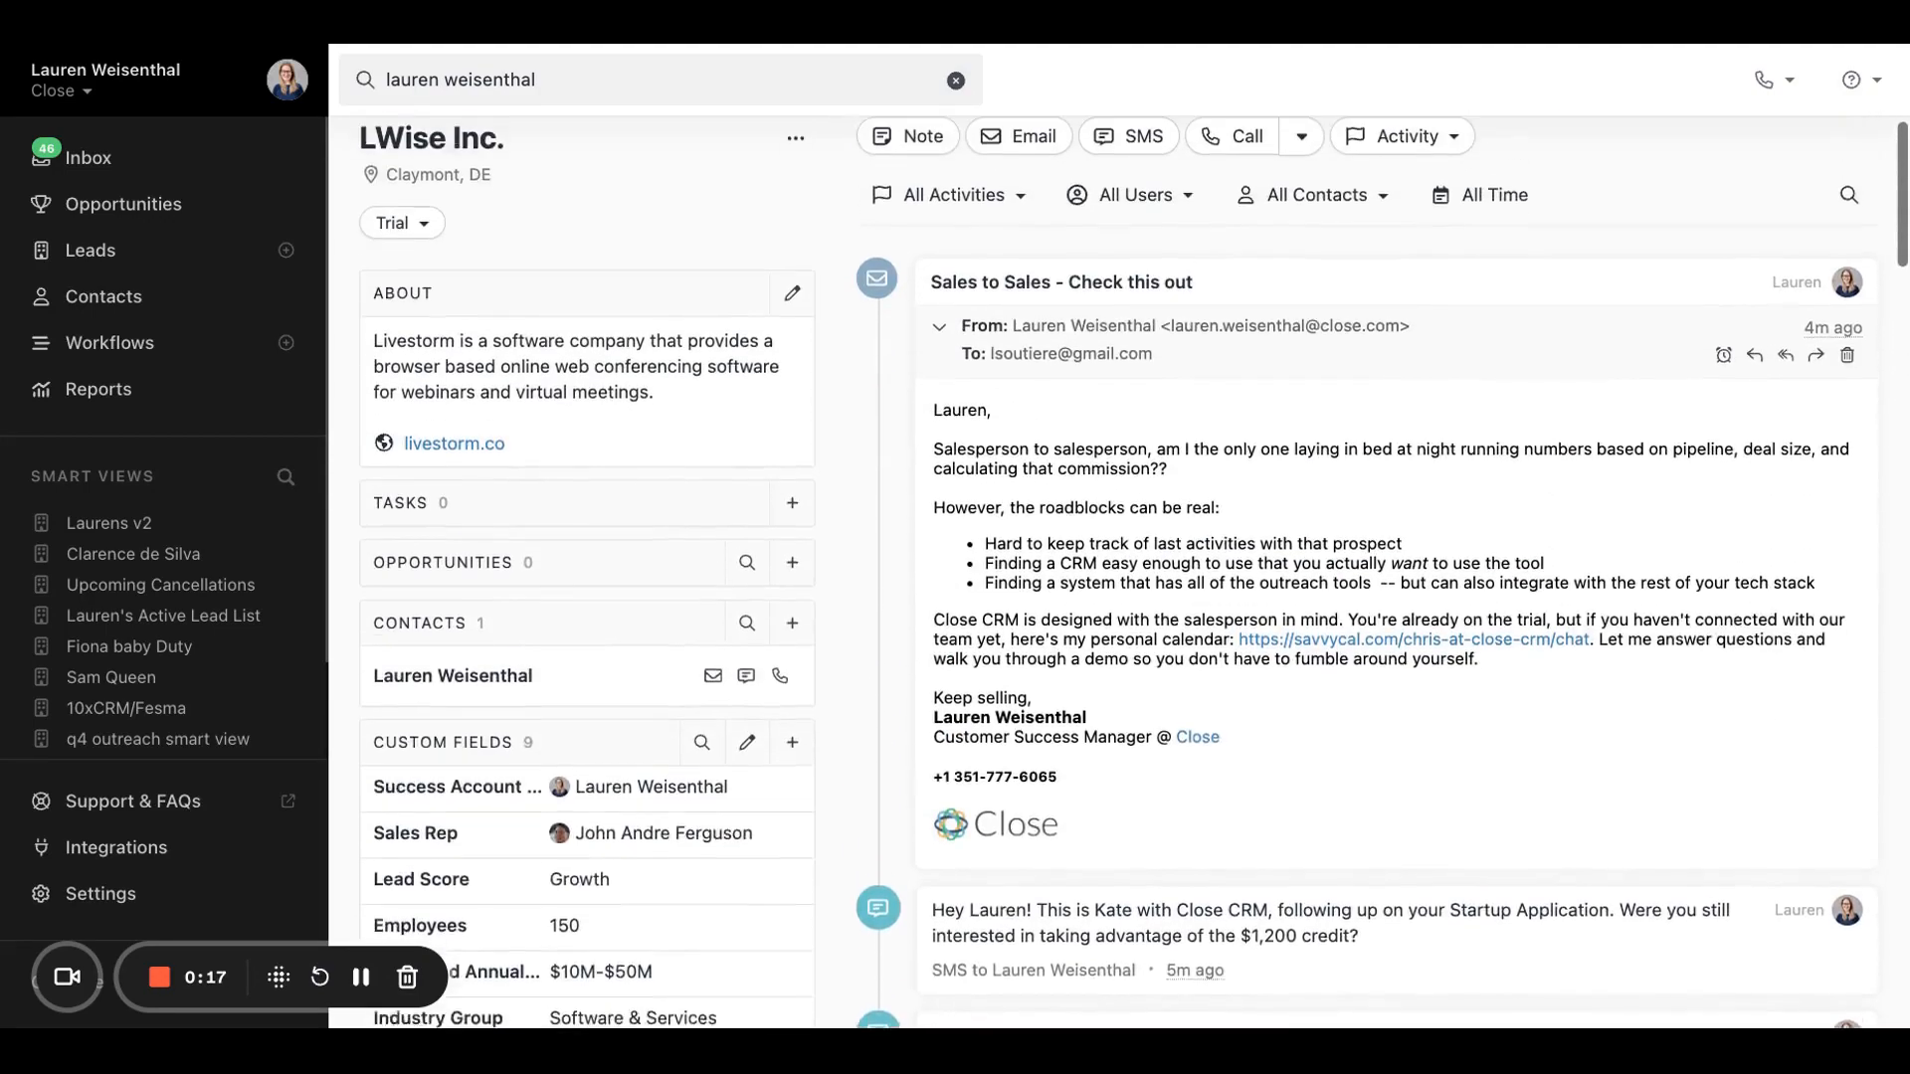
pyautogui.scroll(1, 398, 955)
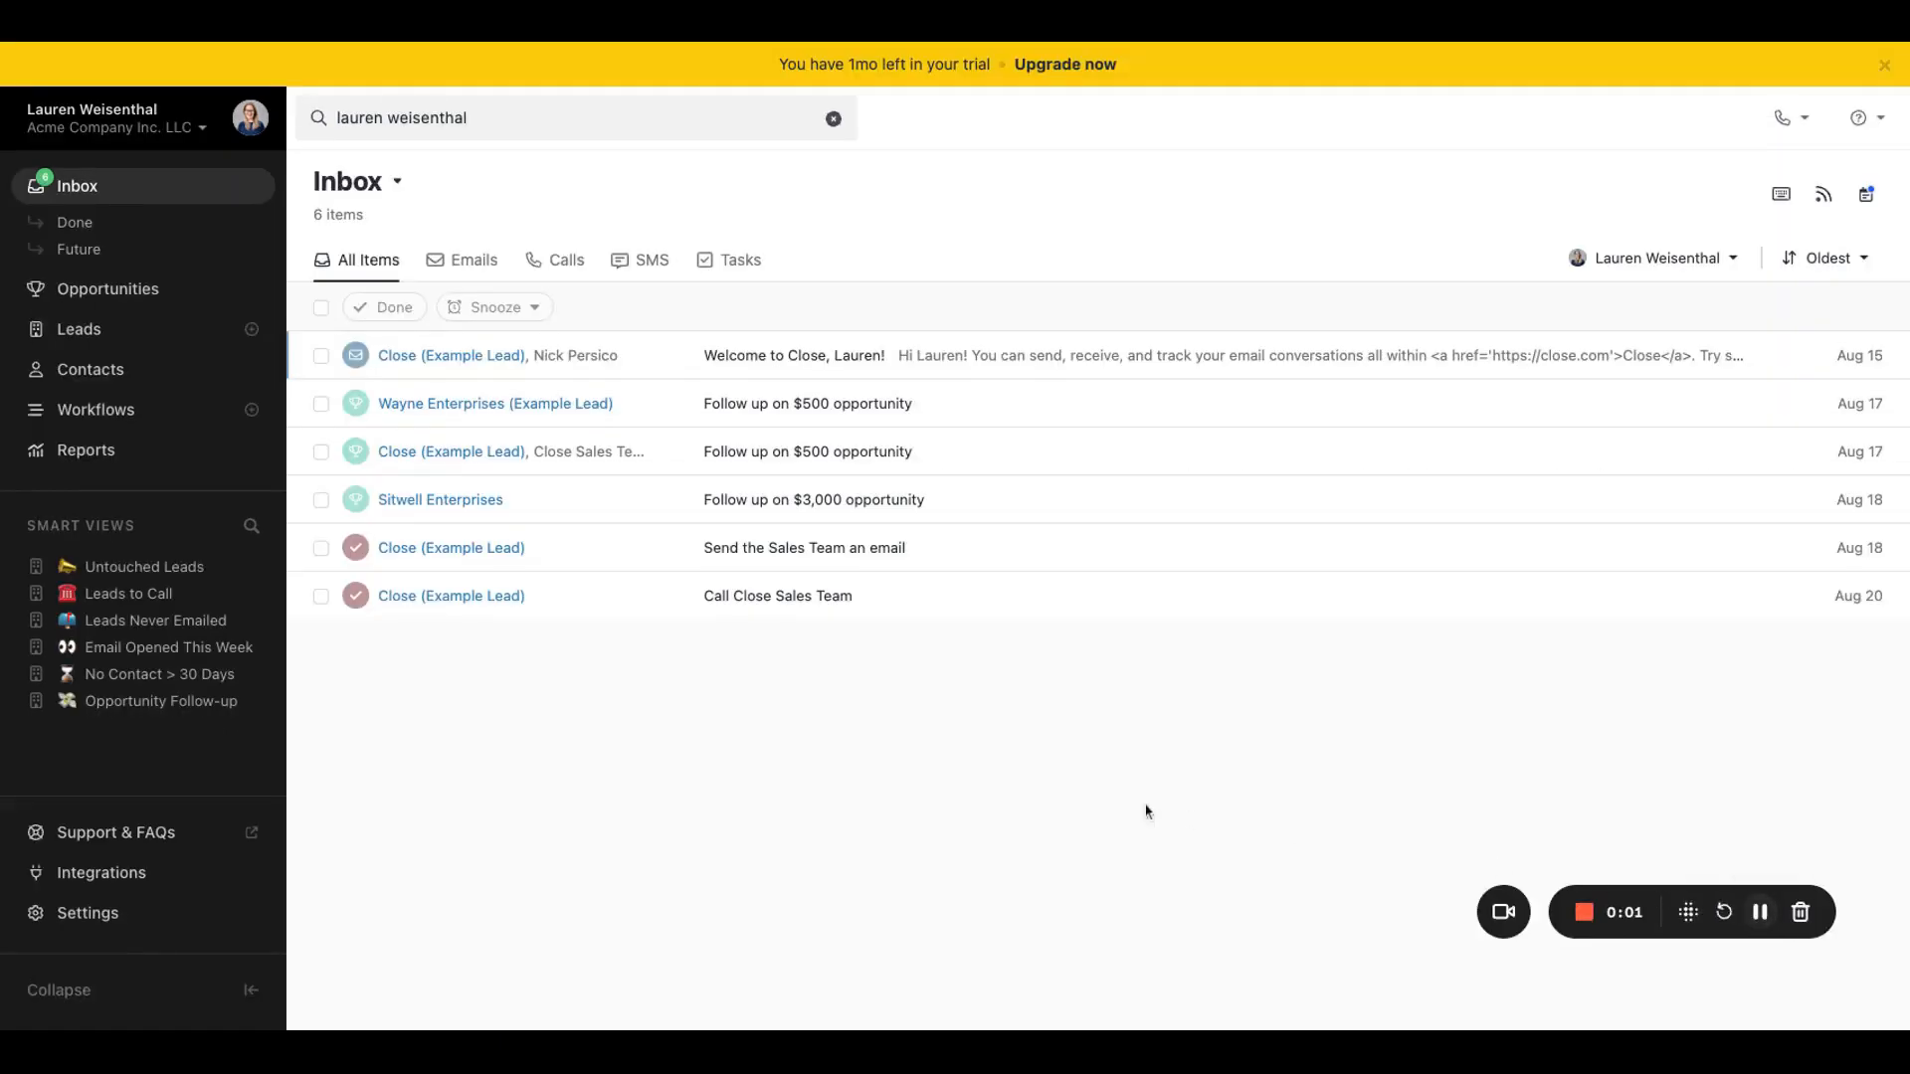
# Step: Replace the default signature in the email settings with the copied one containing the name, job title, Close link and logo
pyautogui.click(88, 916)
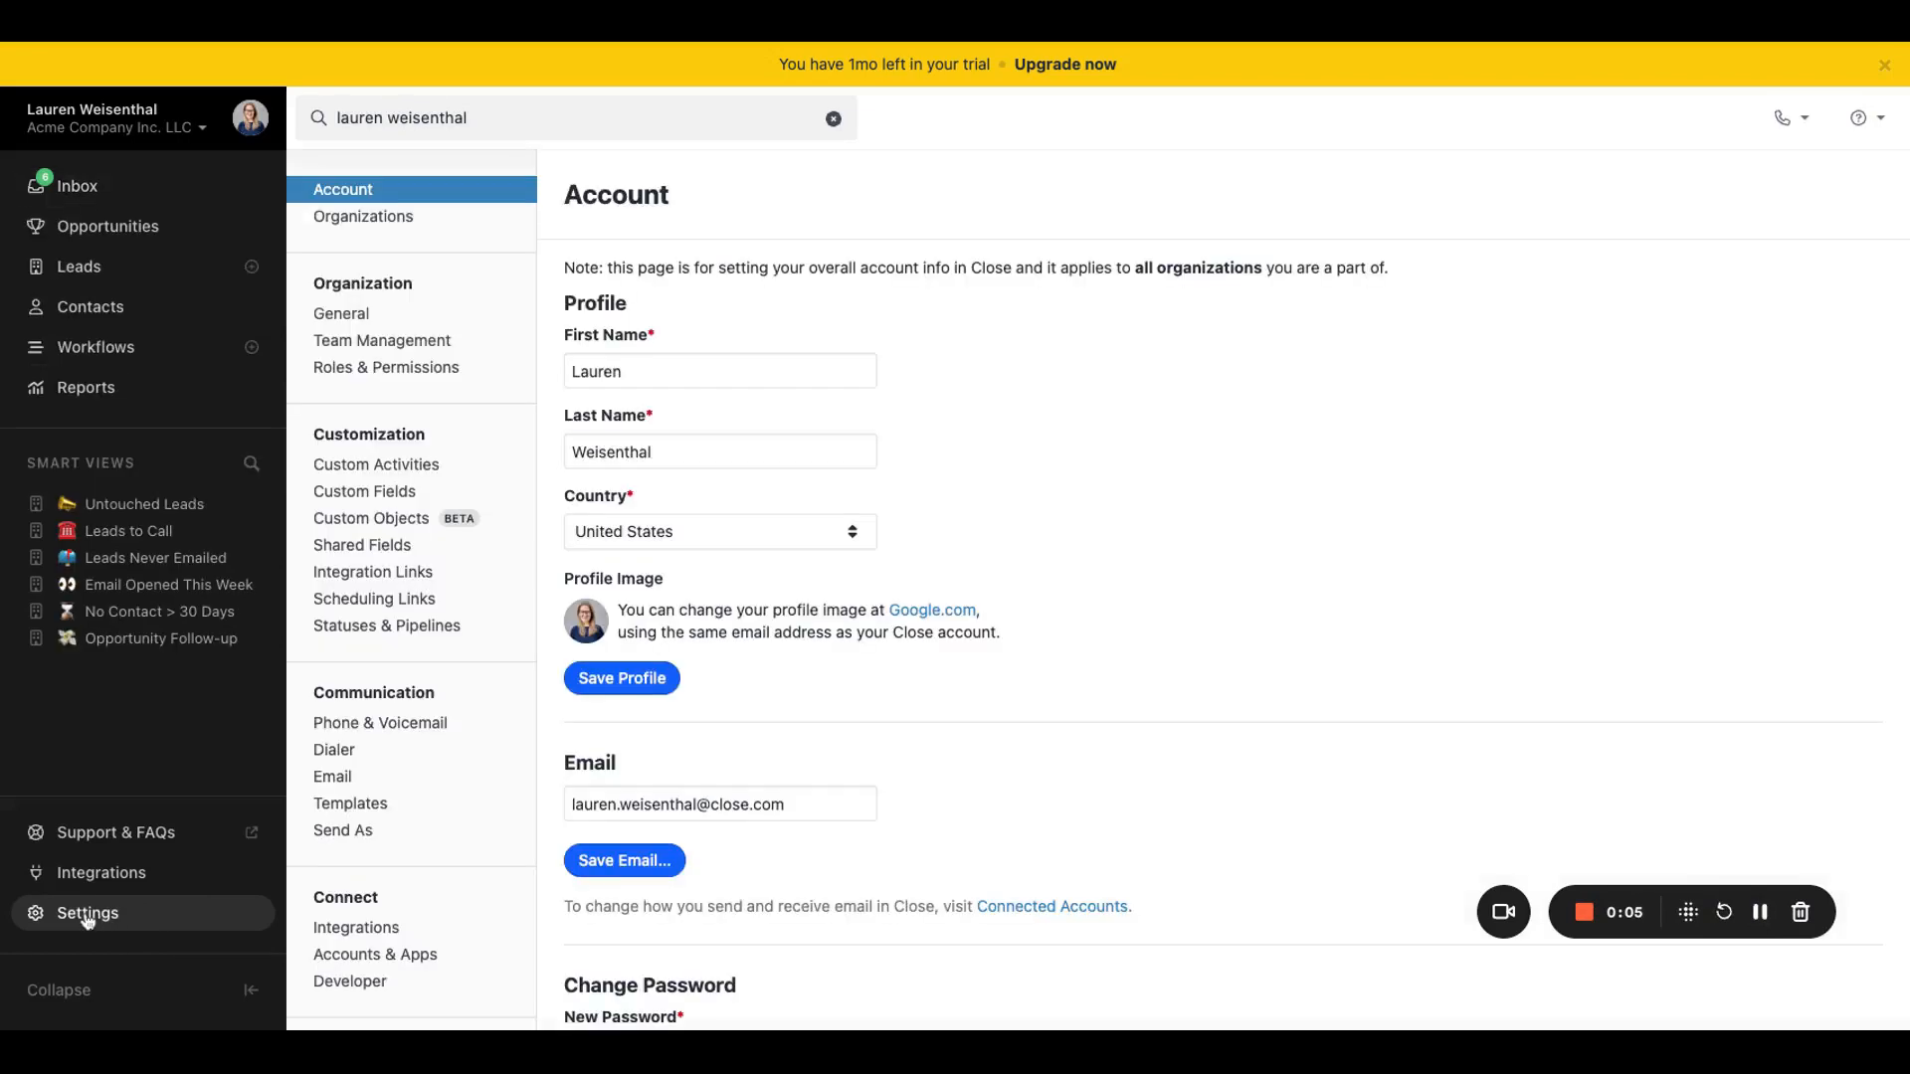
pyautogui.click(340, 778)
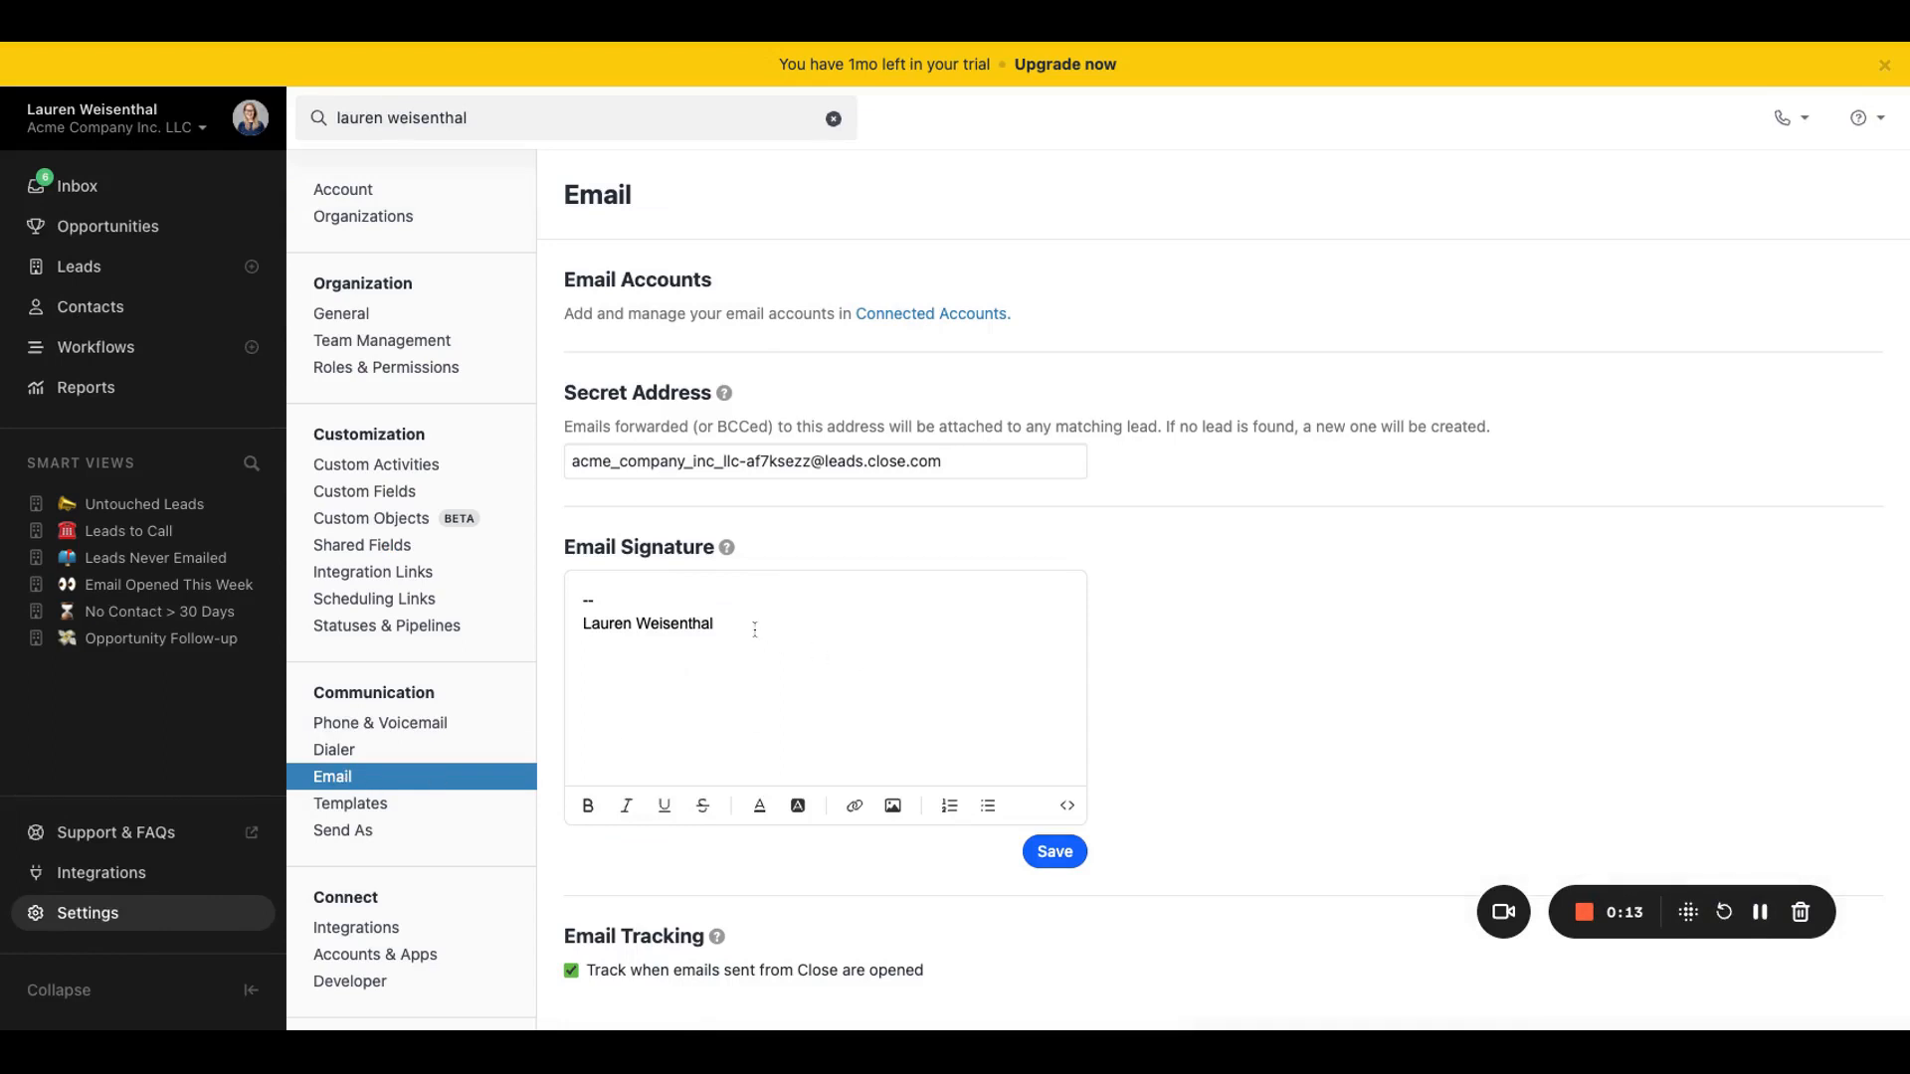
pyautogui.hotkey('shift', 'alt', 'Left')
pyautogui.hotkey('shift', 'Up')
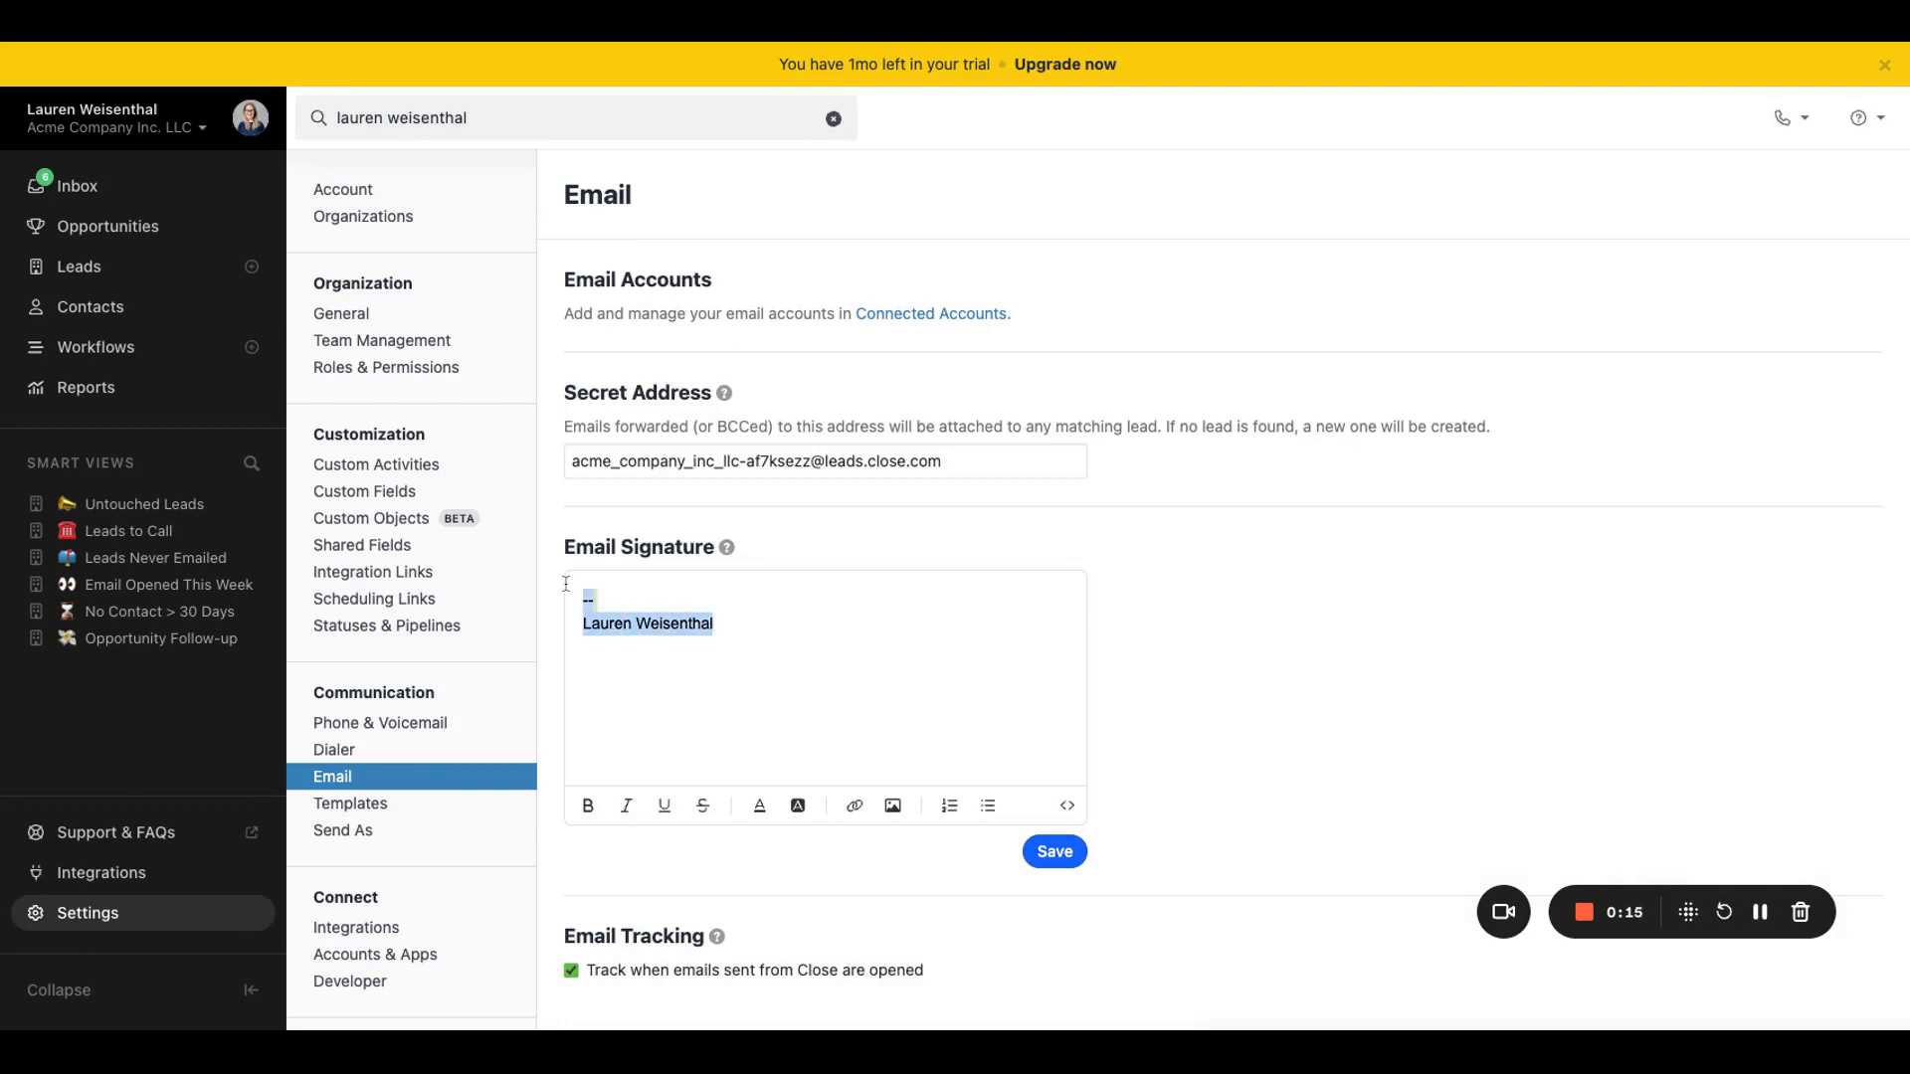
pyautogui.press('BackSpace')
pyautogui.hotkey('ctrl', 'v')
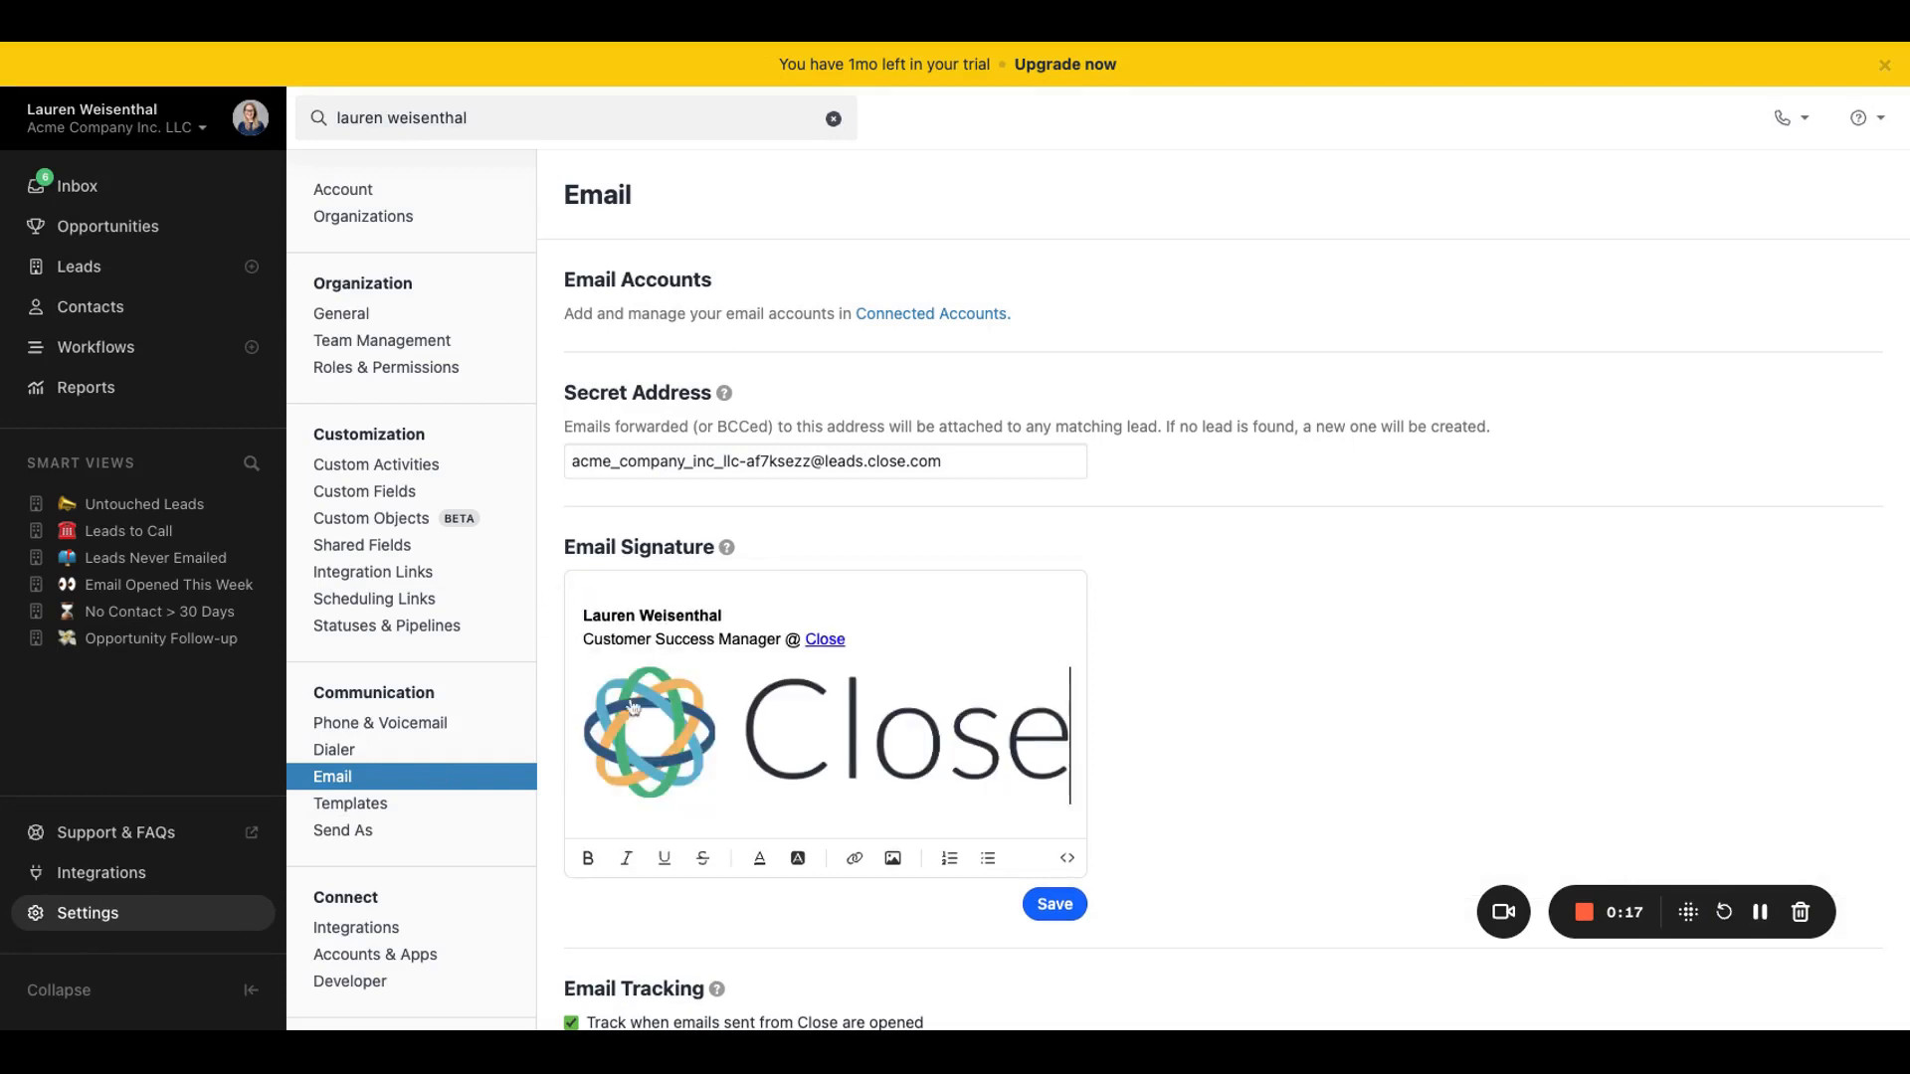
# Step: Shrink the Close logo in the signature to about half its width and toggle the tracking of opened emails
pyautogui.click(947, 735)
pyautogui.moveTo(1072, 799); pyautogui.dragTo(841, 741)
pyautogui.scroll(-2, 1269, 670)
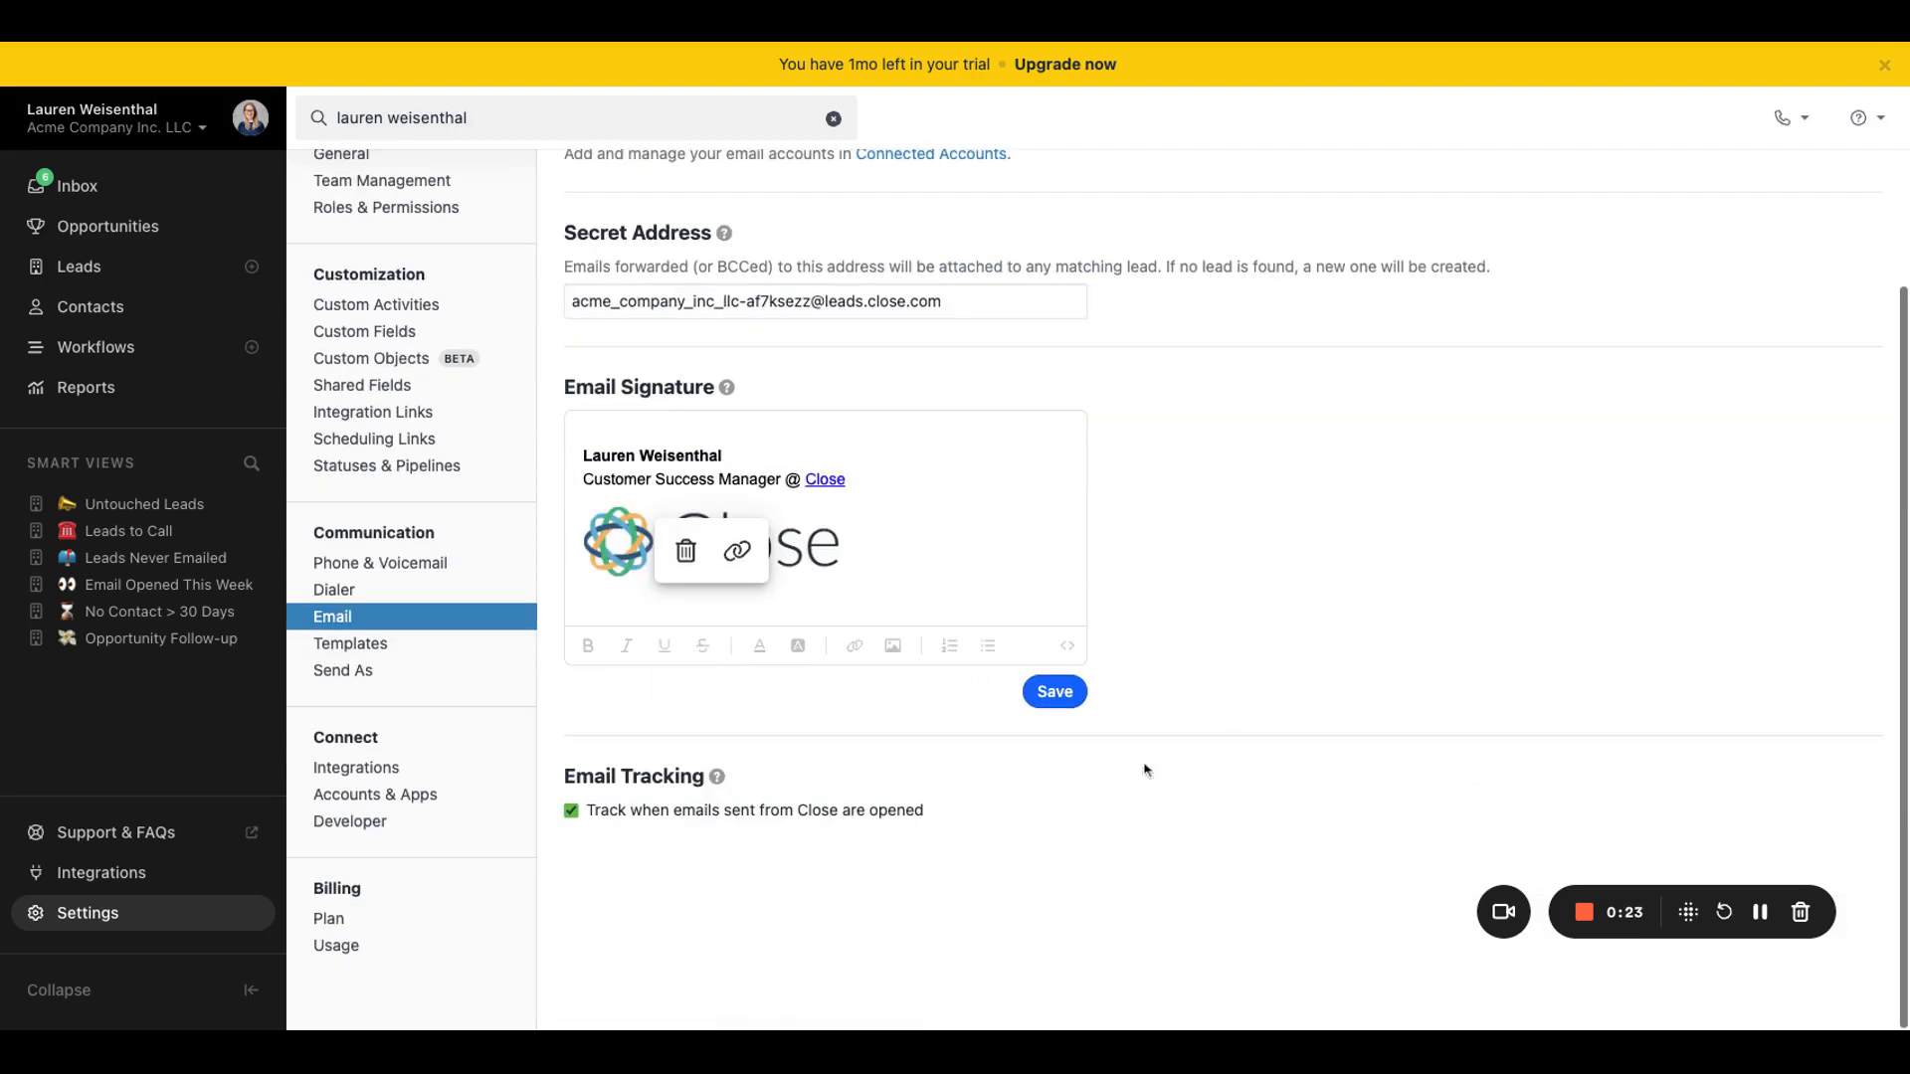
pyautogui.click(571, 811)
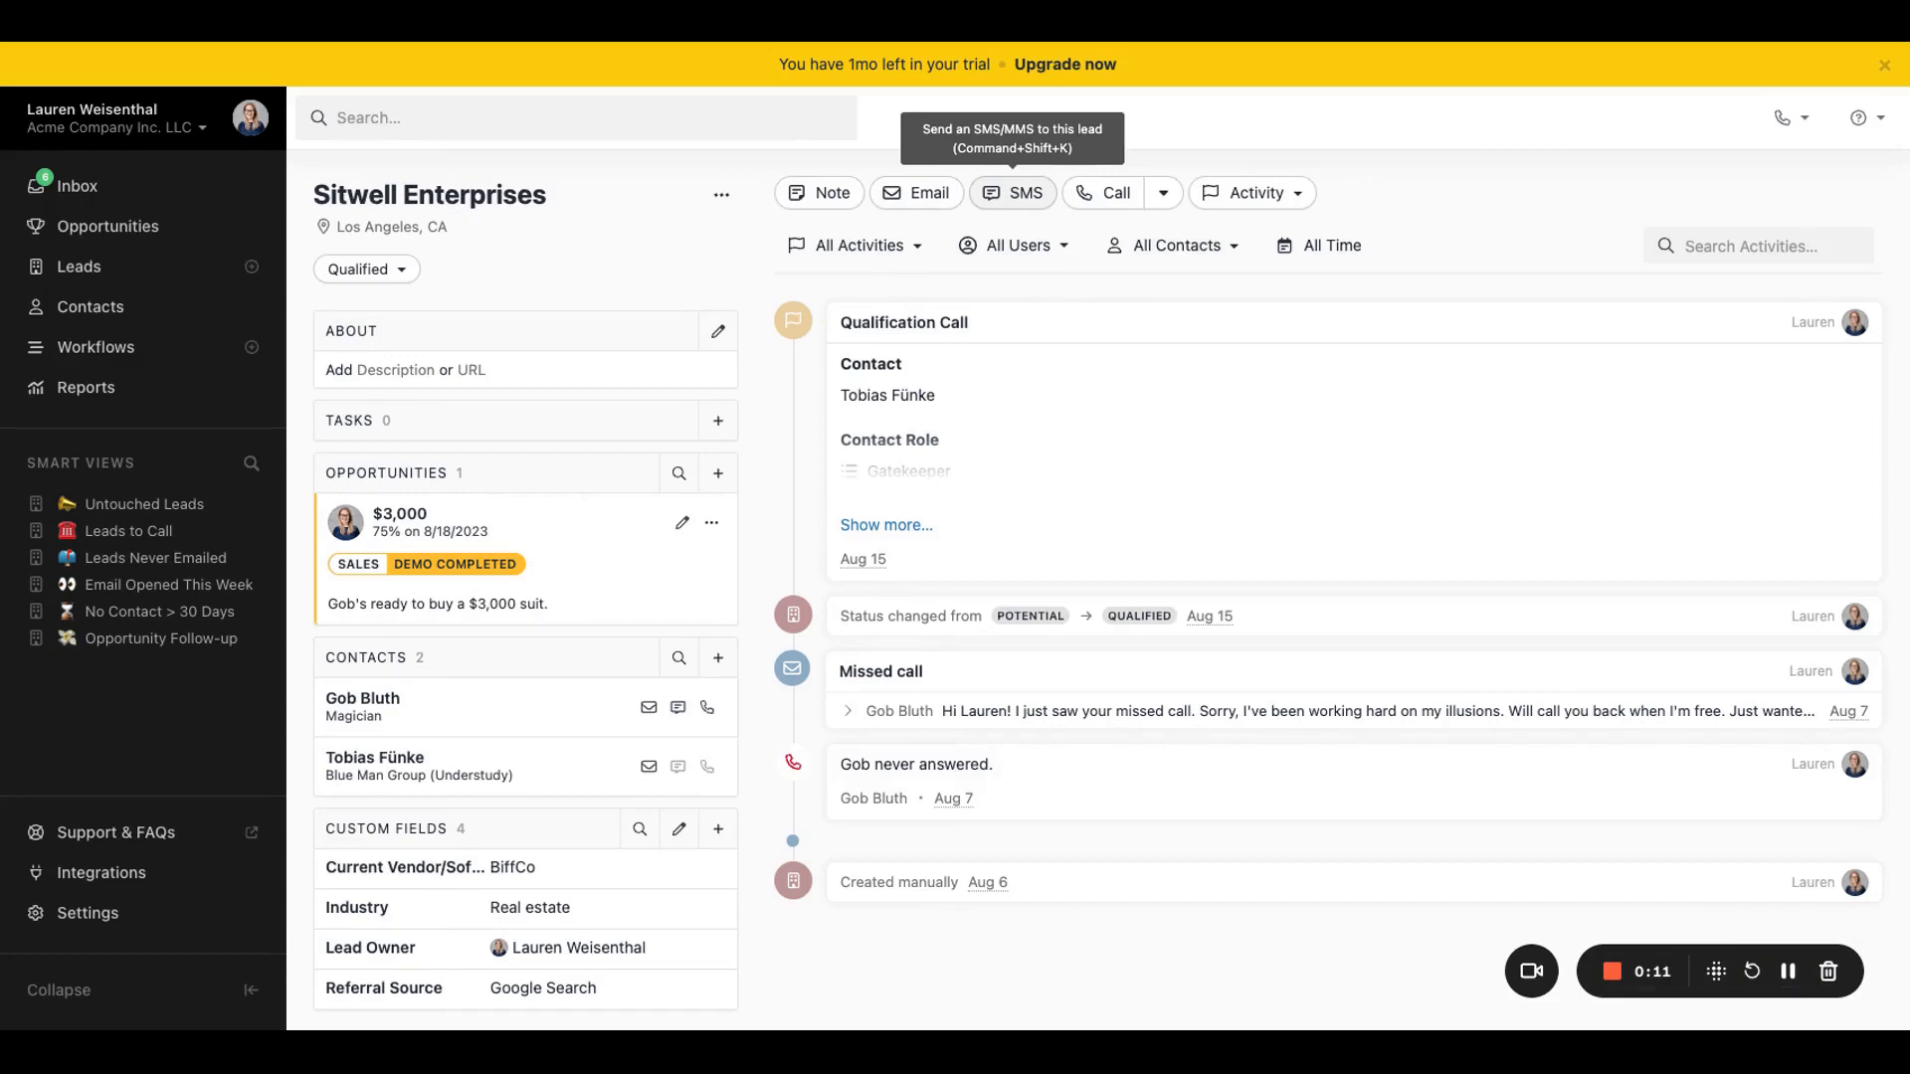
# Step: Send the SMS "test test" to the preselected contact of the Sitwell Enterprises lead
pyautogui.click(1013, 193)
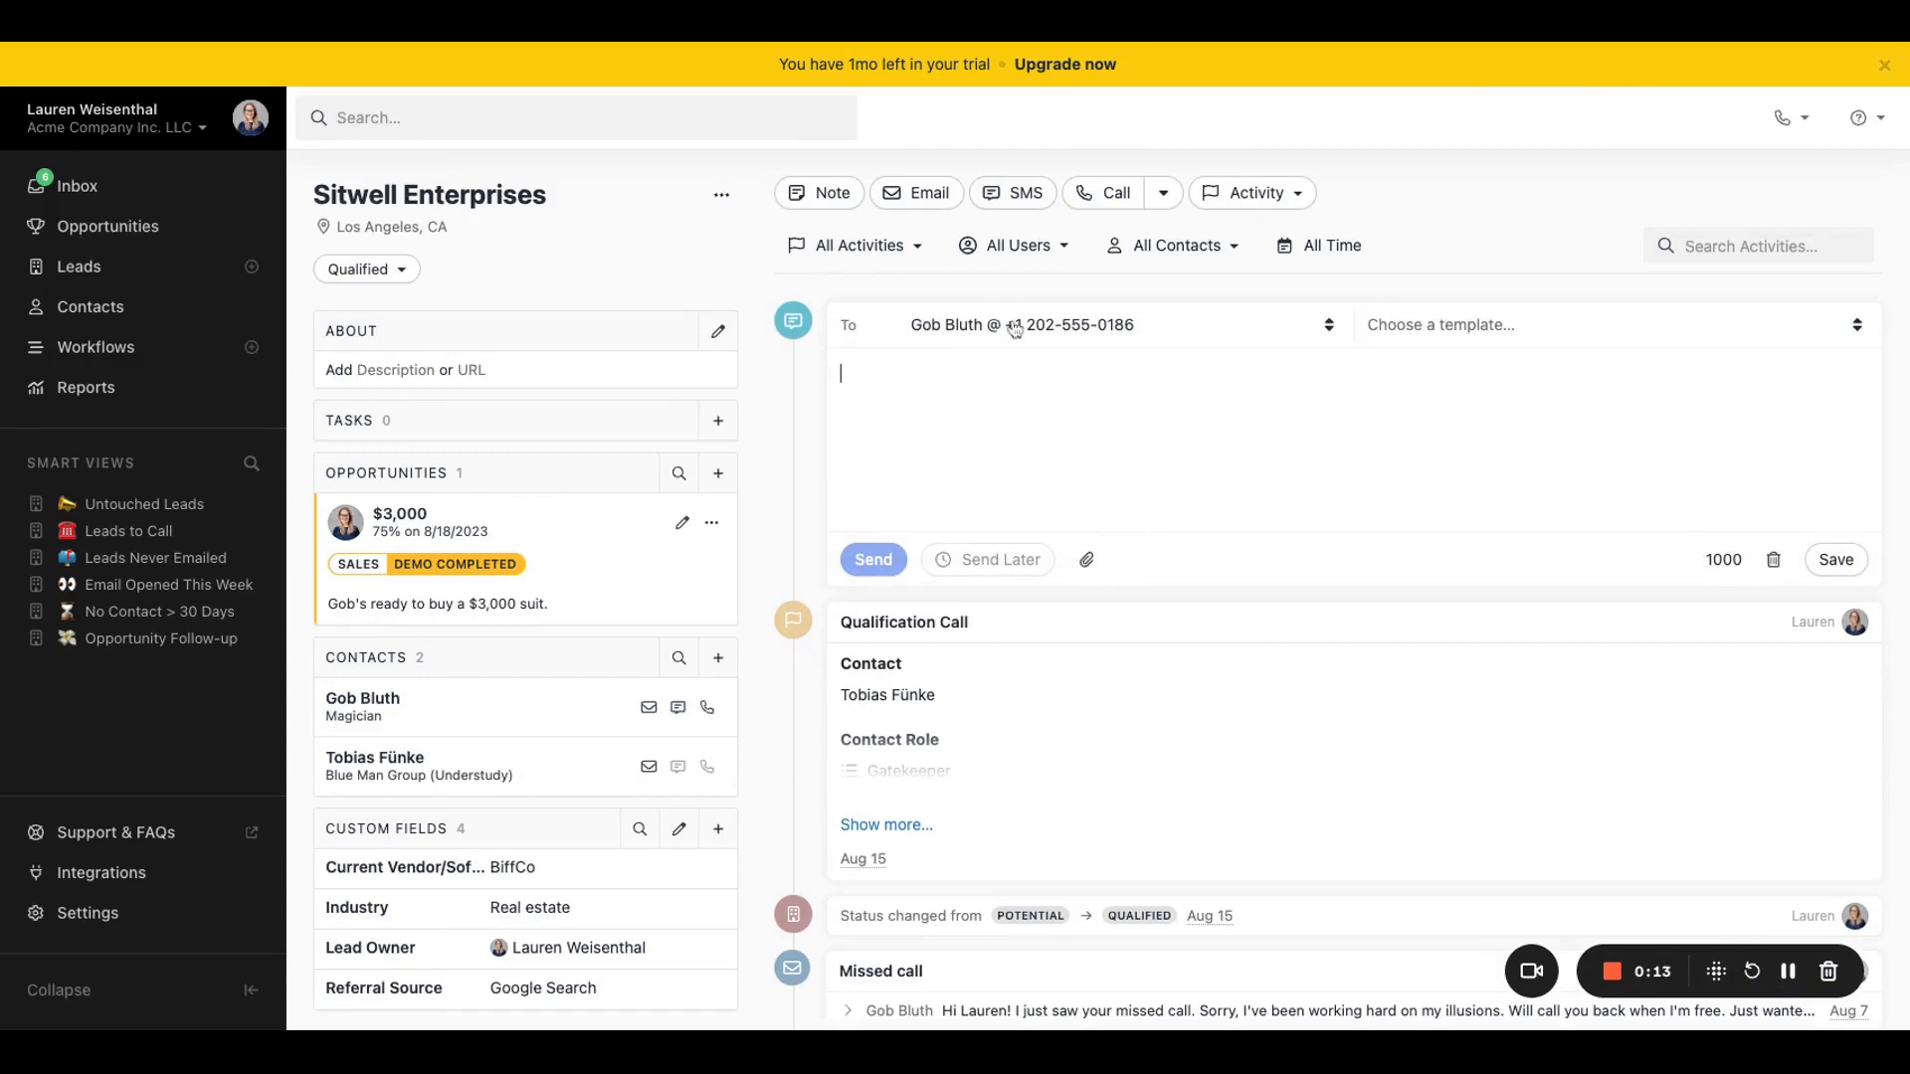
pyautogui.write('test test tes')
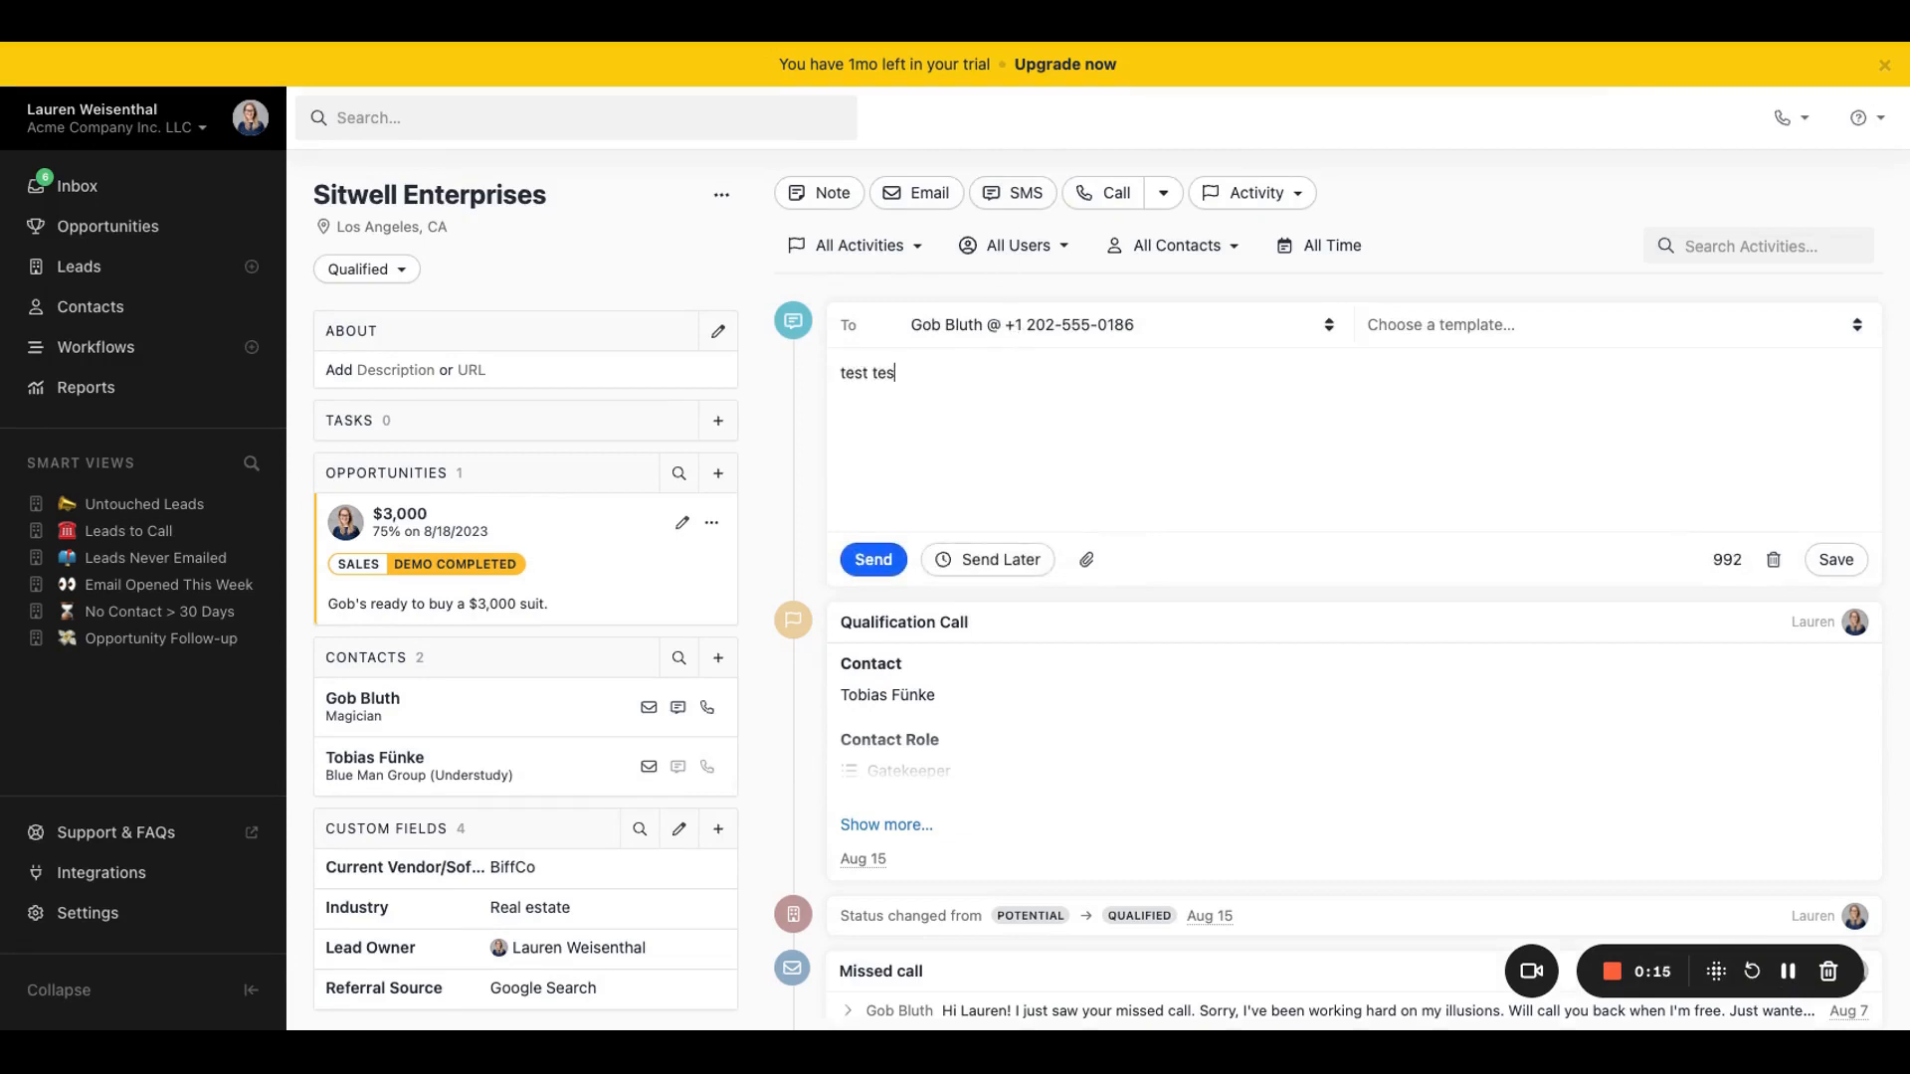
pyautogui.write('t')
pyautogui.click(875, 561)
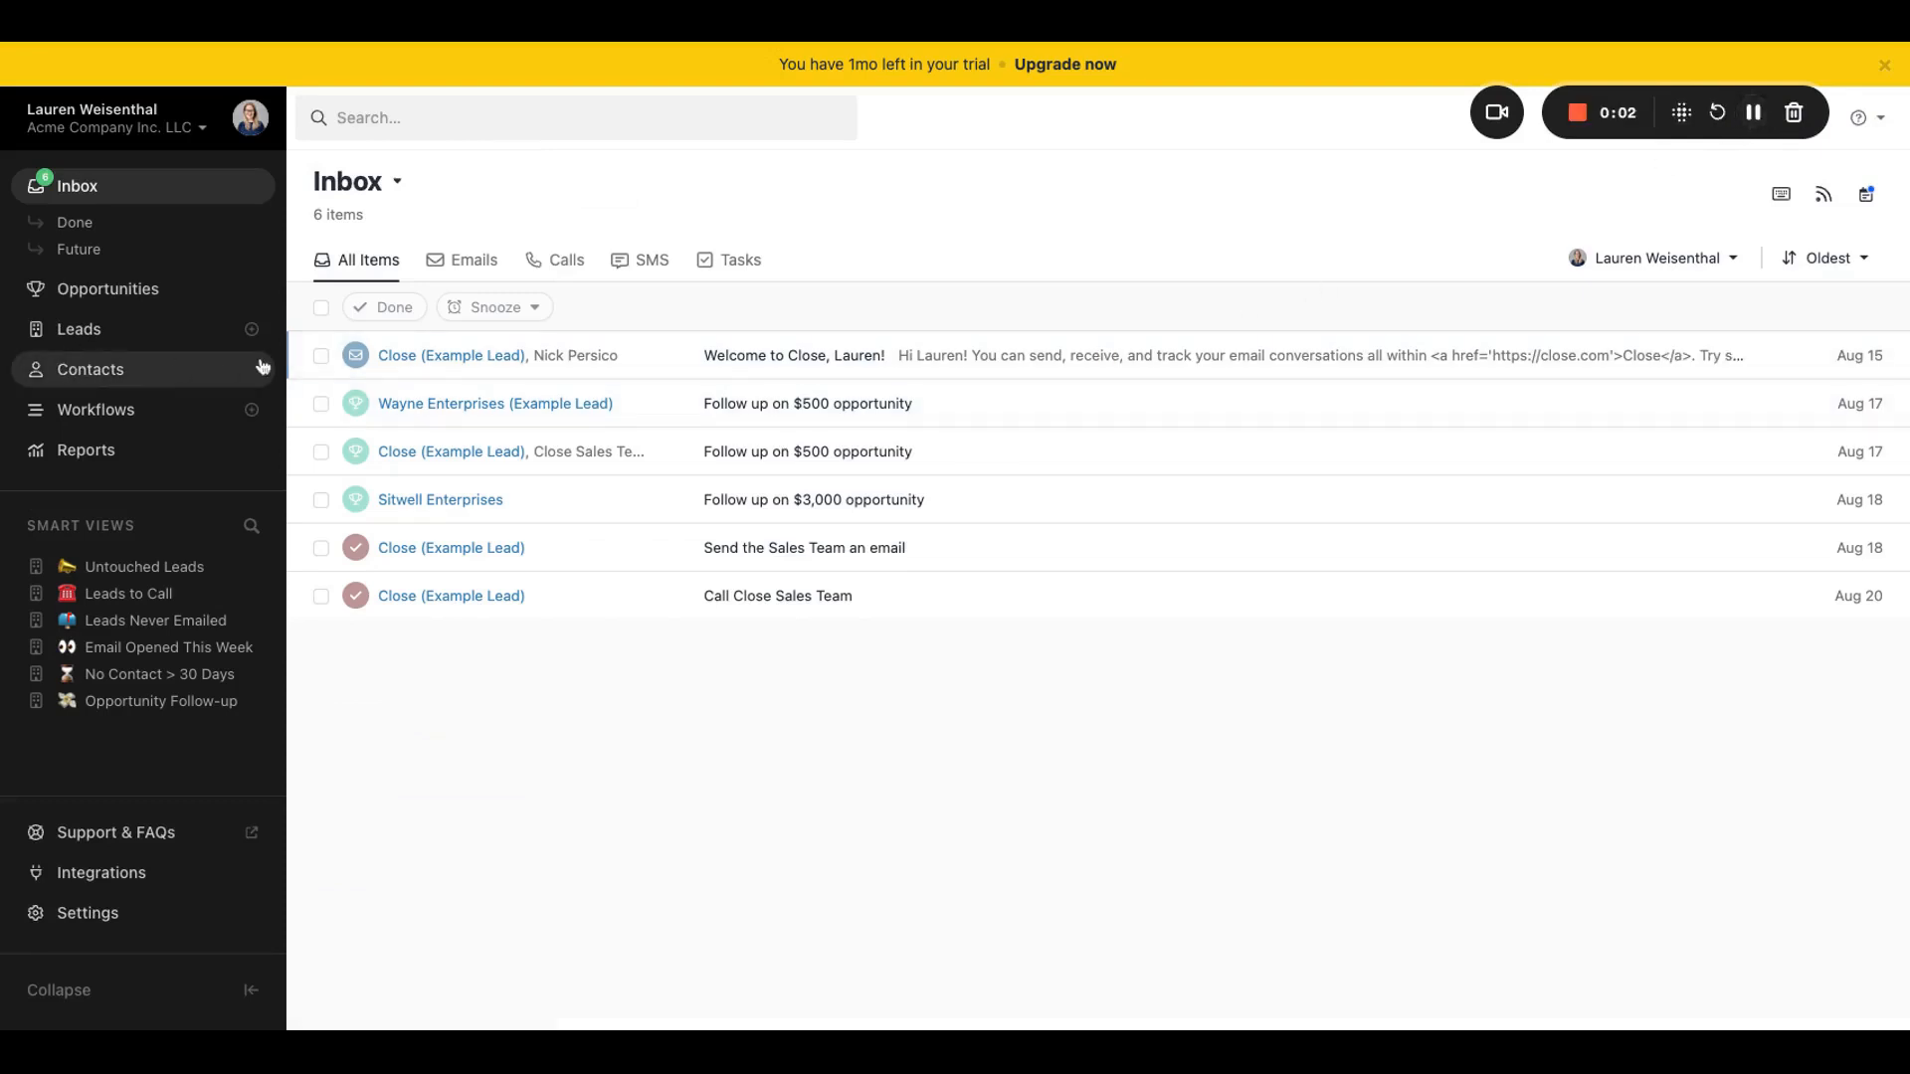
# Step: Draft an email on the Close (Example Lead) page using the template "Email 2 - Follow-up #1" and review its text
pyautogui.click(414, 357)
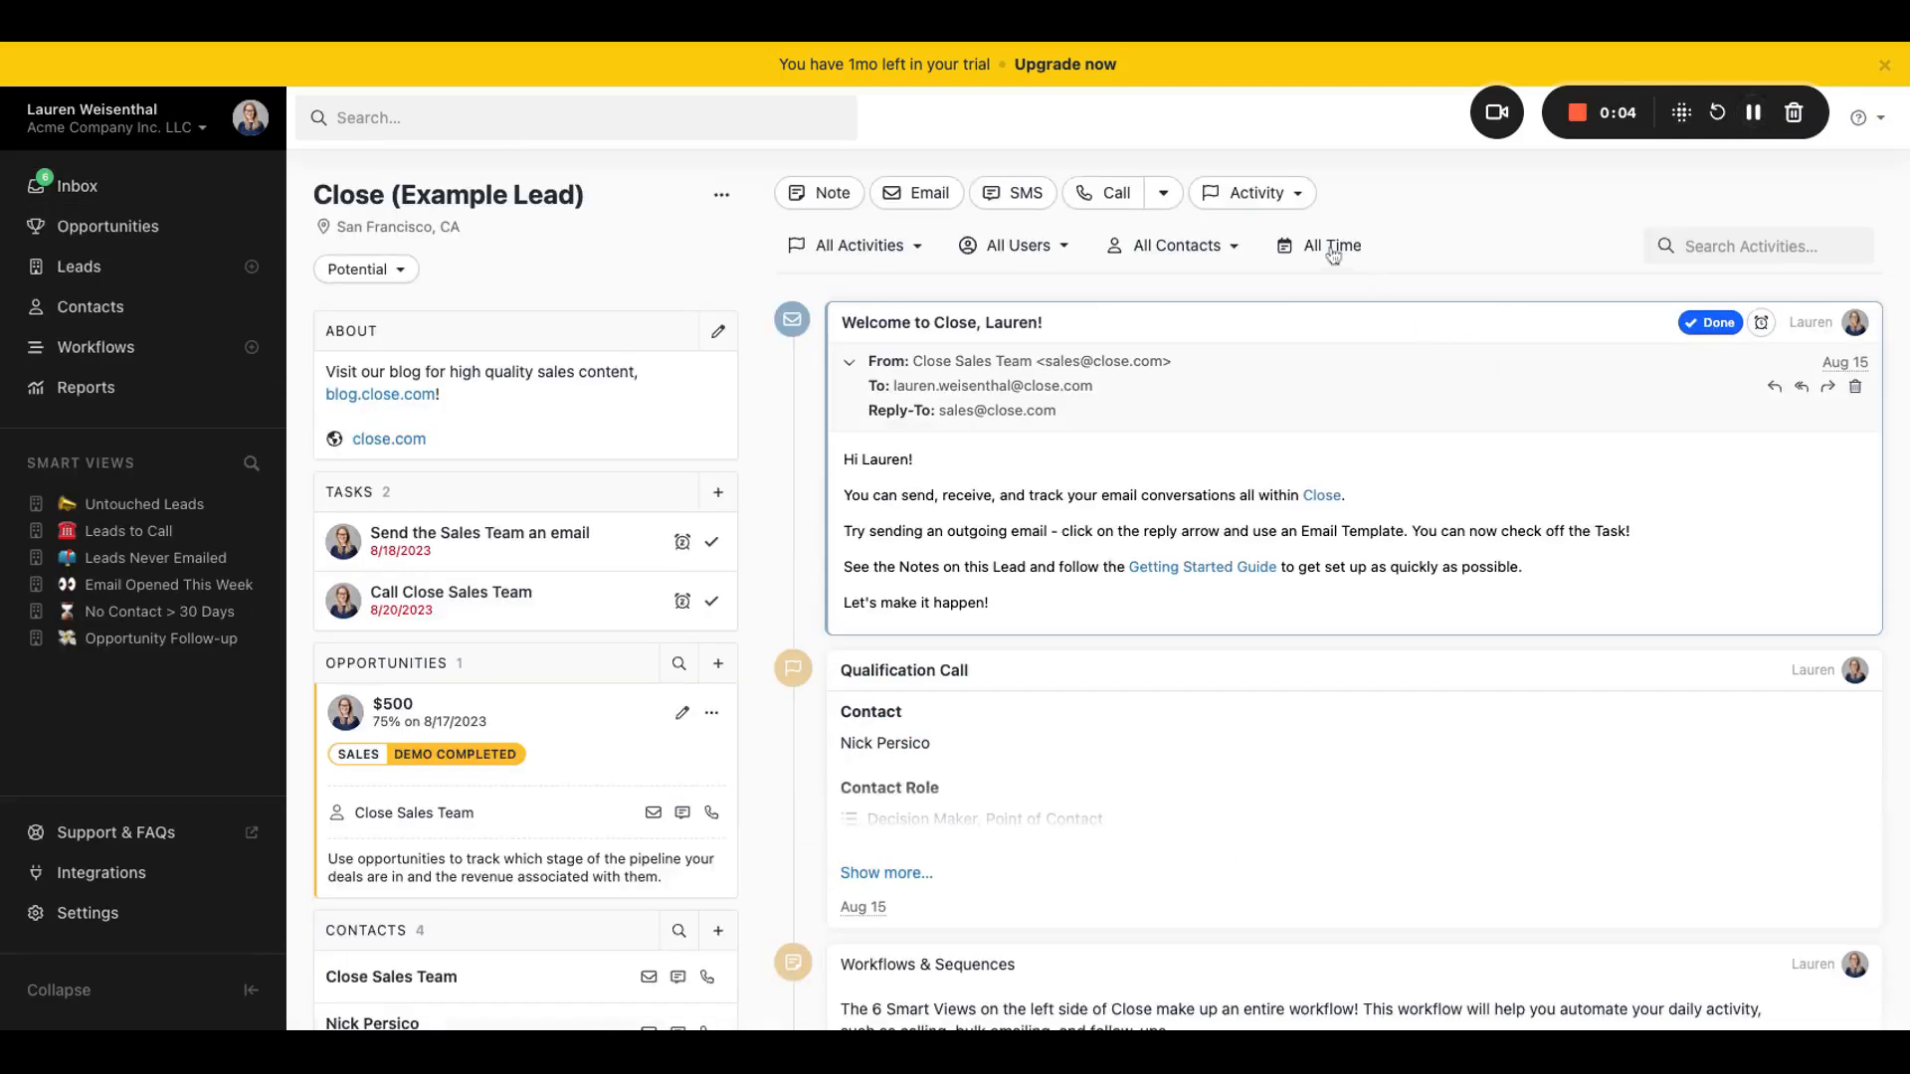
pyautogui.click(929, 196)
pyautogui.click(1691, 553)
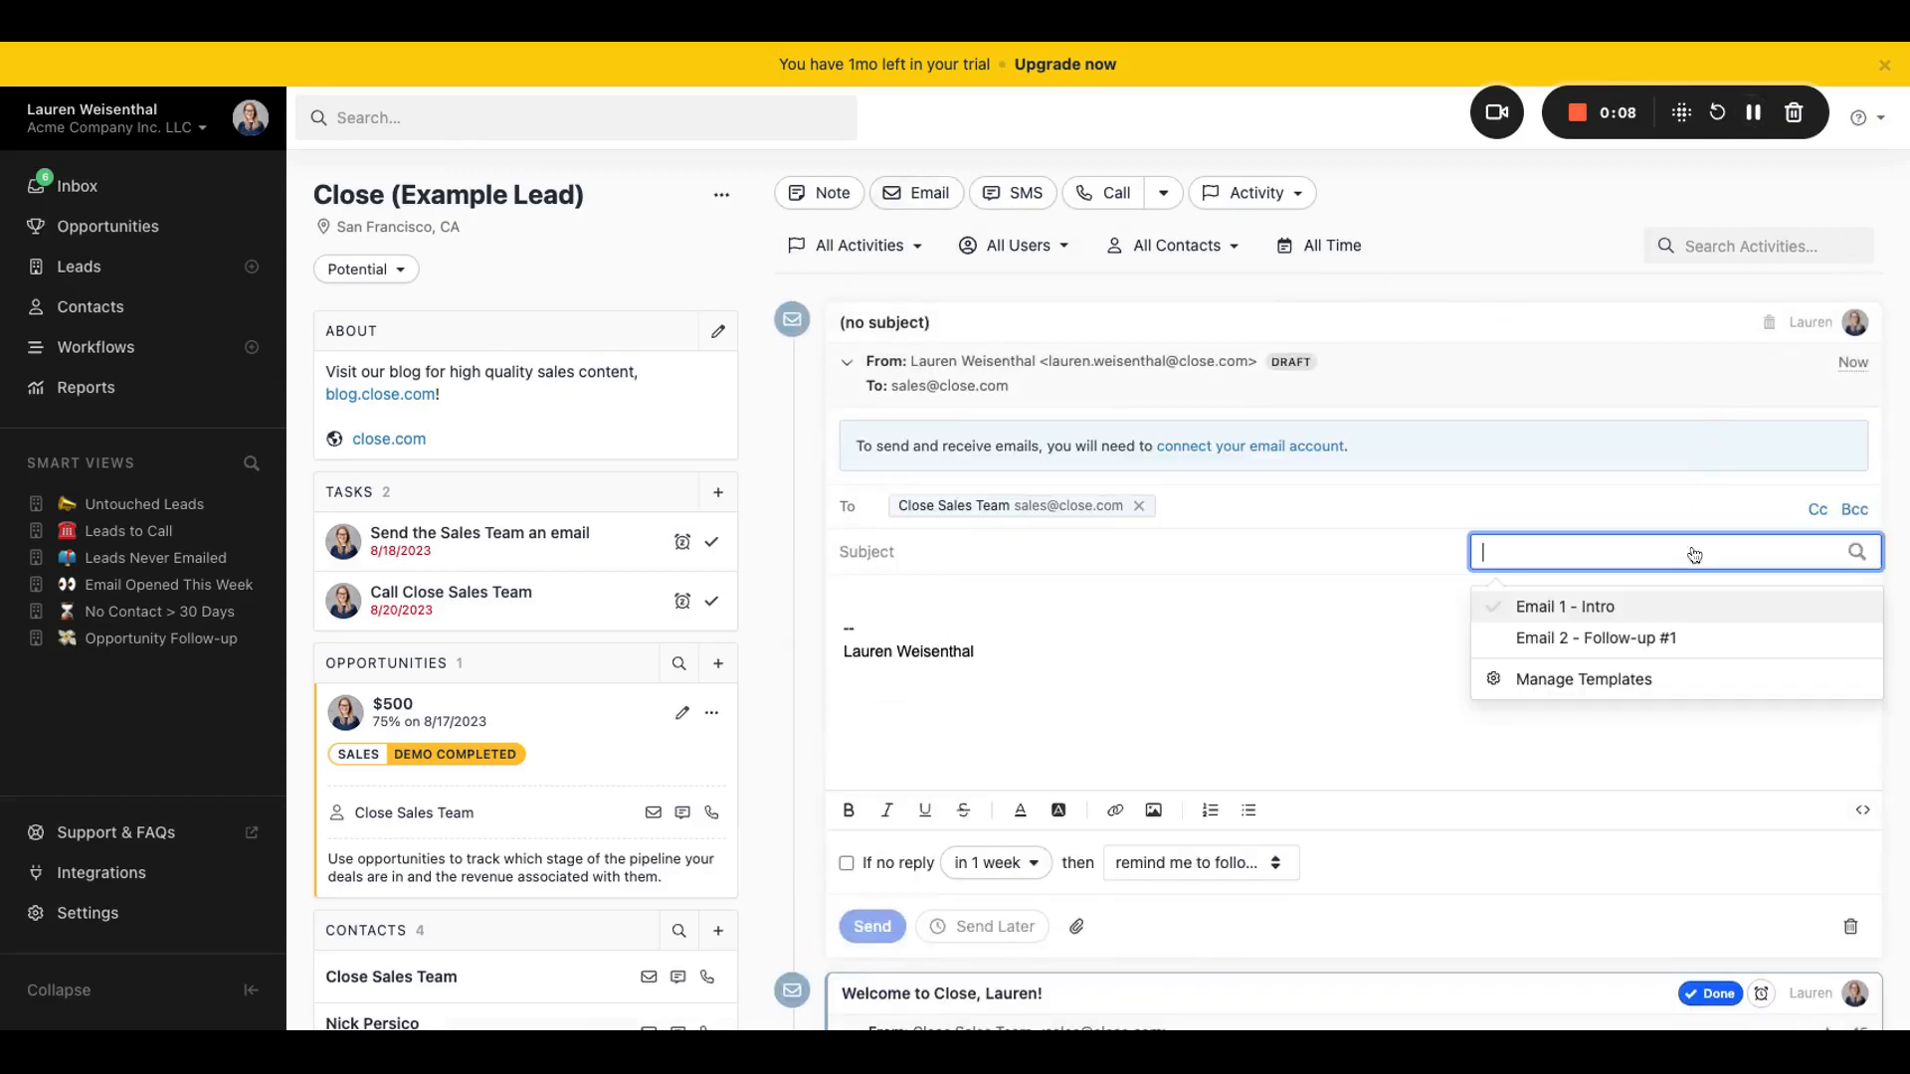
pyautogui.click(1600, 639)
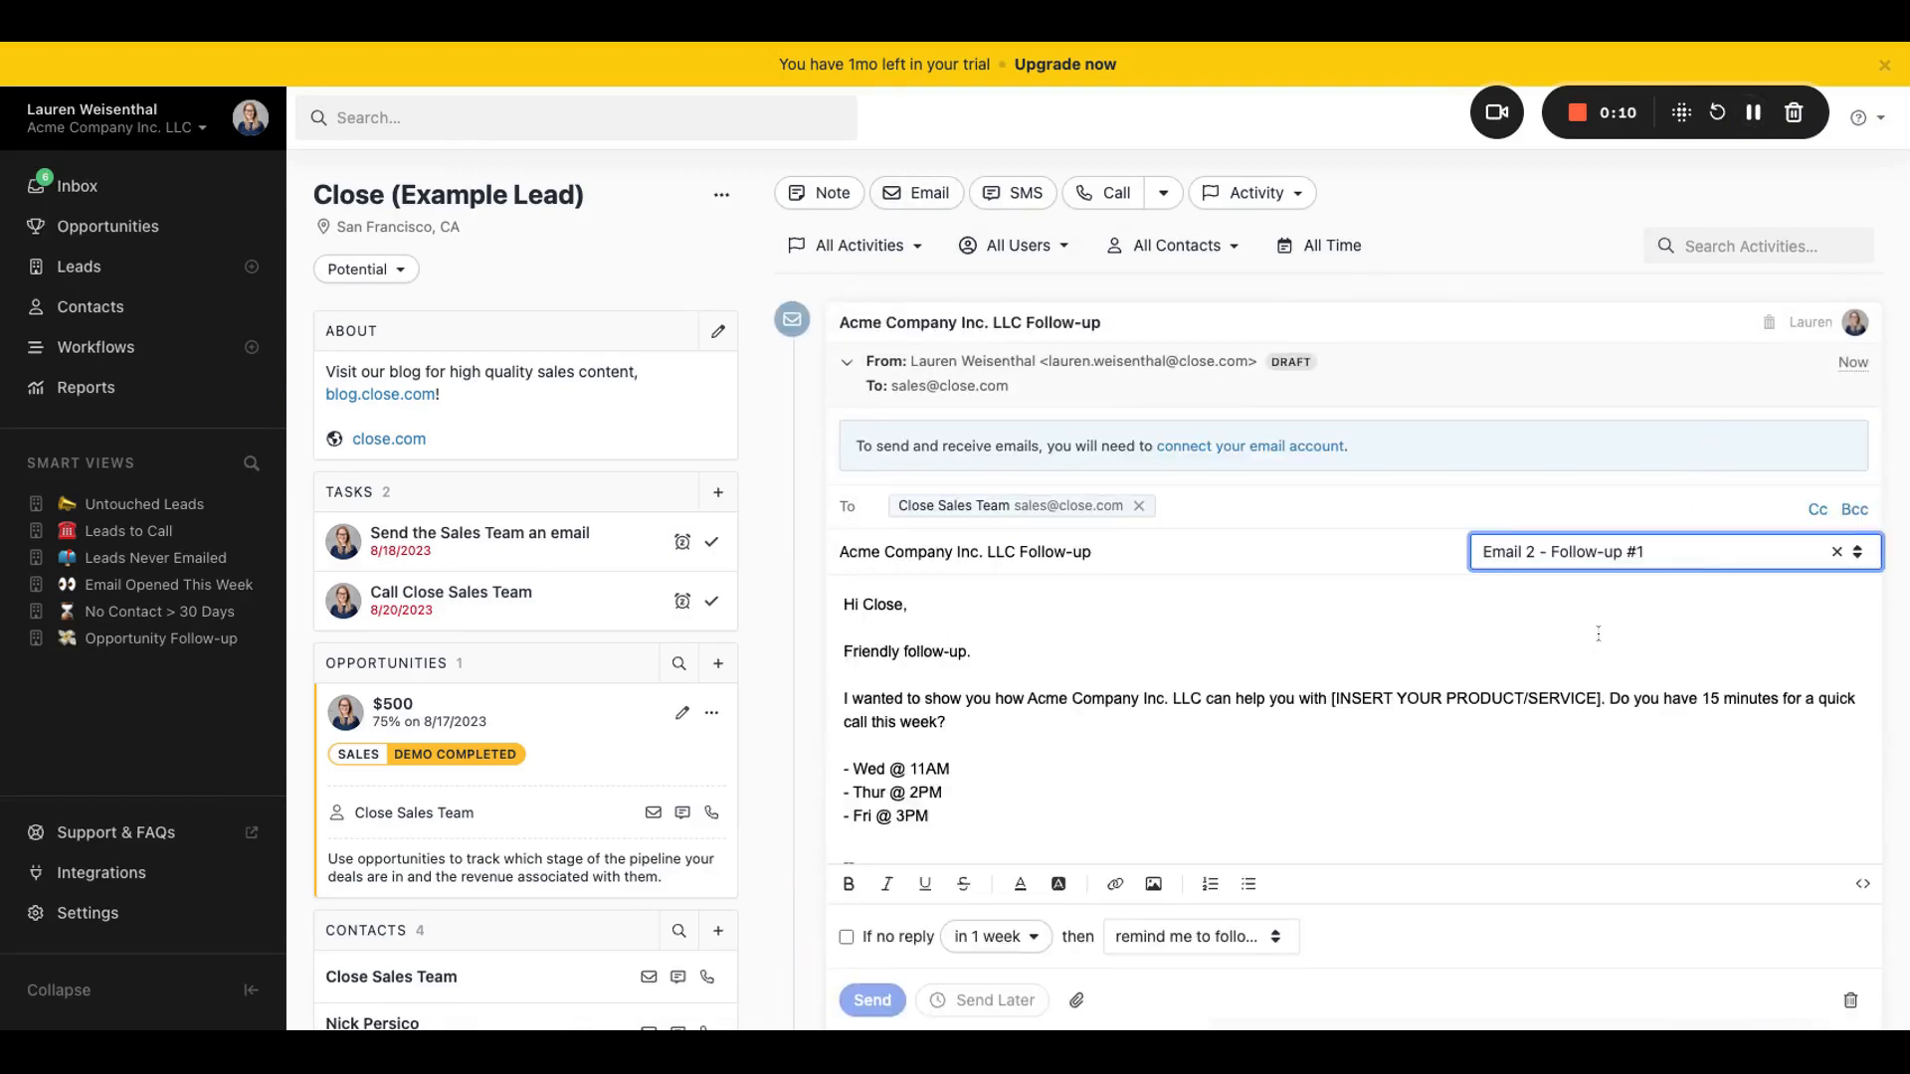
pyautogui.scroll(-1, 1435, 785)
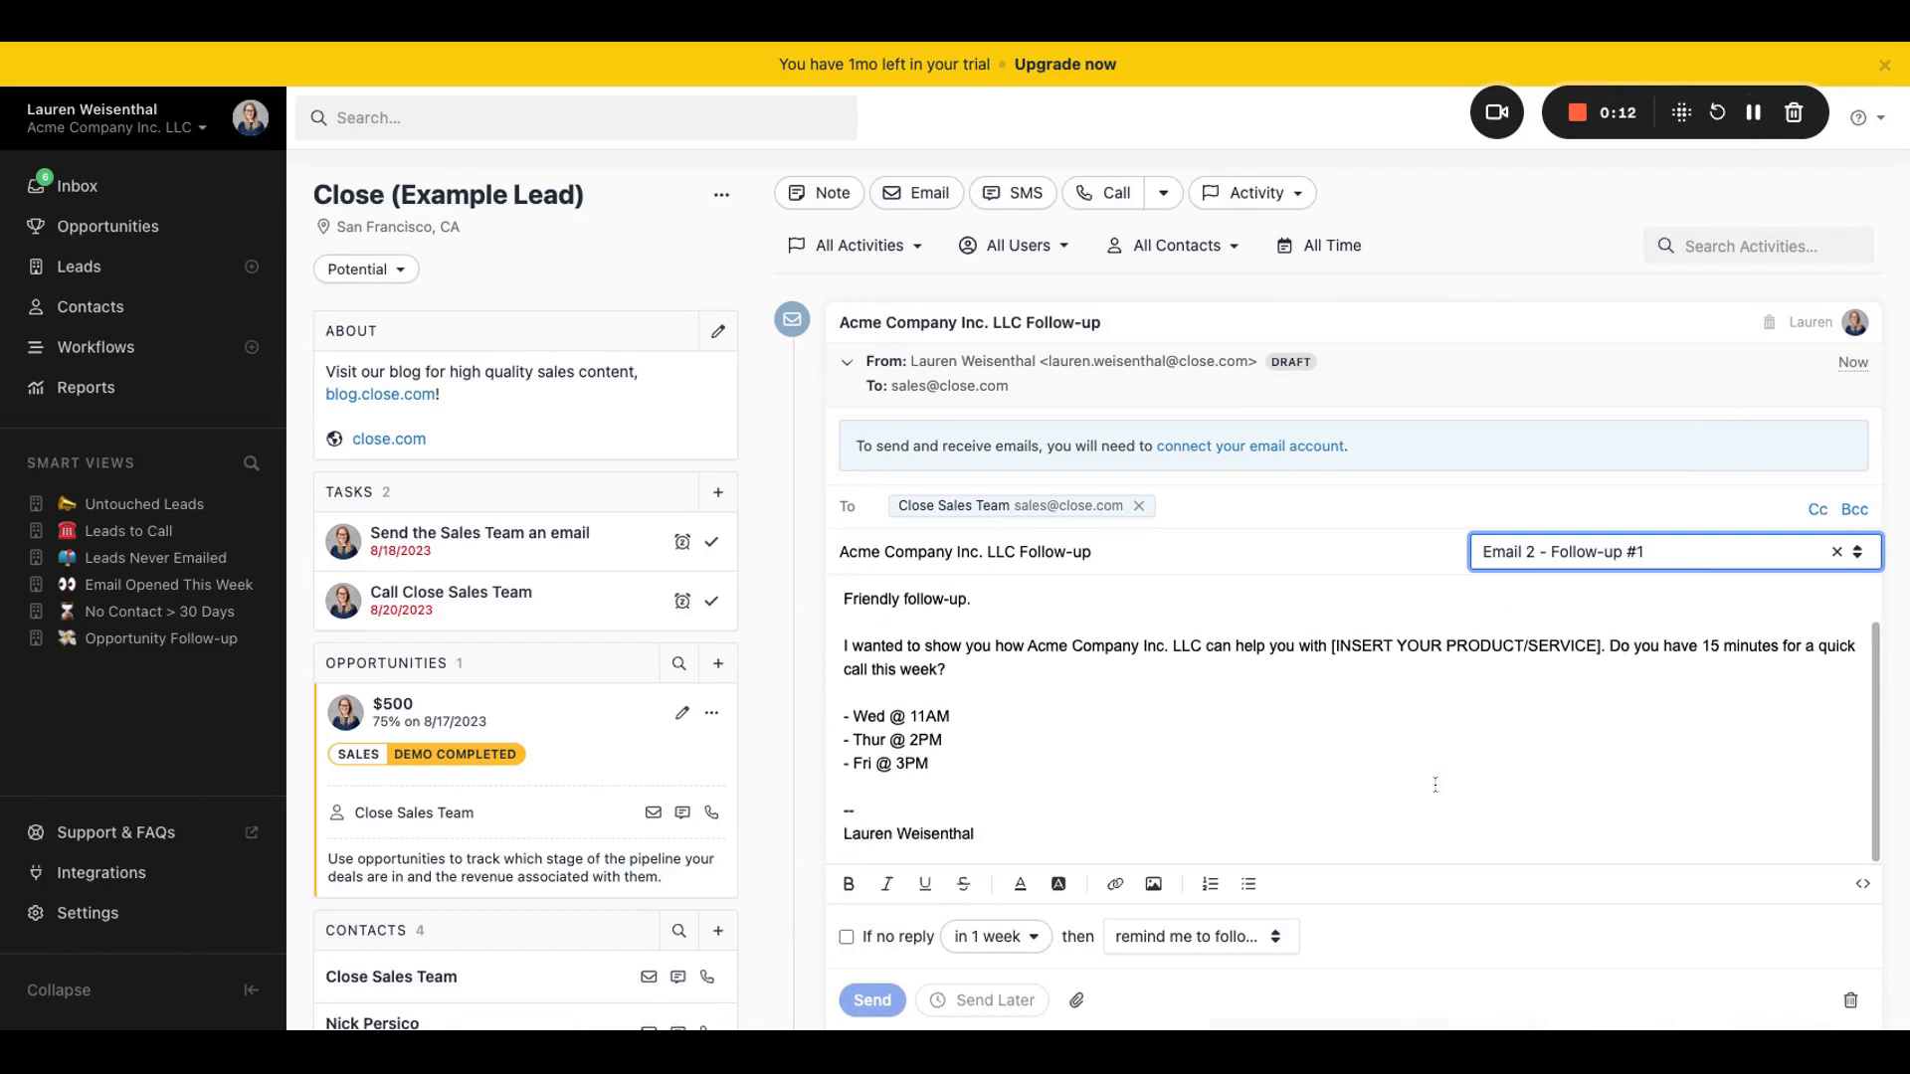
pyautogui.scroll(1, 1442, 791)
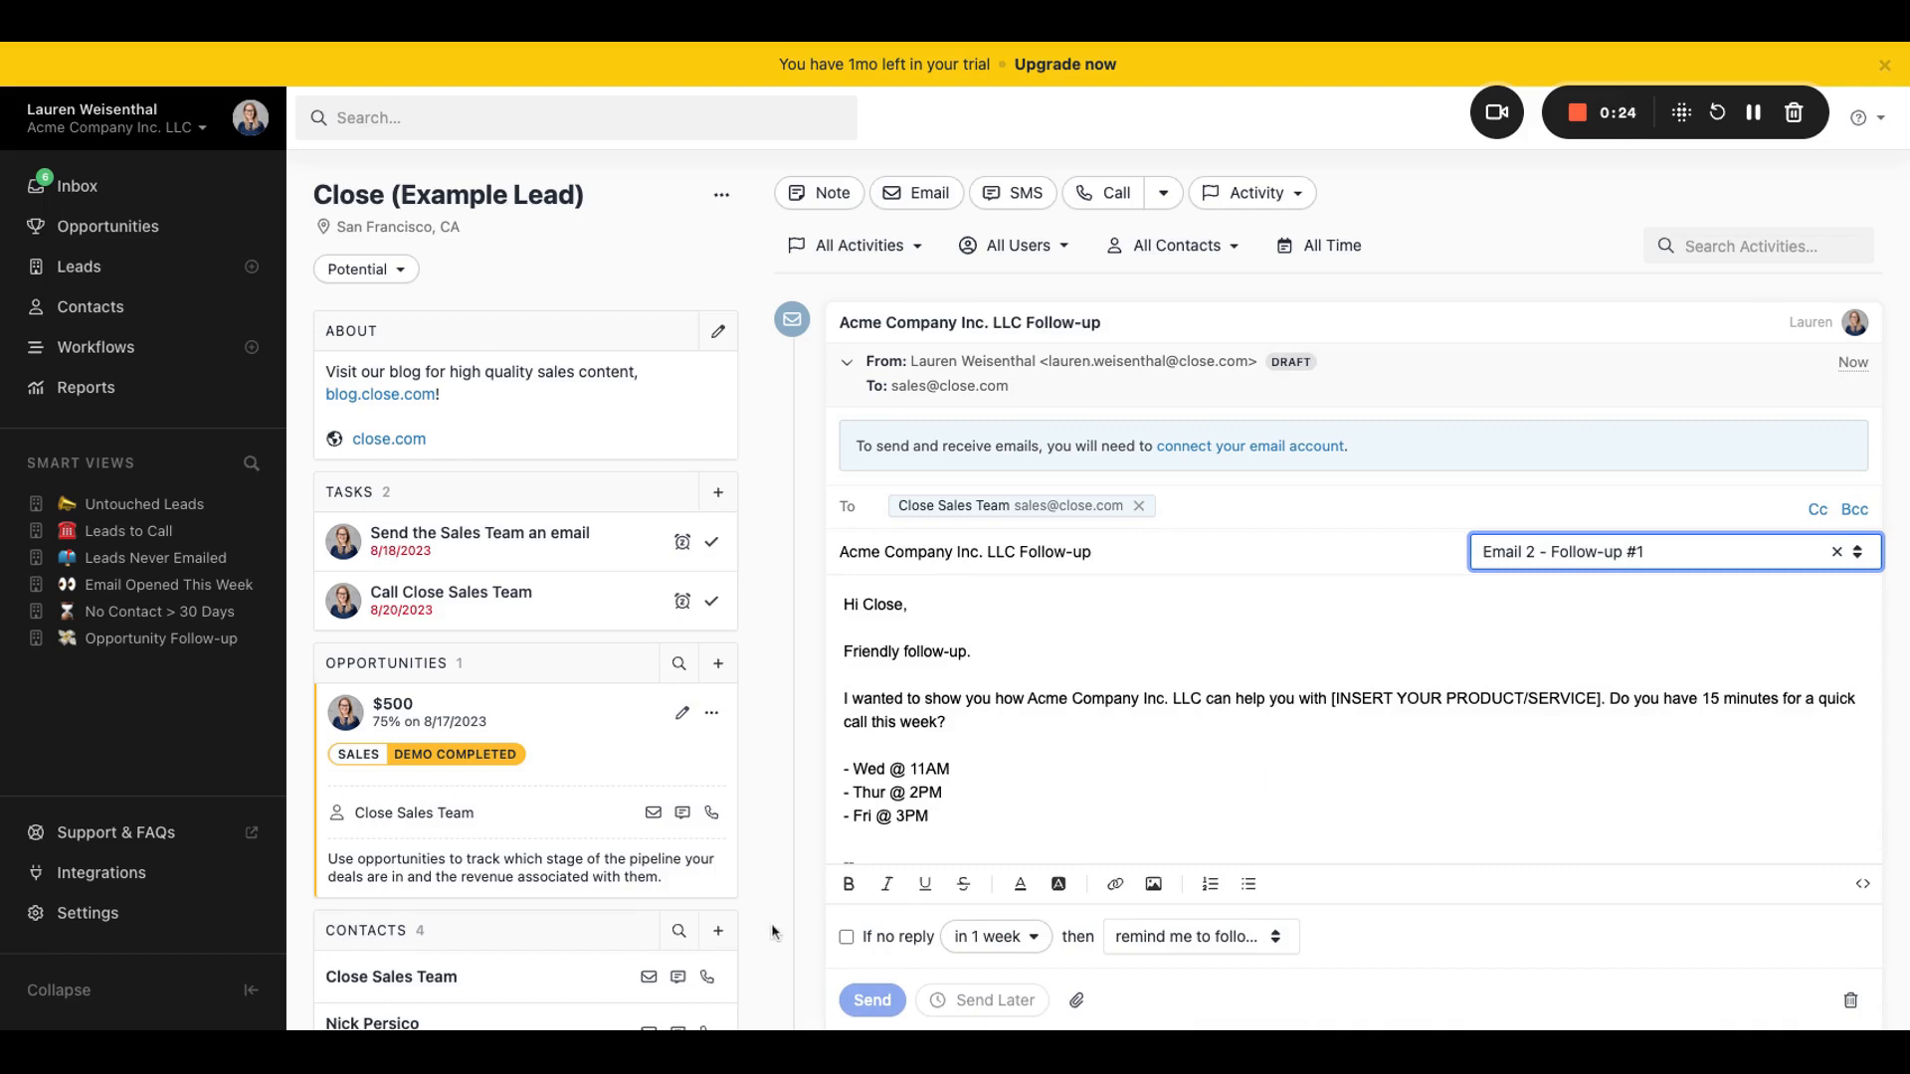
# Step: Create a new email template in the settings and name it "LSW - Intro Email"
pyautogui.click(78, 915)
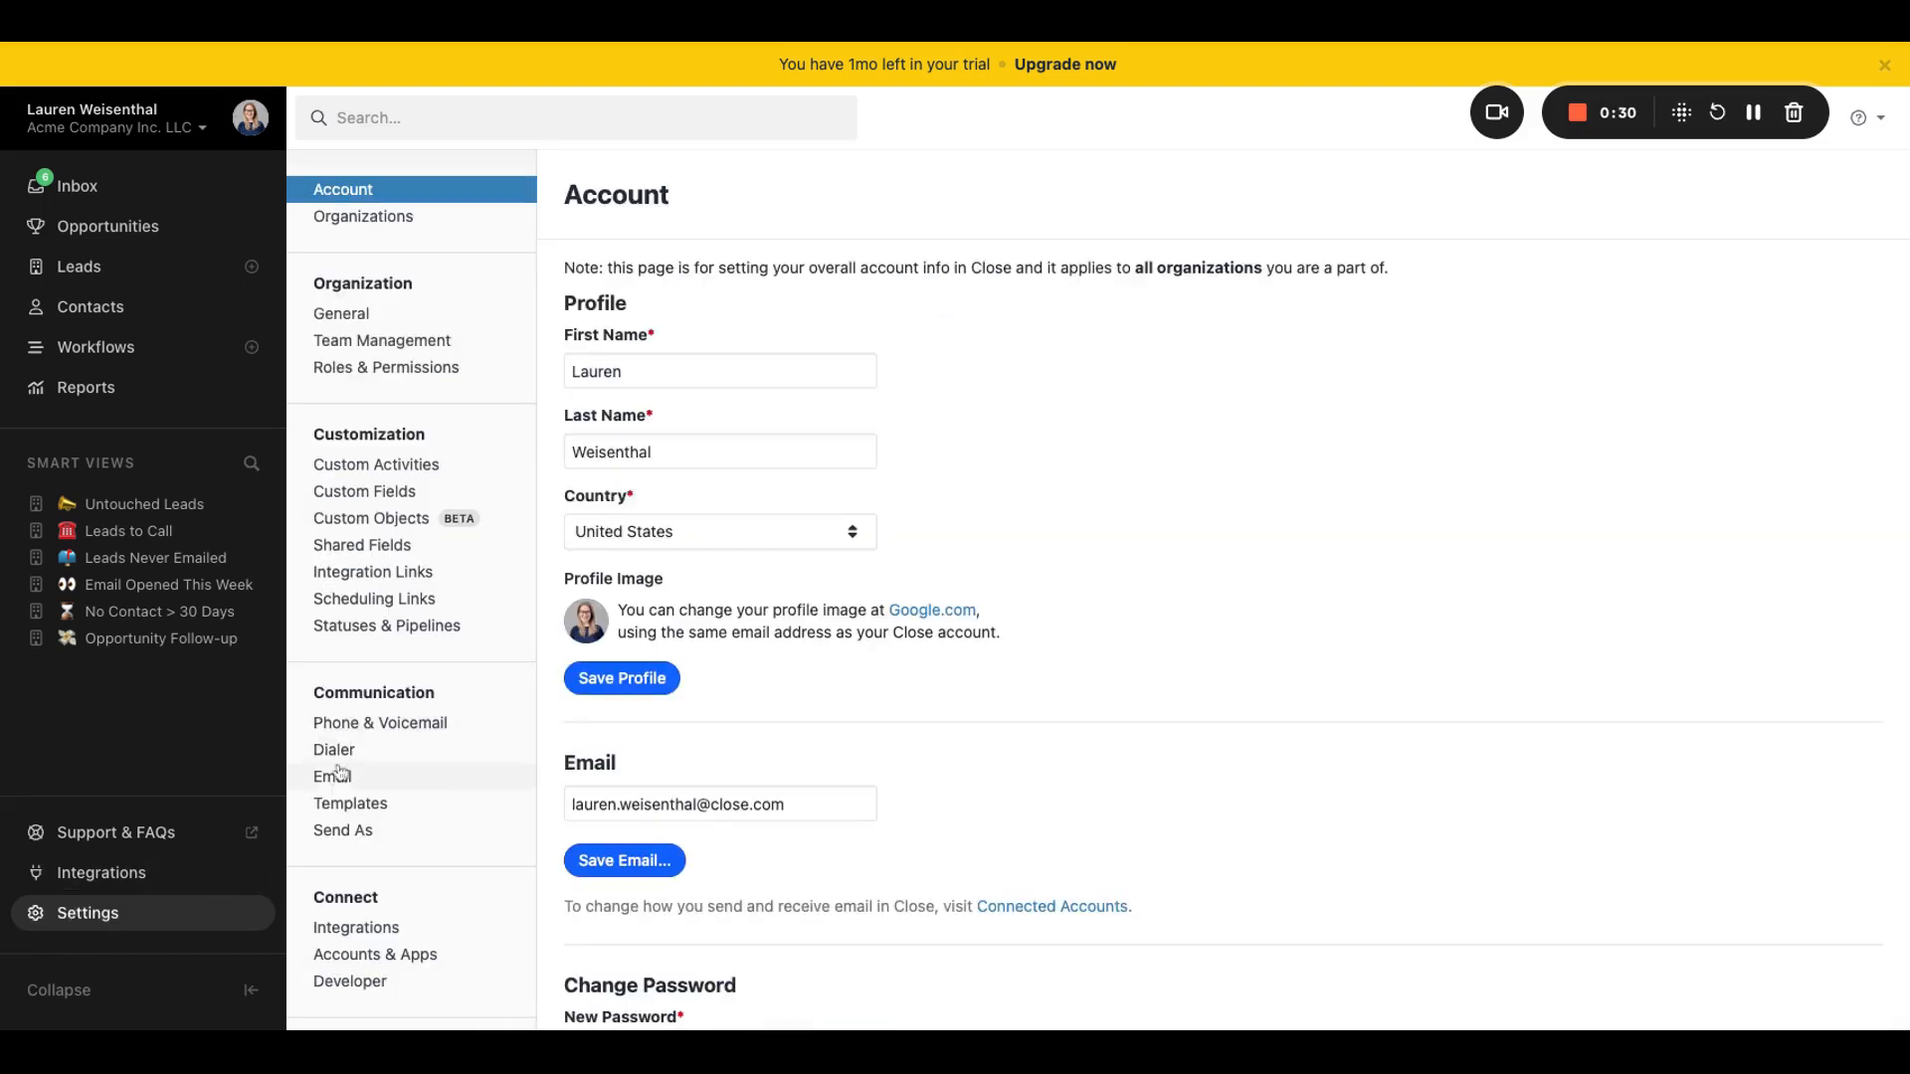
pyautogui.click(339, 808)
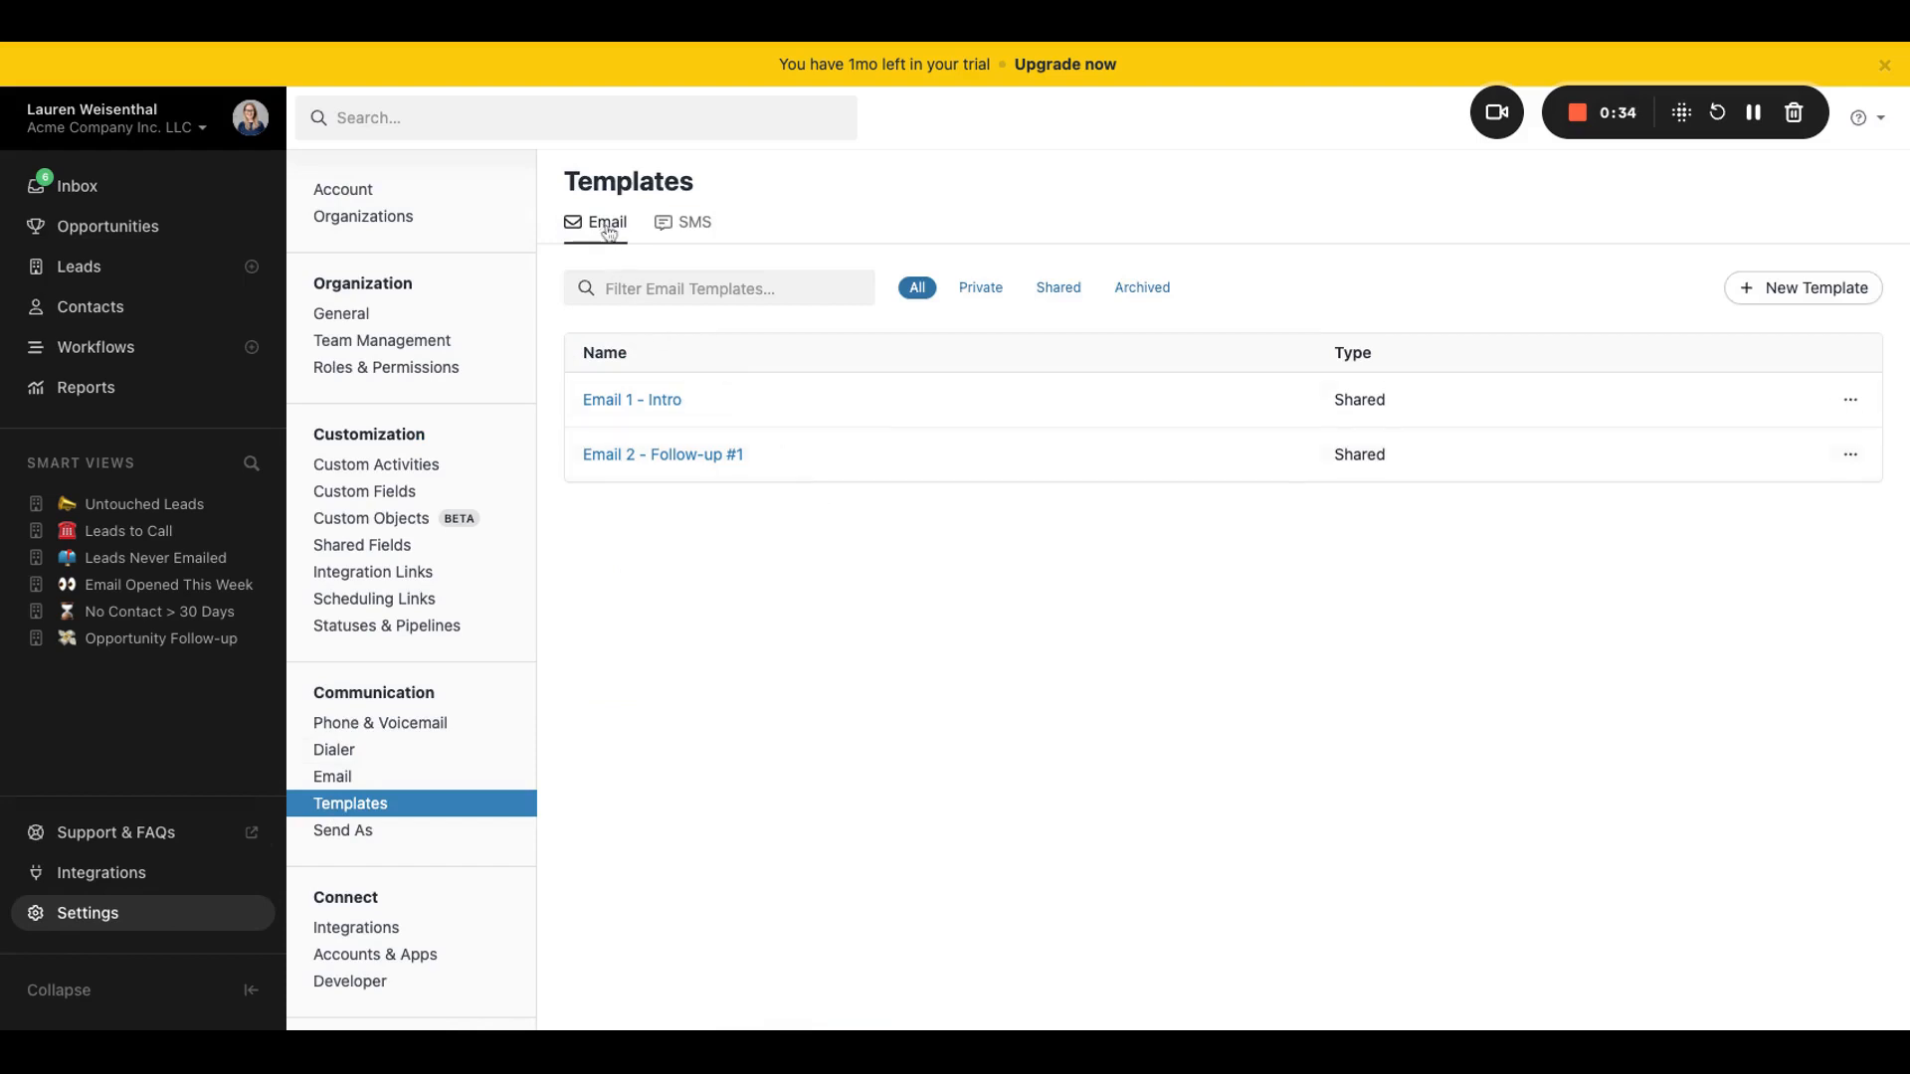
pyautogui.click(1789, 291)
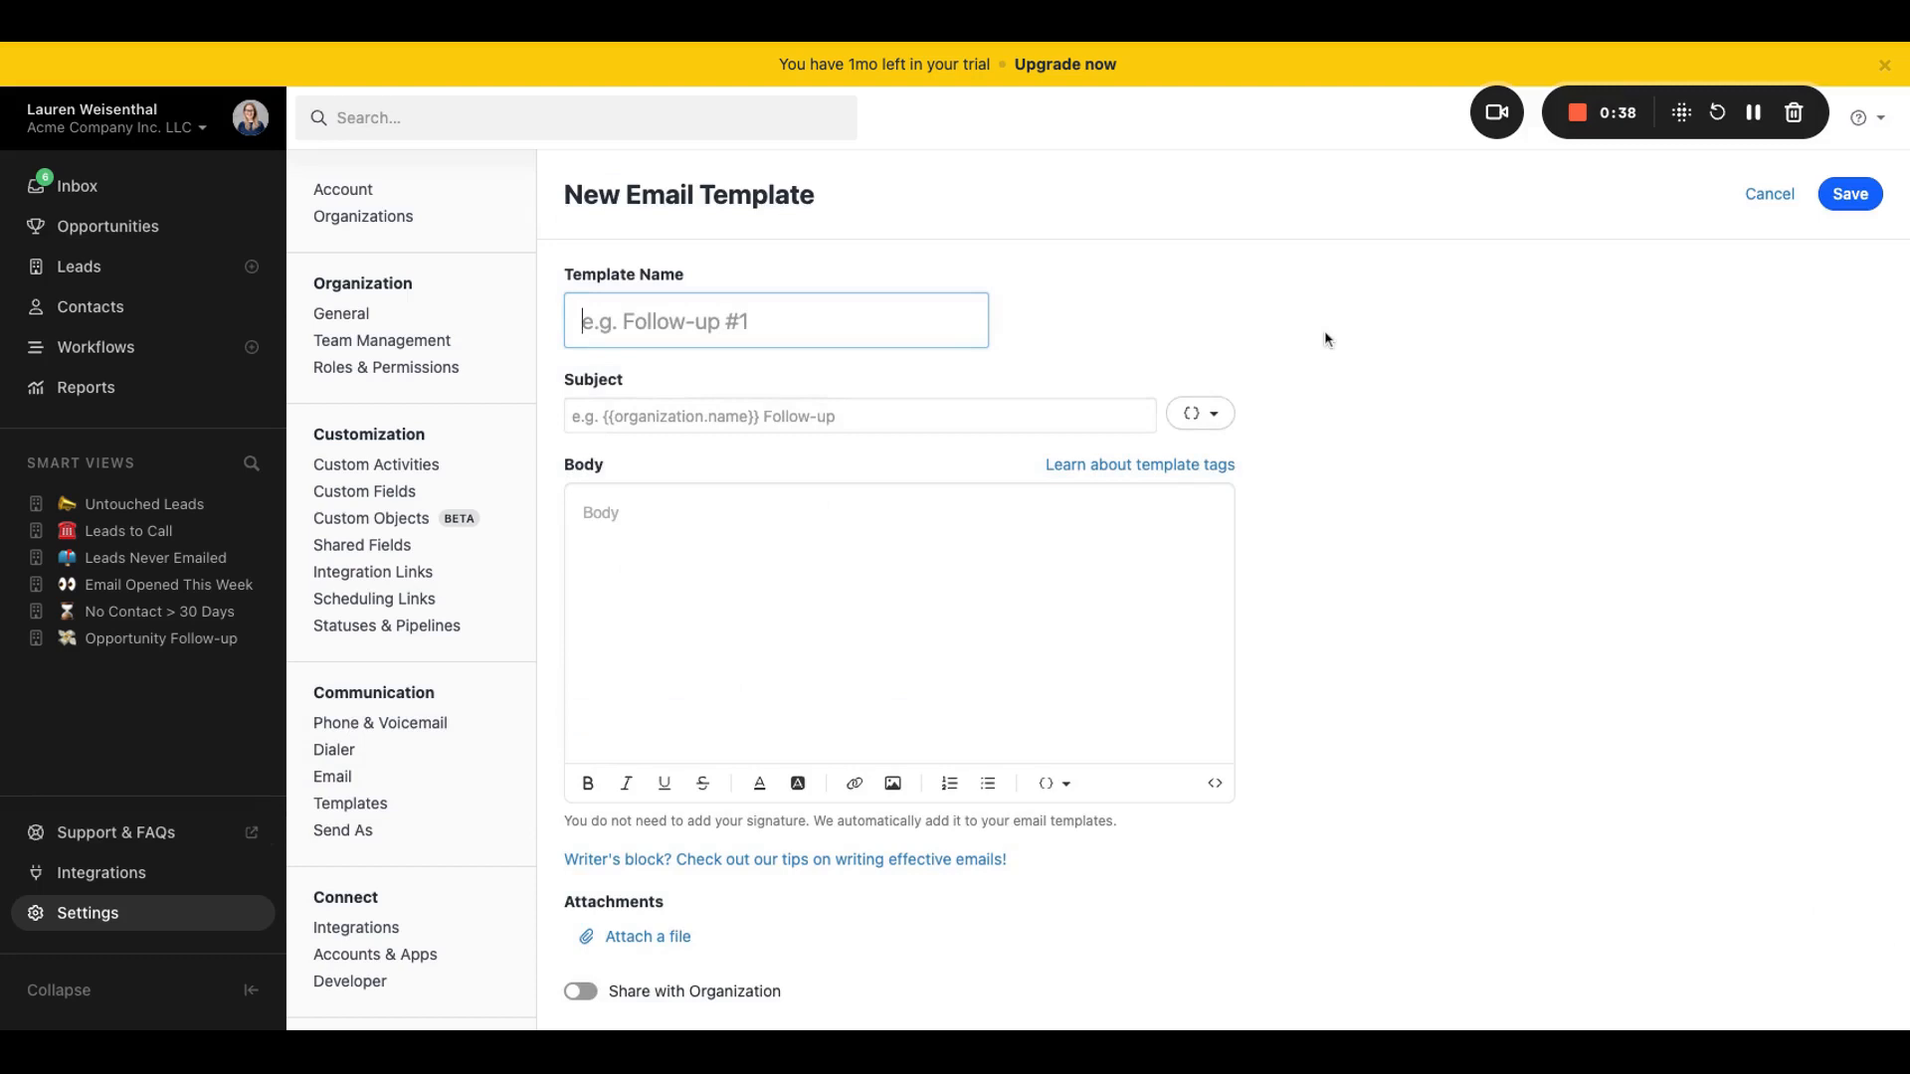
pyautogui.write('LSW ')
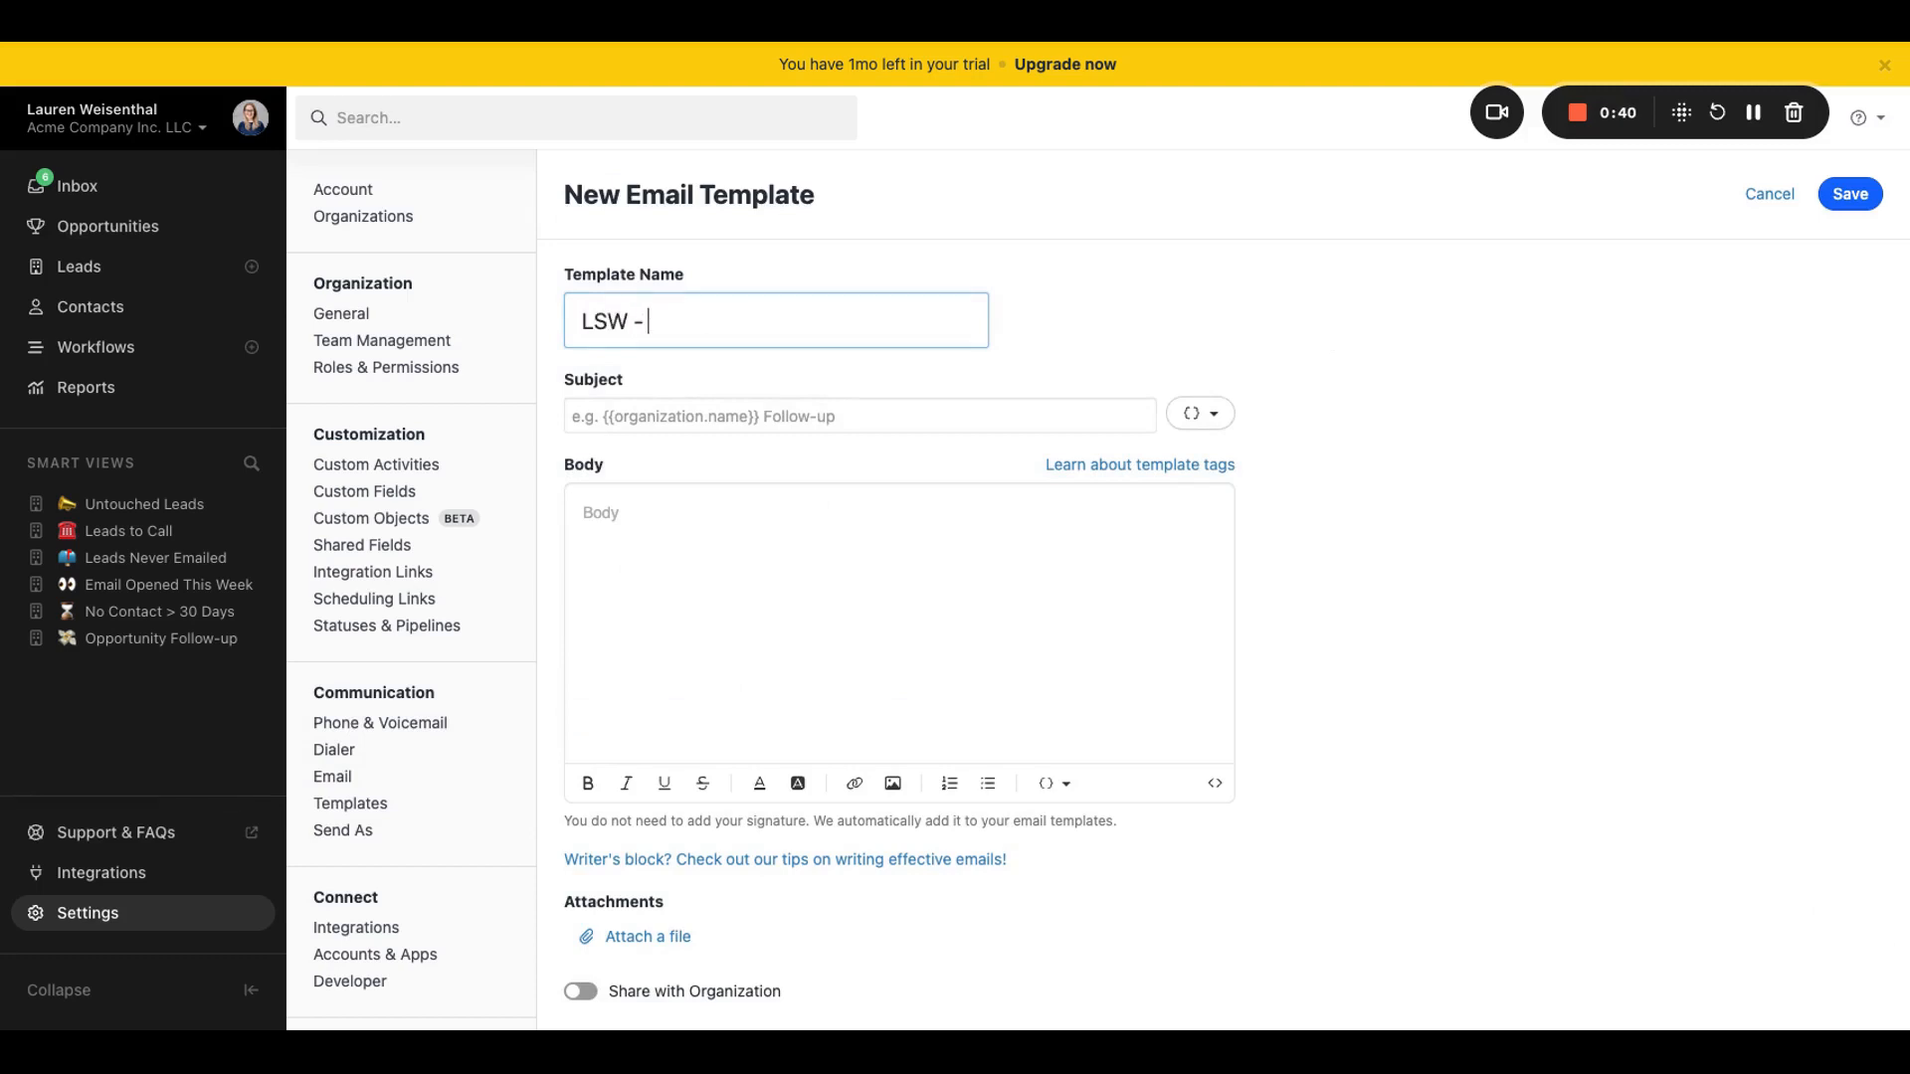
pyautogui.write('- Intro Email')
# Step: Set the template's subject to "Hello from your account manager!"
pyautogui.click(928, 415)
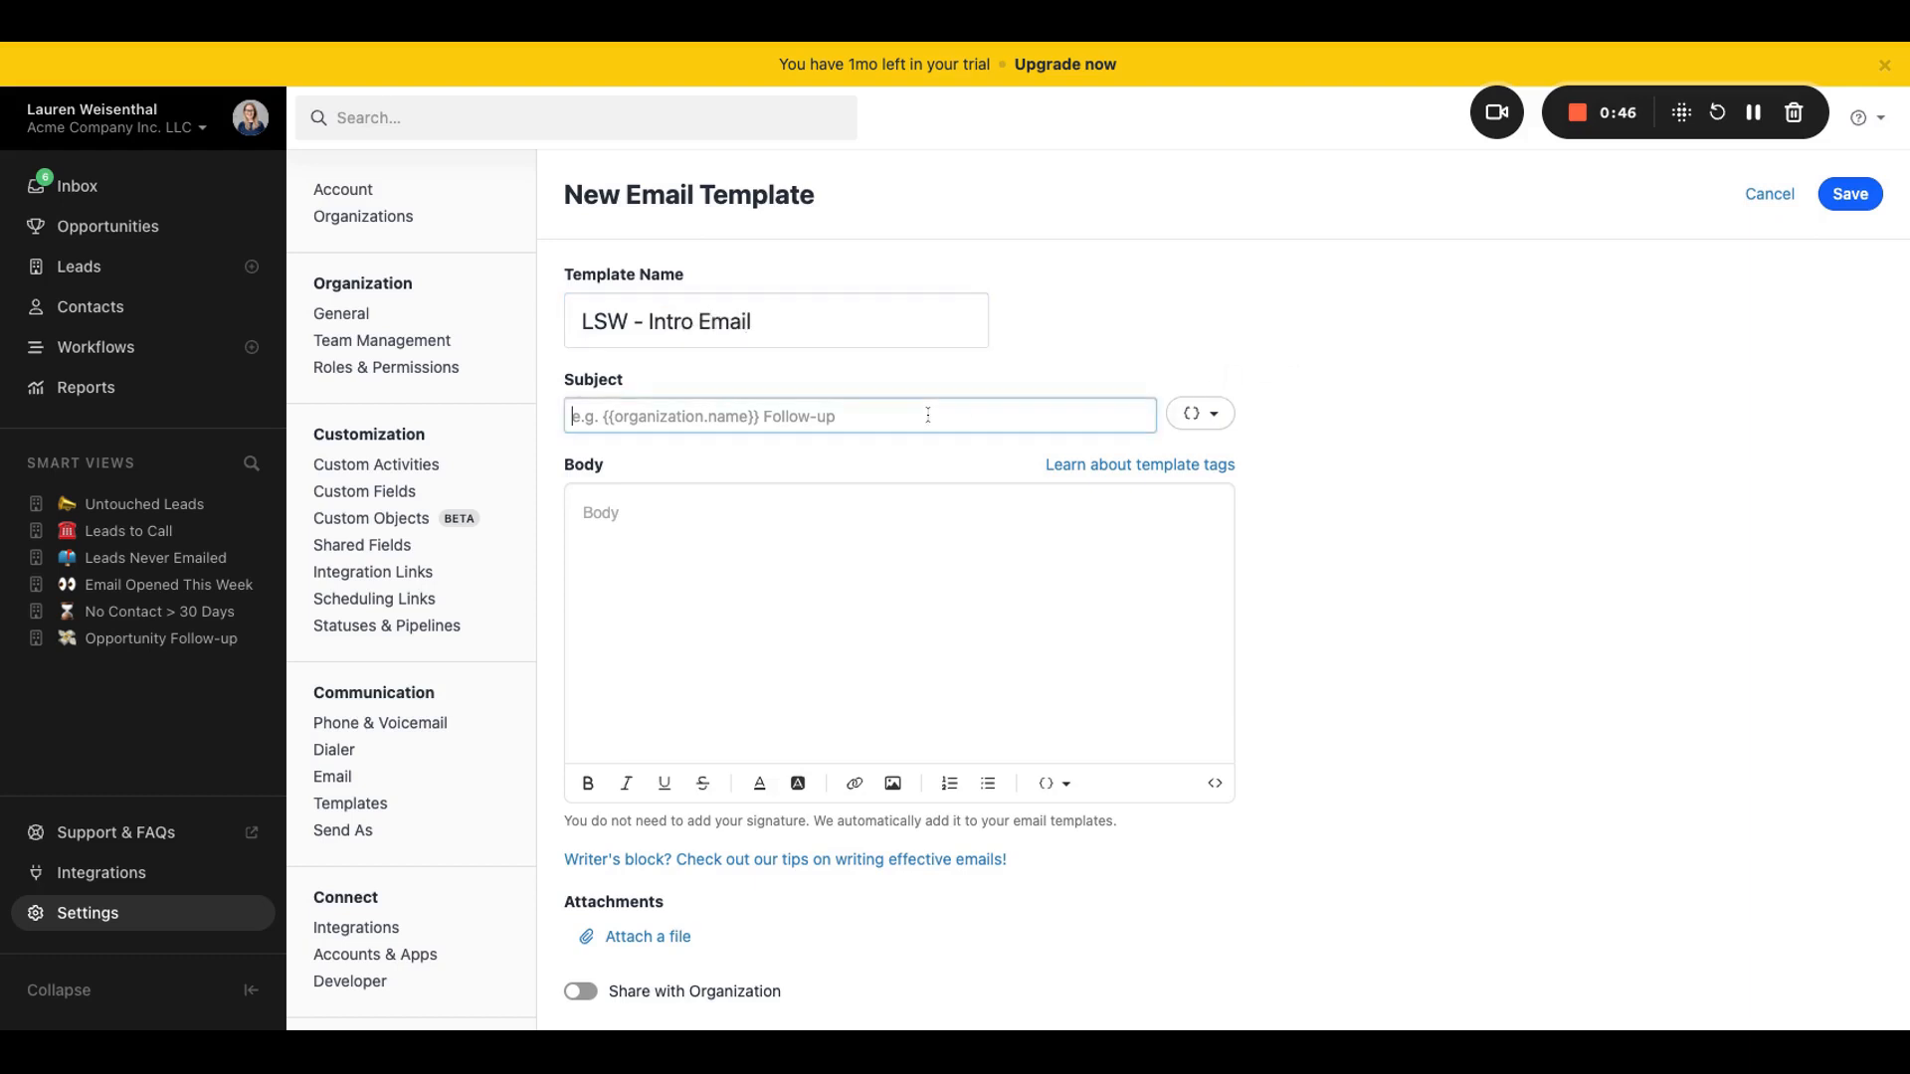
pyautogui.write('Hello fro your')
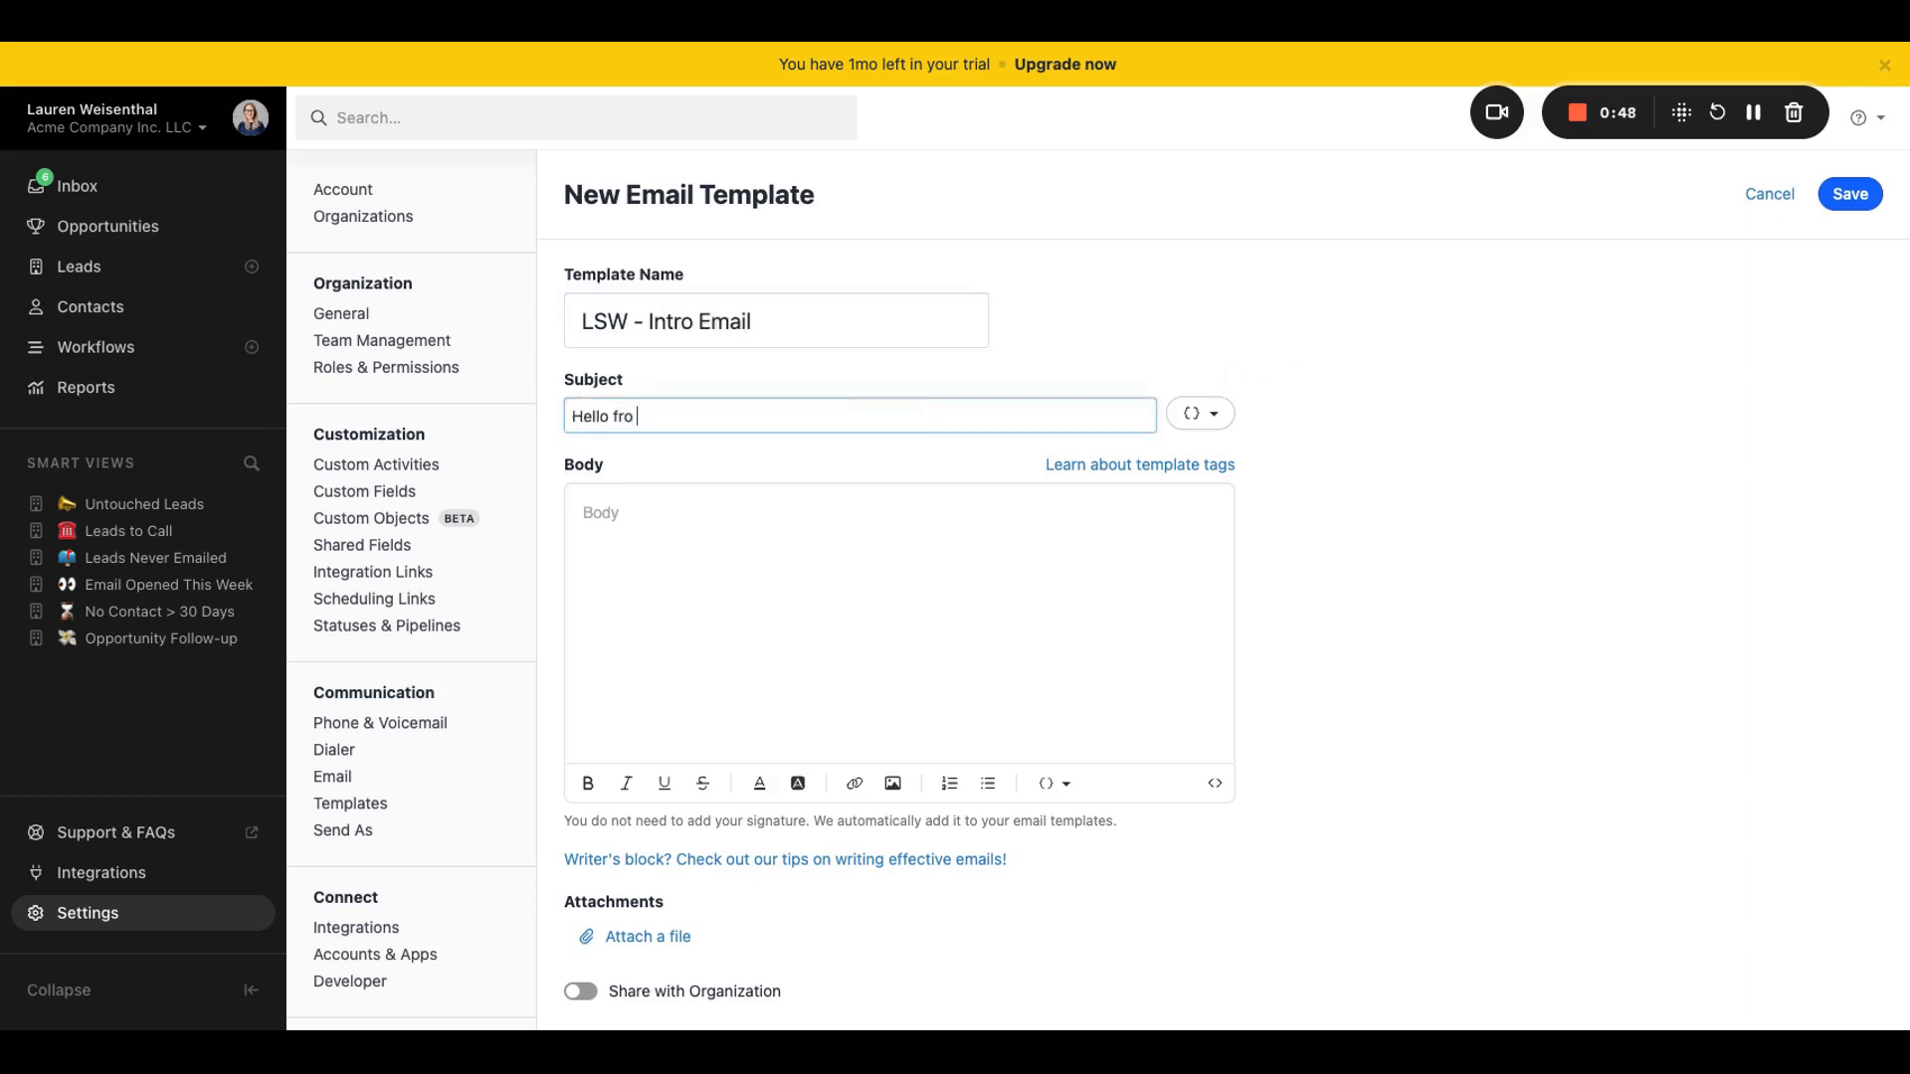
pyautogui.press('BackSpace')
pyautogui.press('BackSpace')
pyautogui.press('BackSpace')
pyautogui.press('BackSpace')
pyautogui.press('BackSpace')
pyautogui.write('m your account manager!')
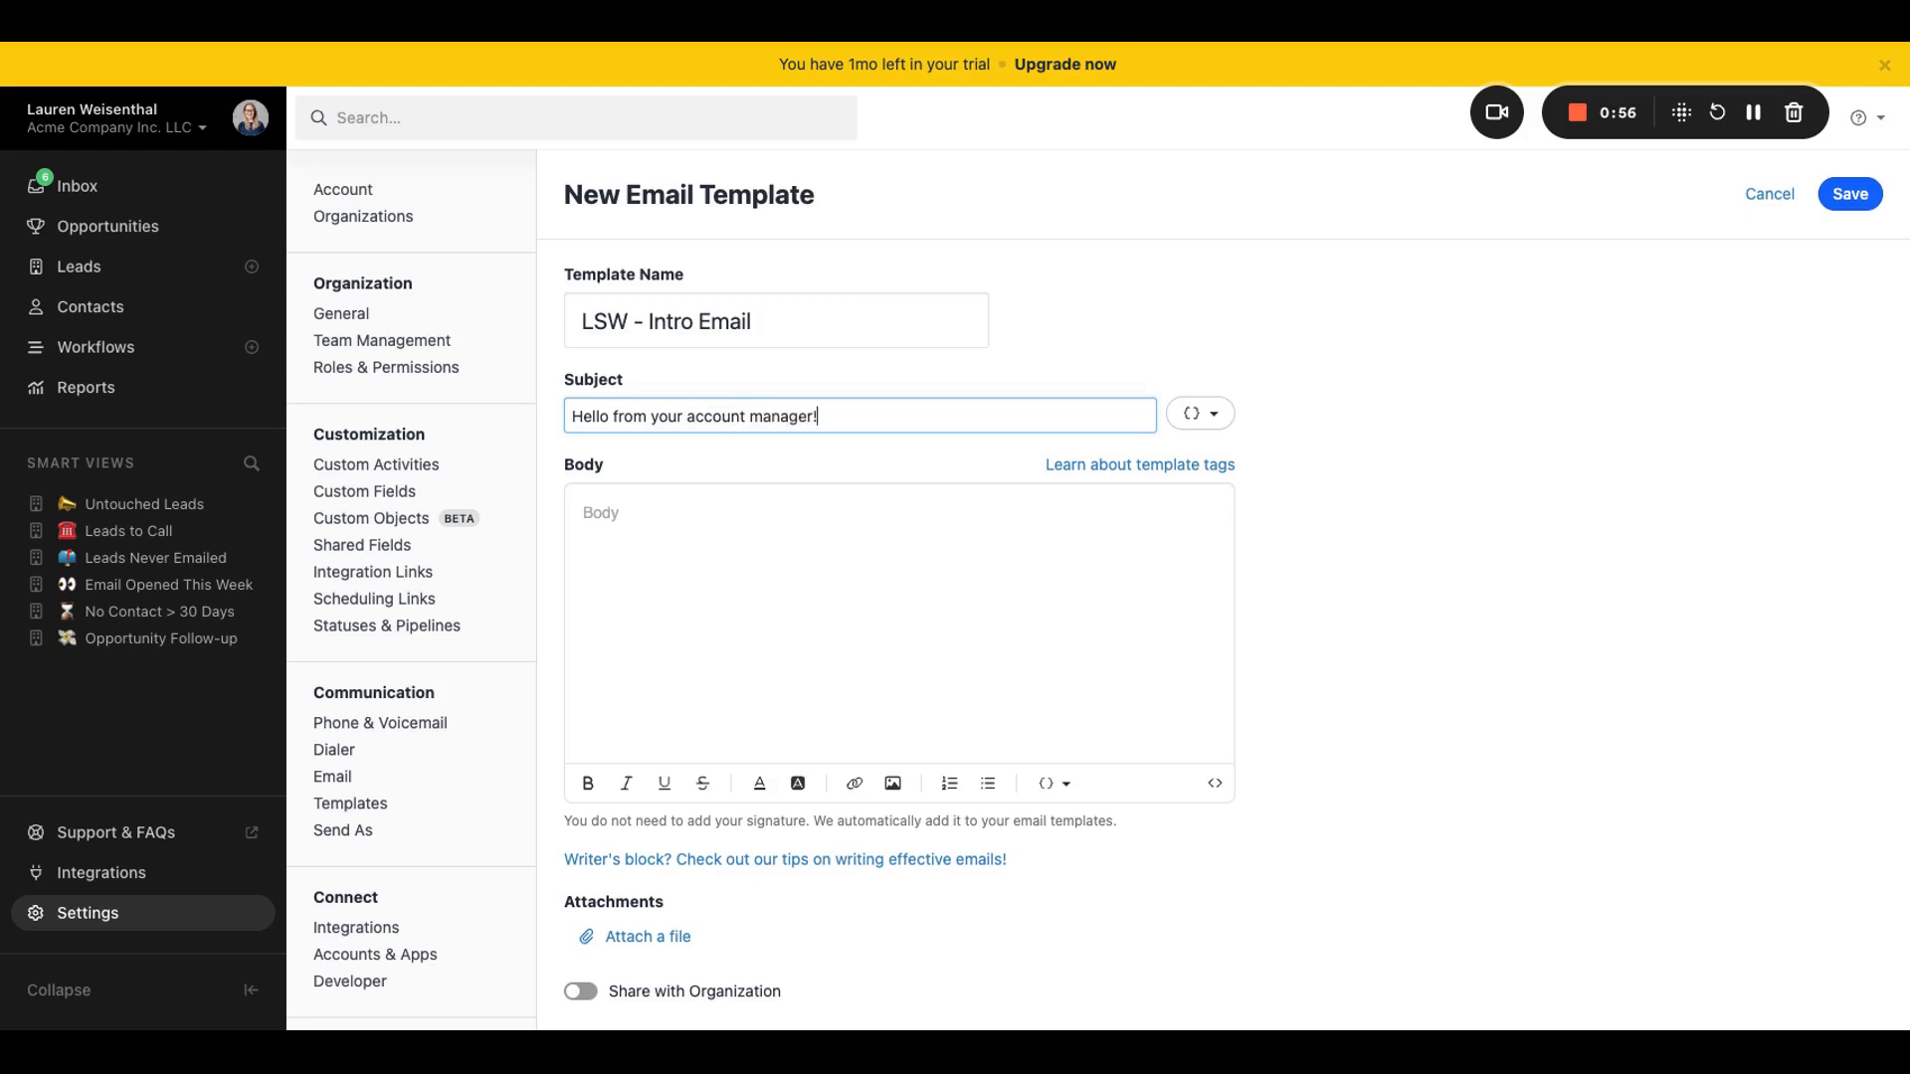
# Step: Start the template body with the greeting "Hello {{contact.first_name}}," using the contact first name template tag
pyautogui.click(819, 519)
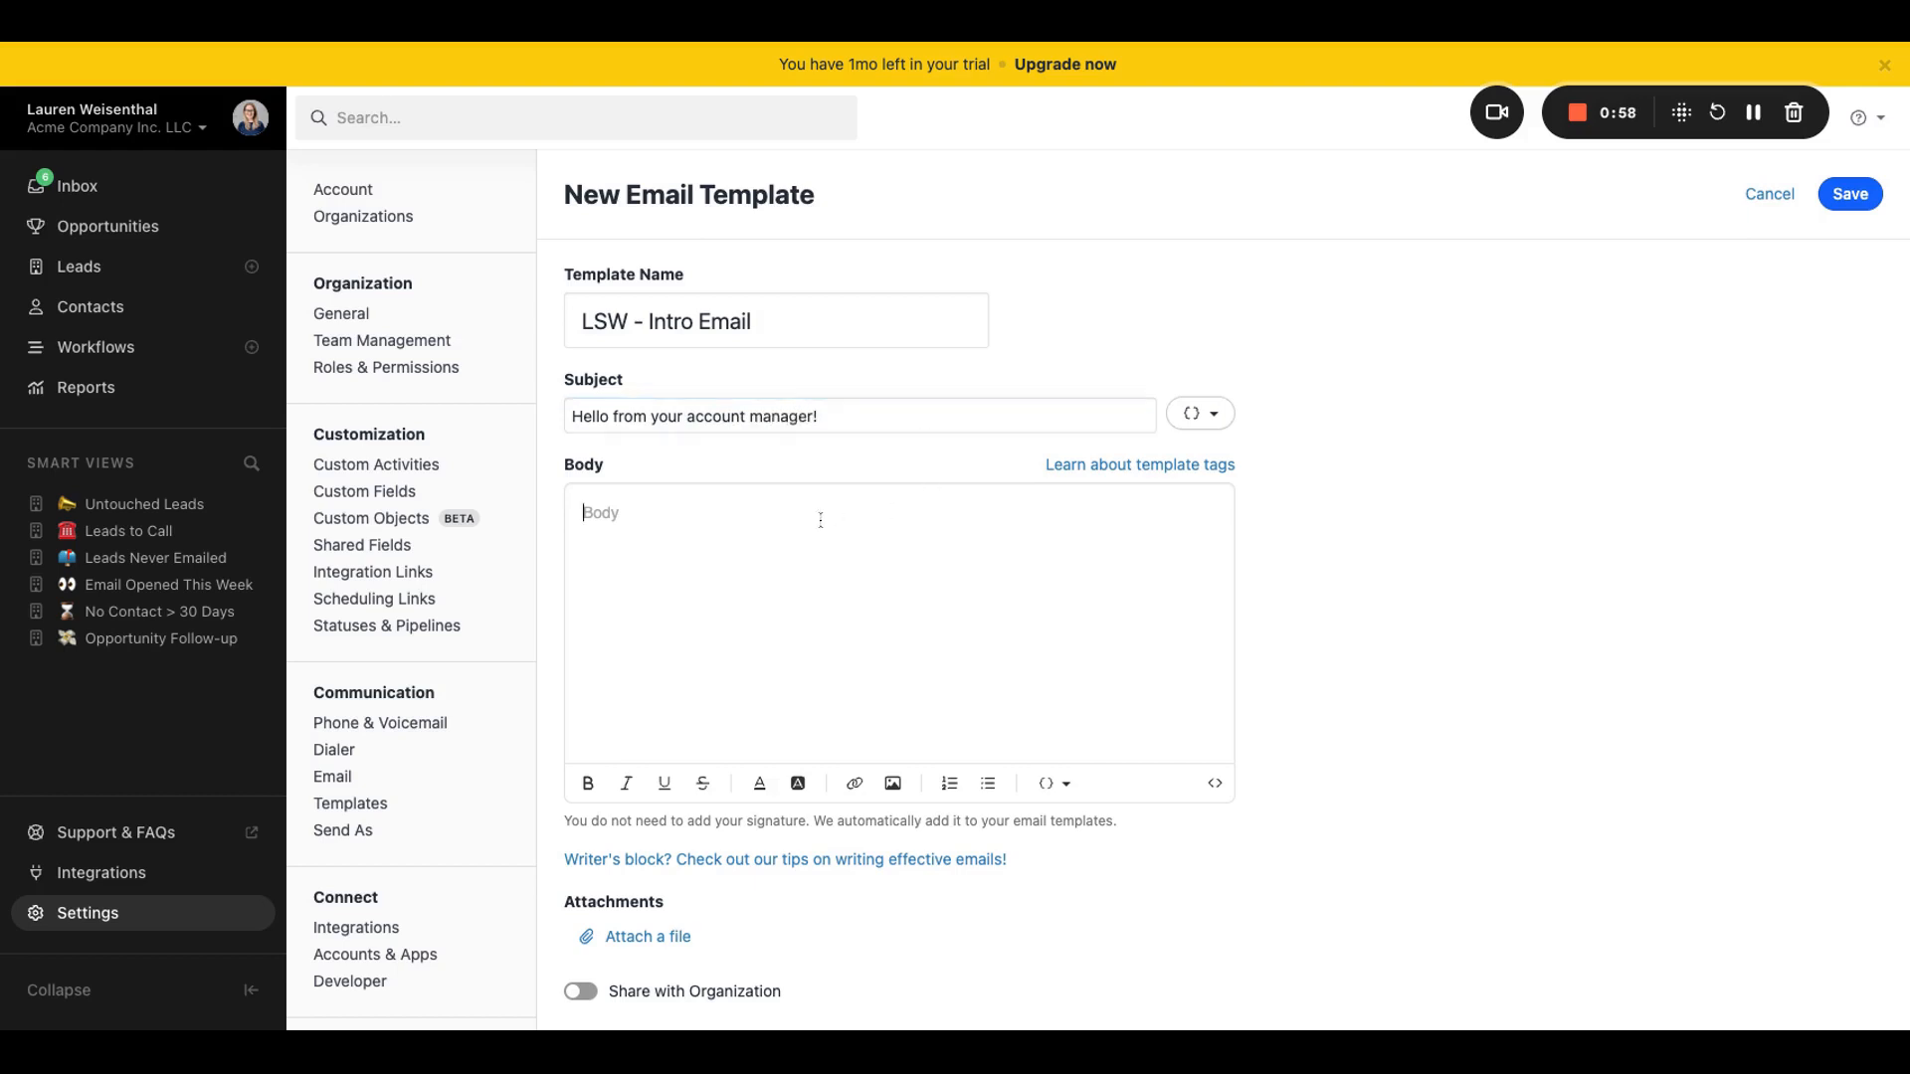
pyautogui.write('Hello')
pyautogui.click(1068, 786)
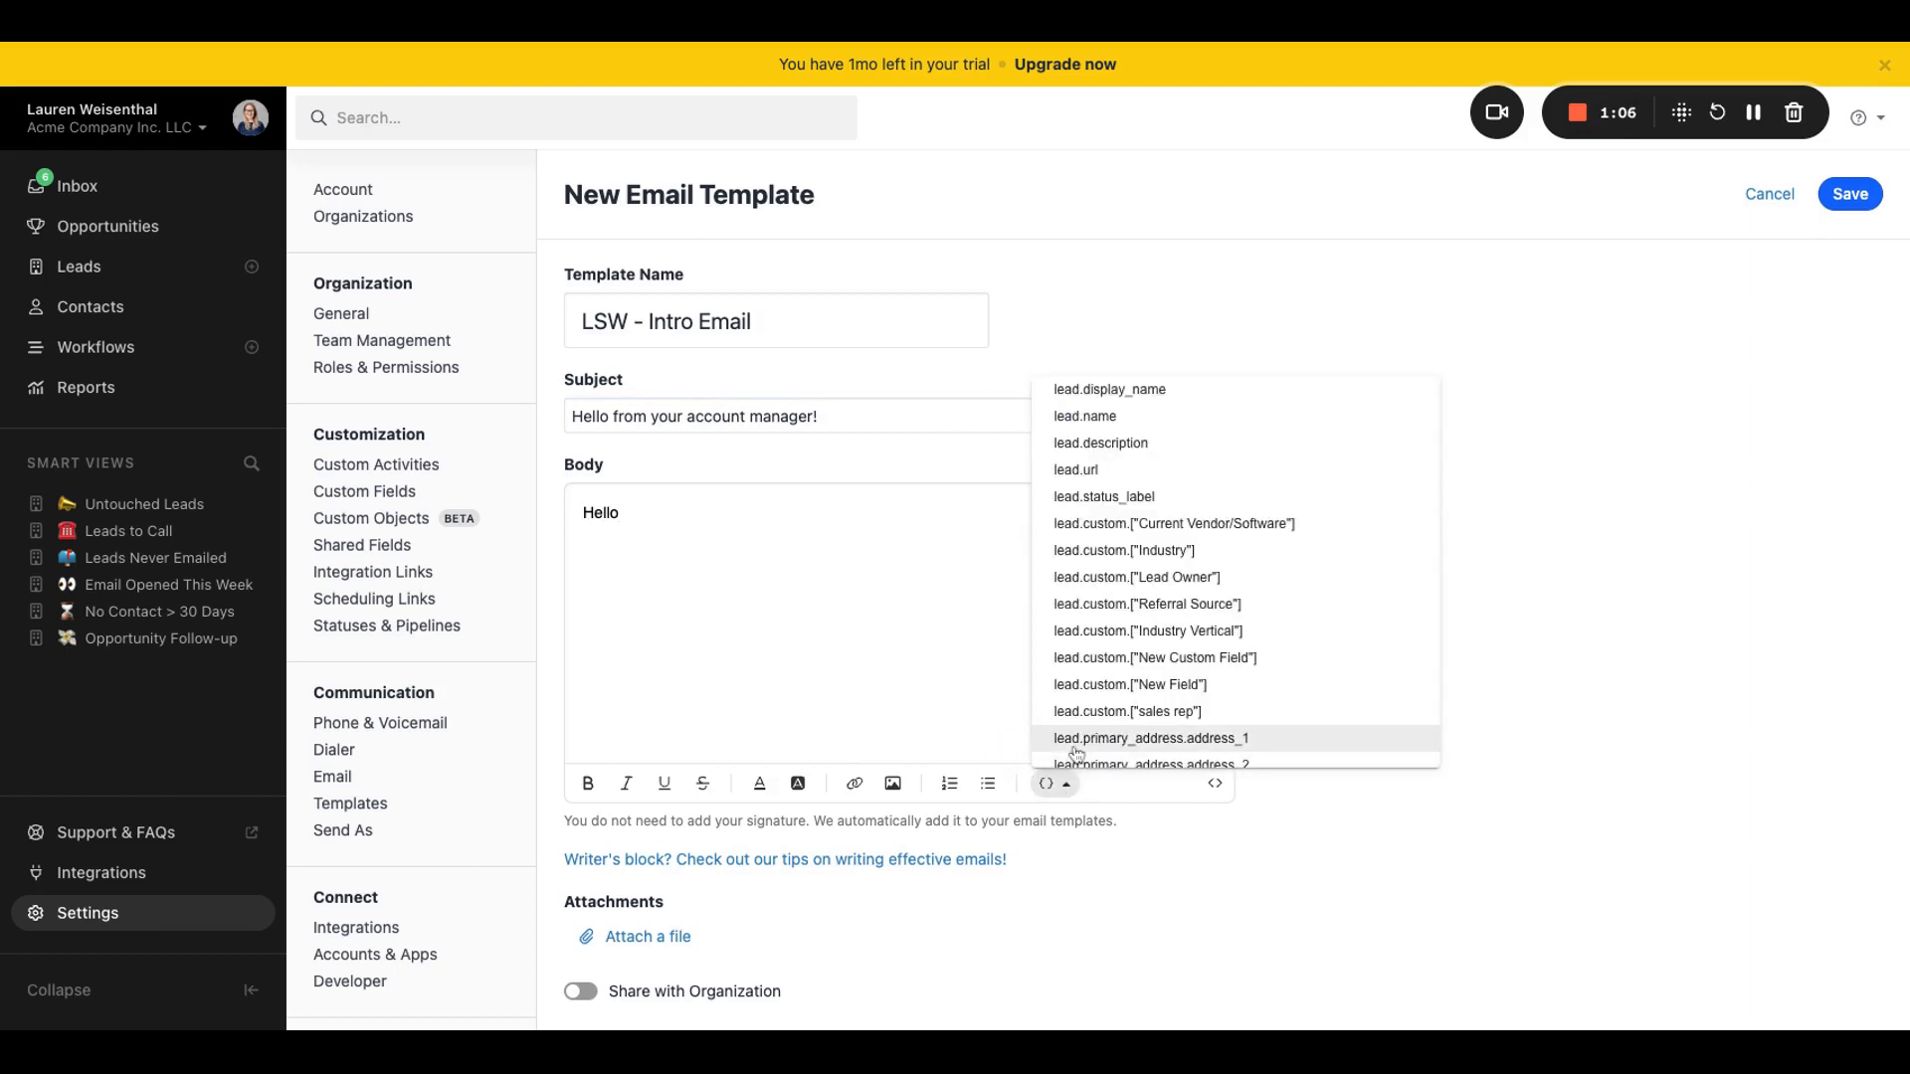
pyautogui.scroll(-10, 1076, 753)
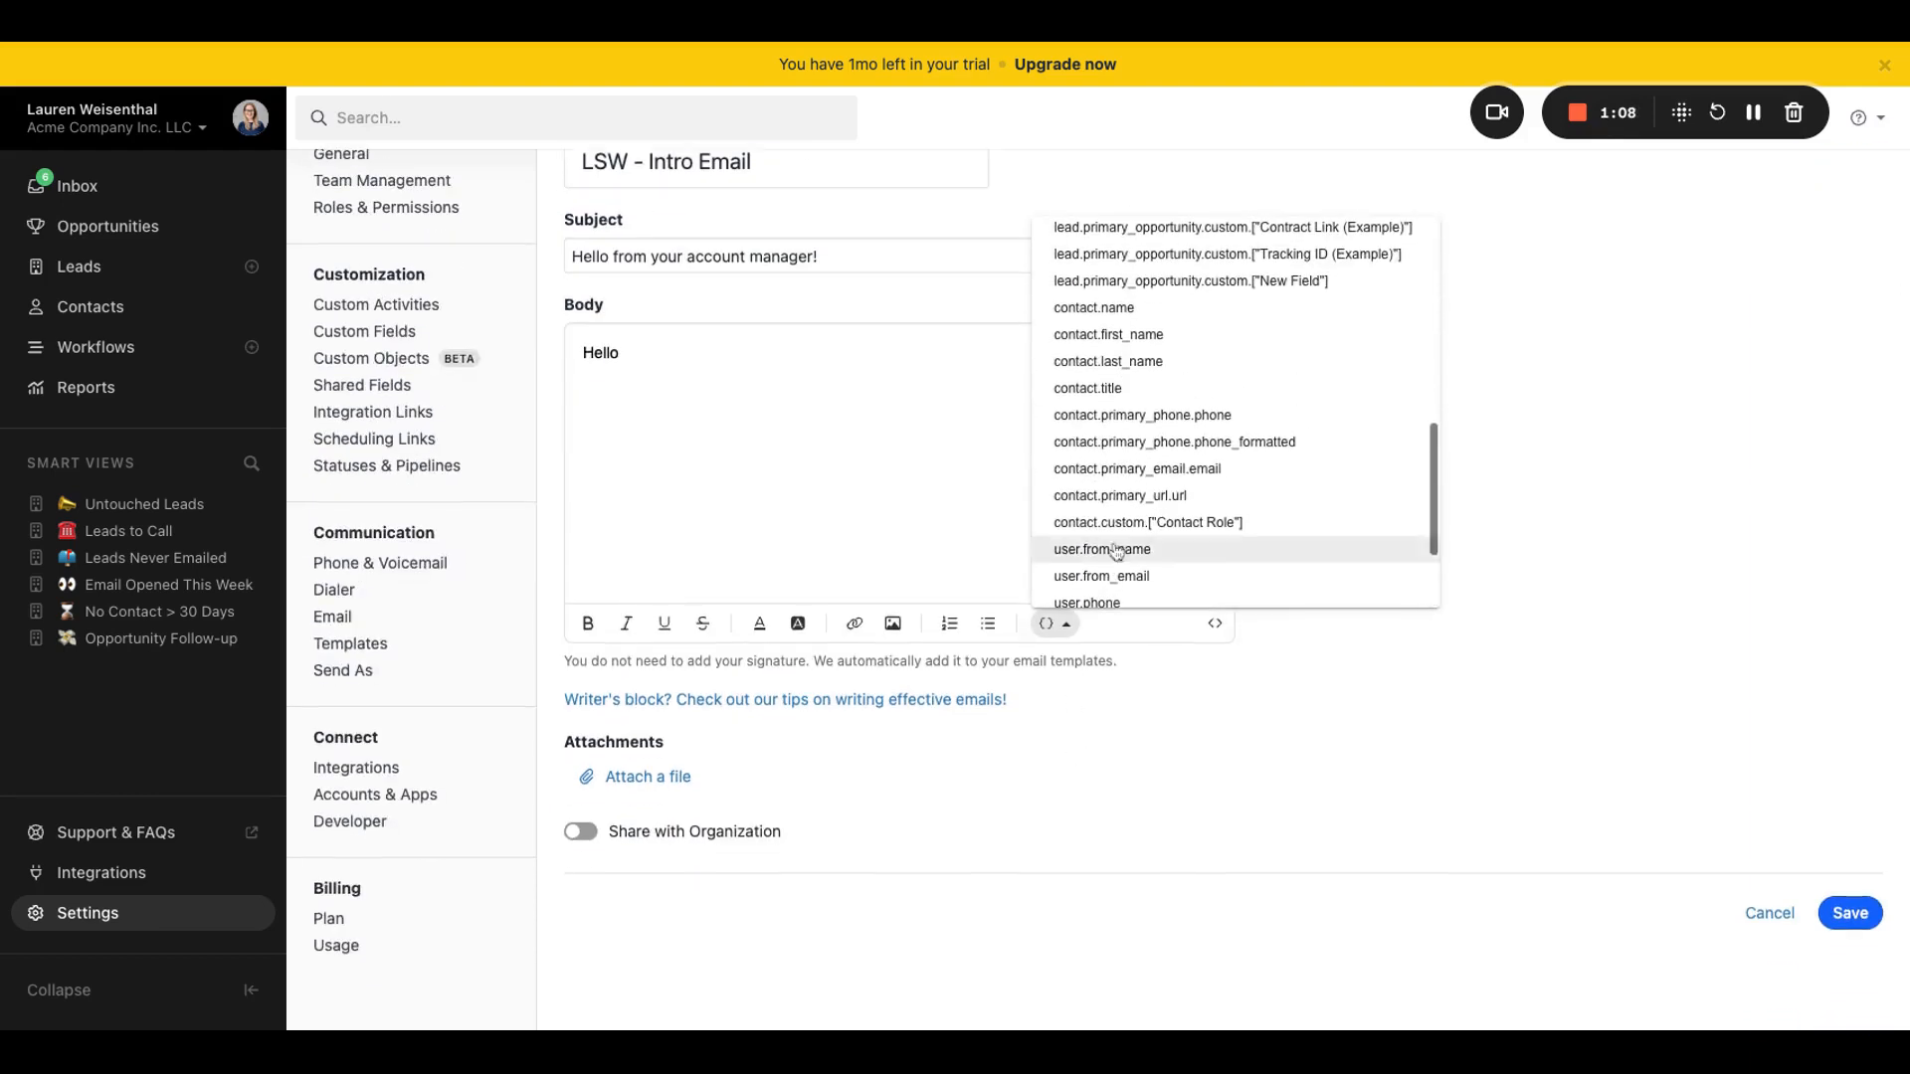
pyautogui.click(1122, 336)
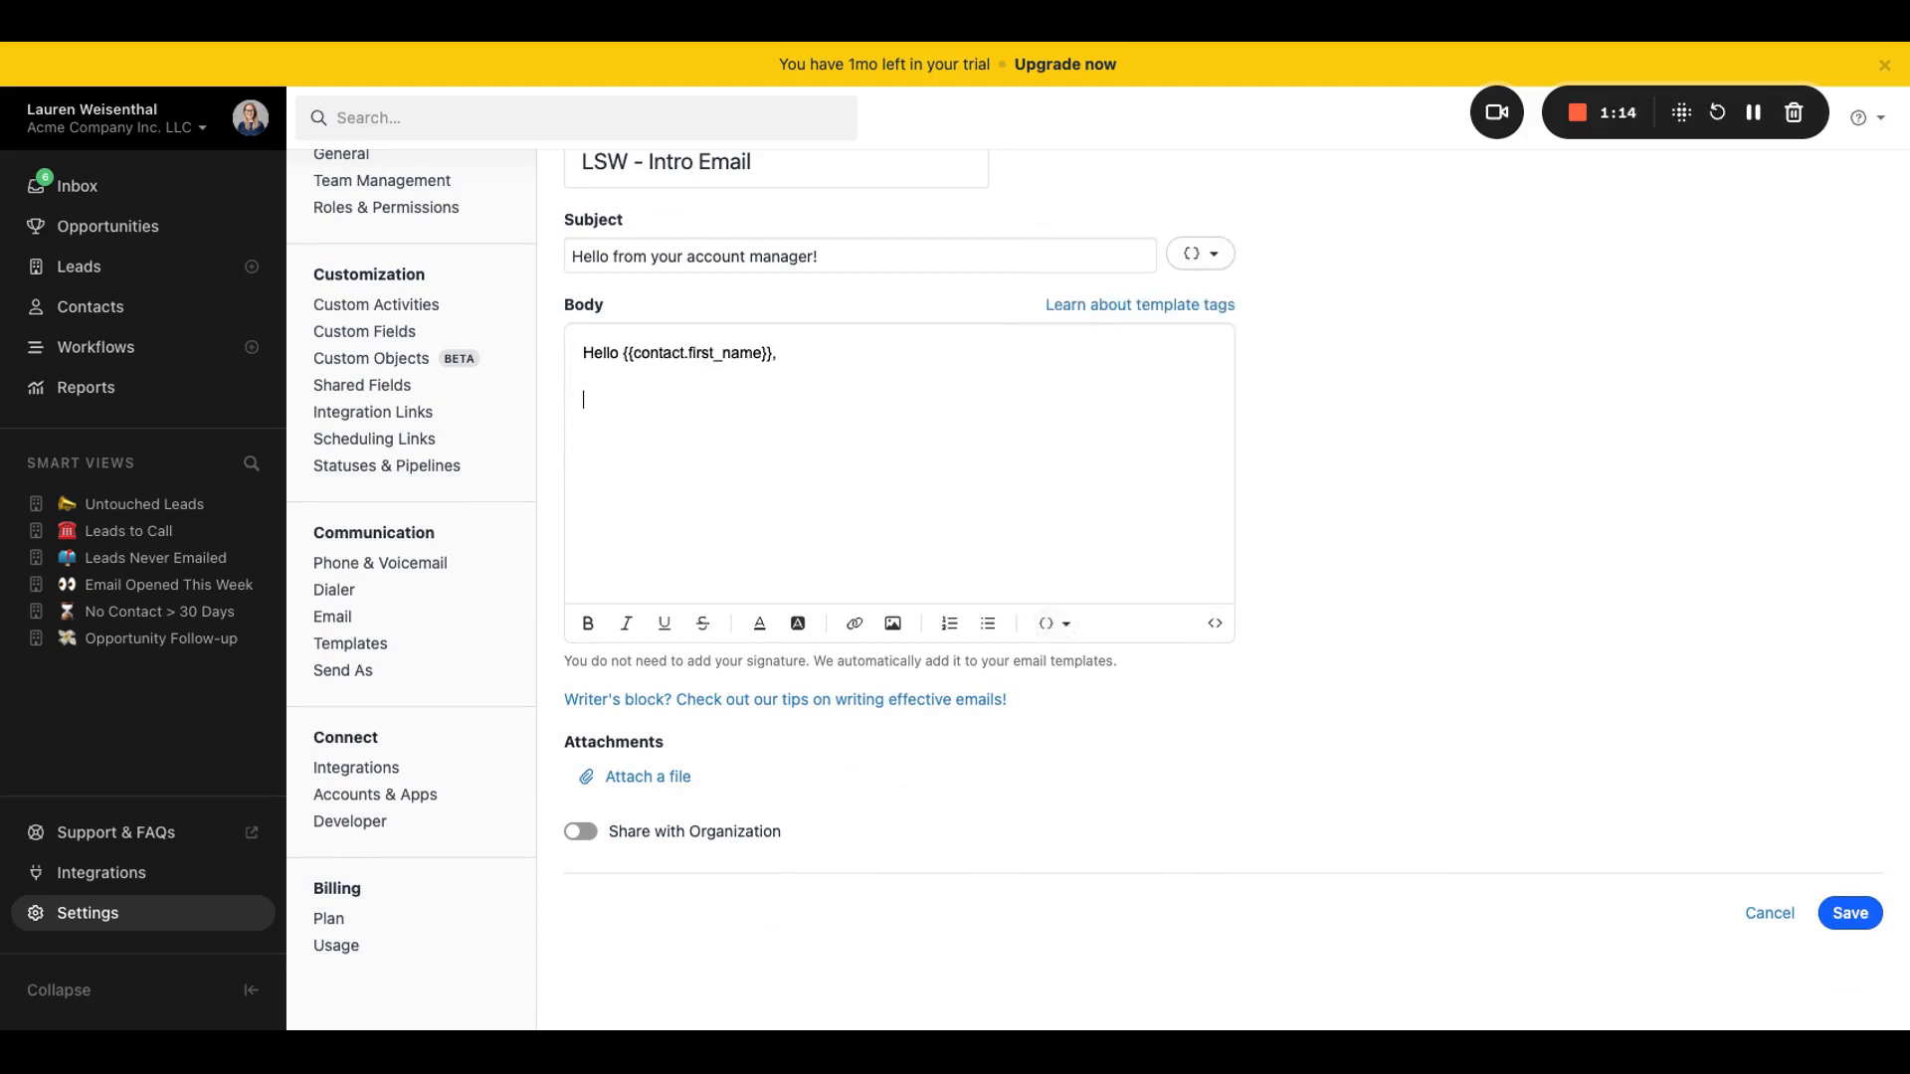
# Step: Add "It's great to meet you! I'll" below the greeting in the template body and make the word "great" bold and underlined
pyautogui.write("It's great to meet you! I'll")
pyautogui.doubleClick(631, 402)
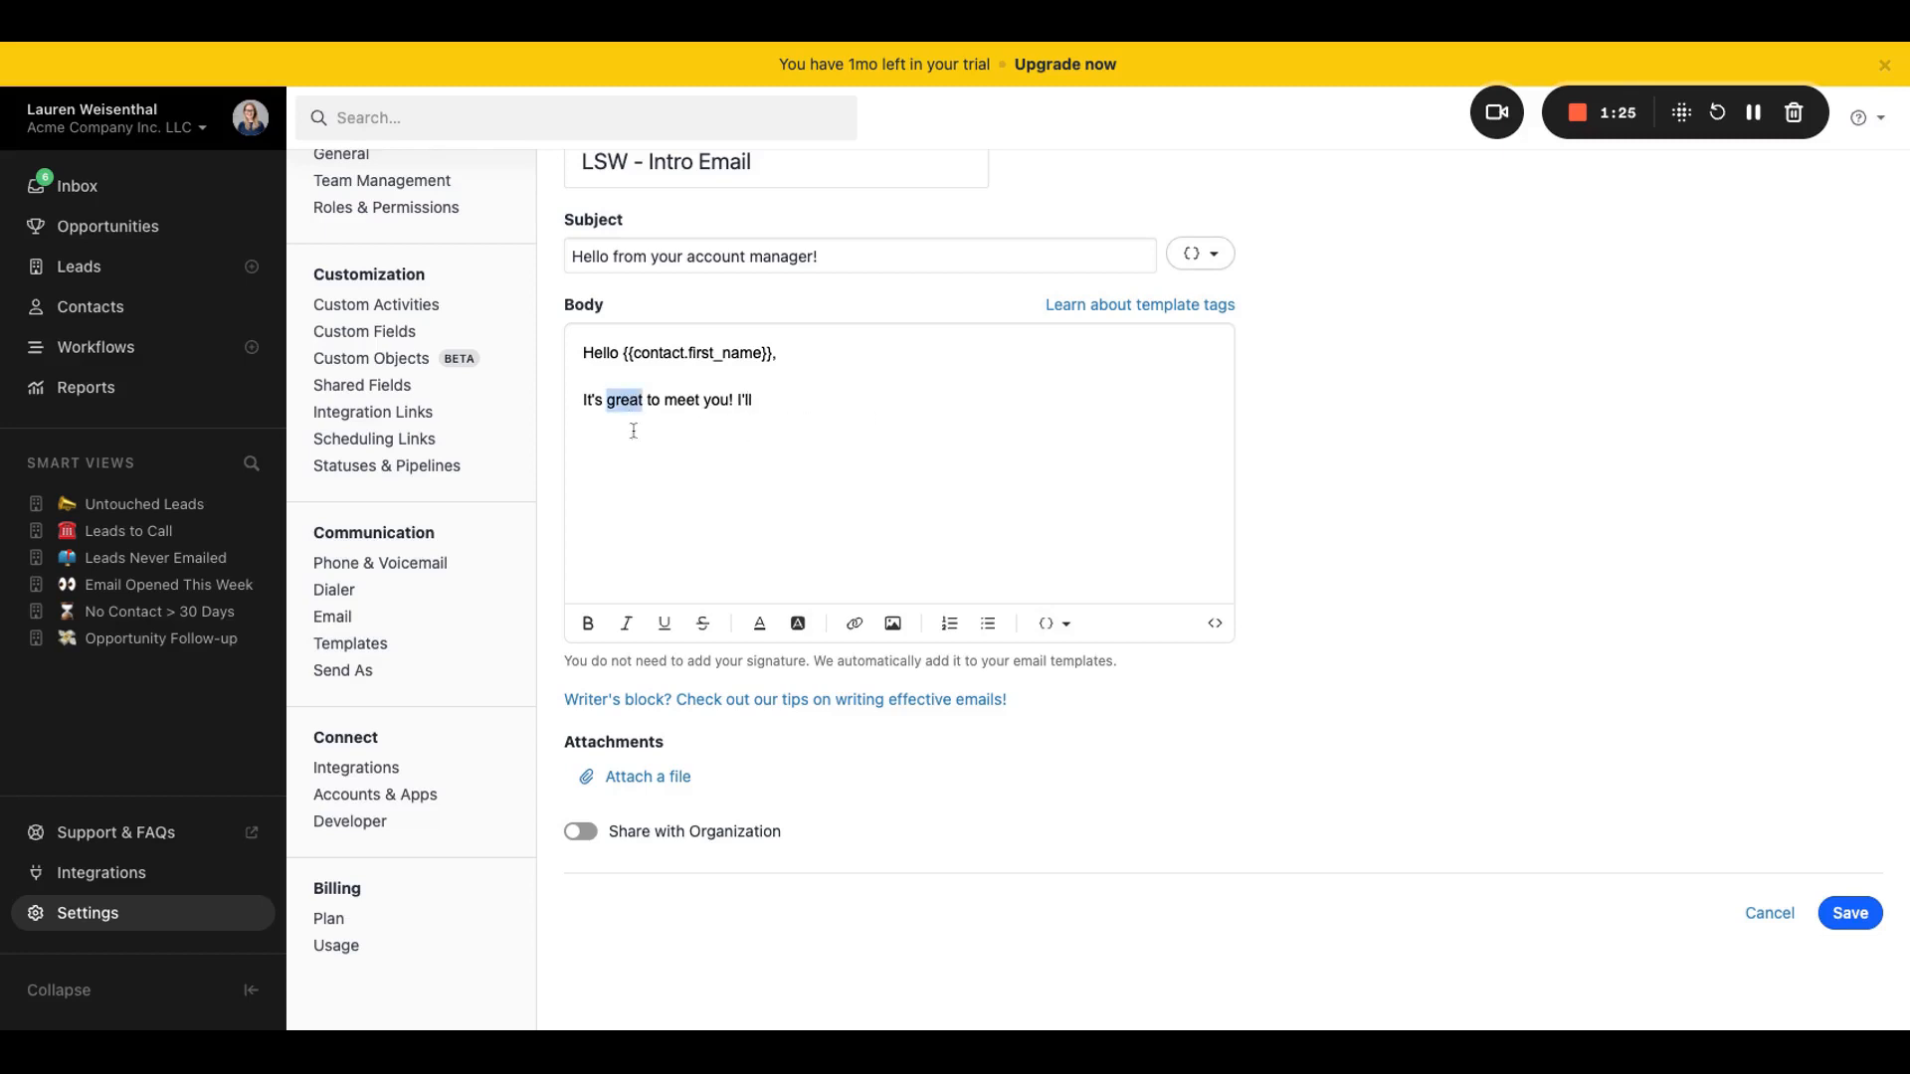
pyautogui.click(588, 624)
pyautogui.click(665, 624)
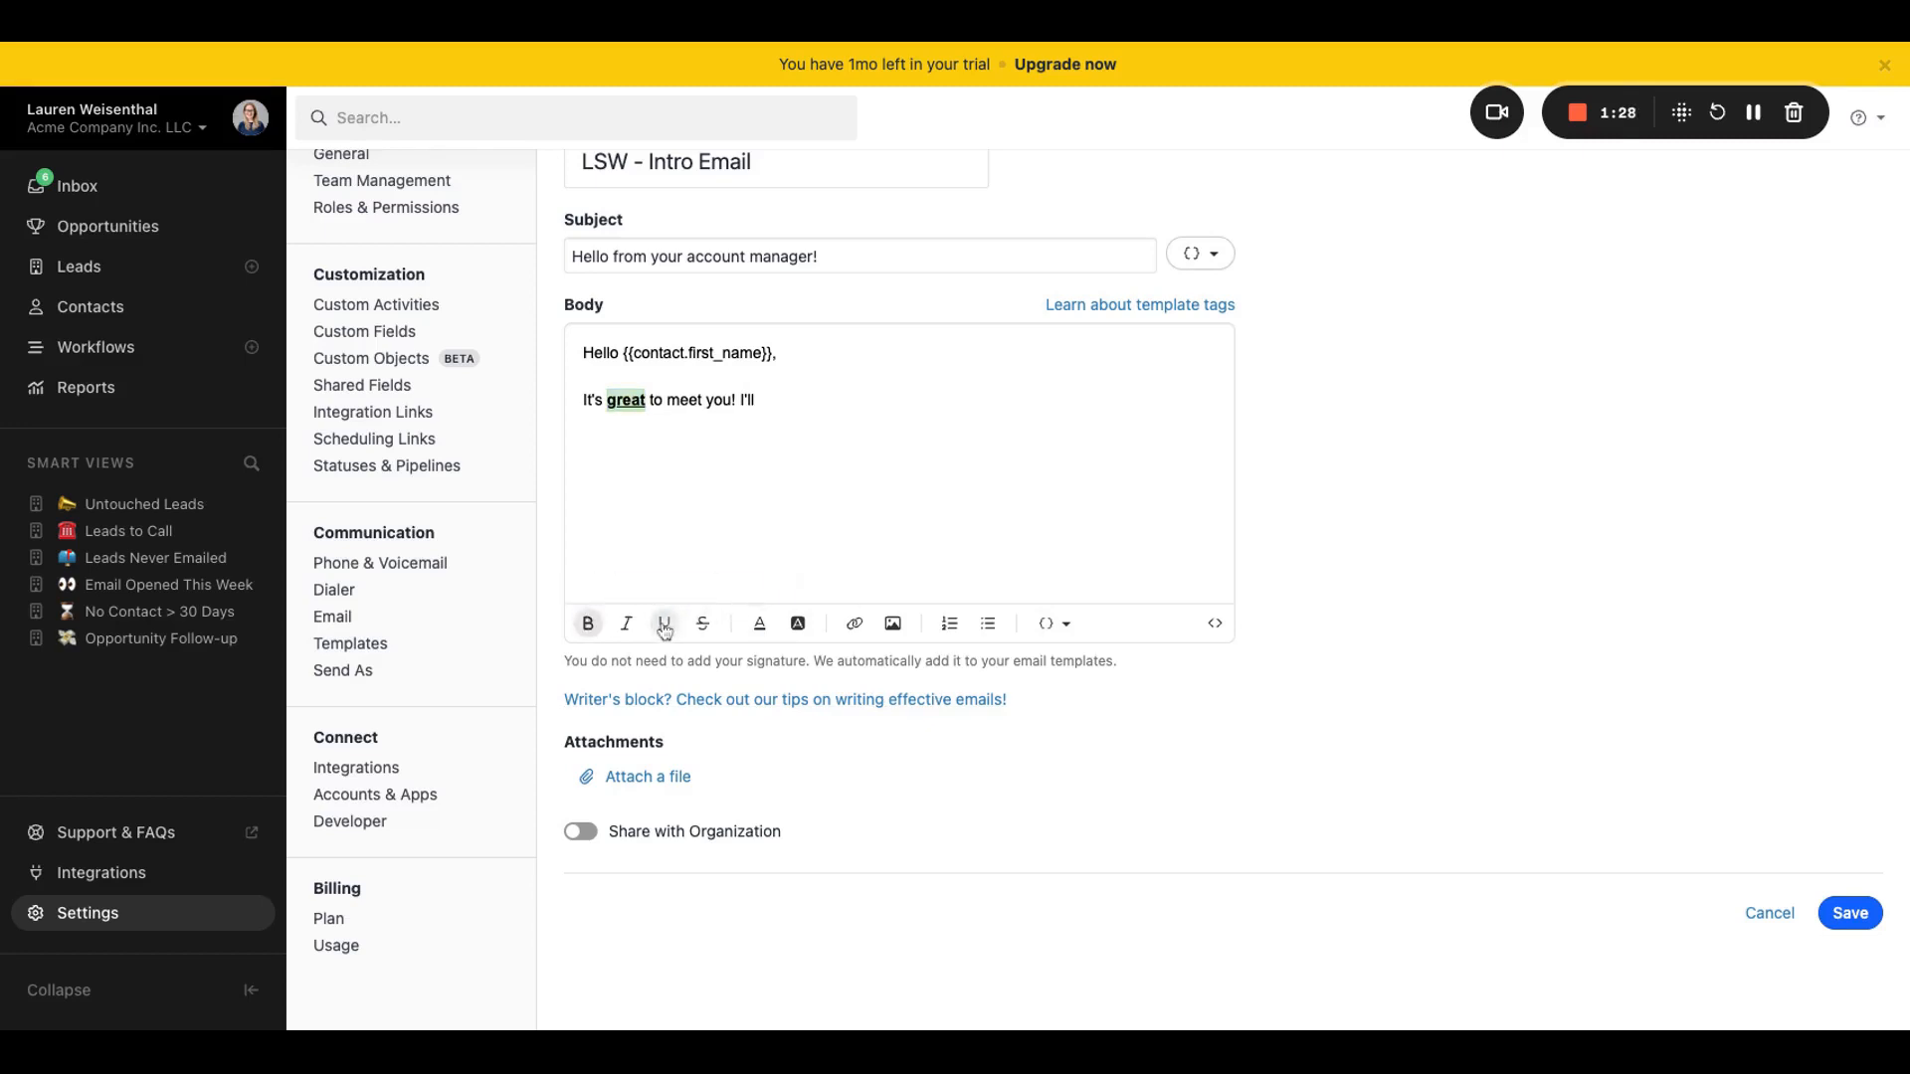
pyautogui.doubleClick(685, 400)
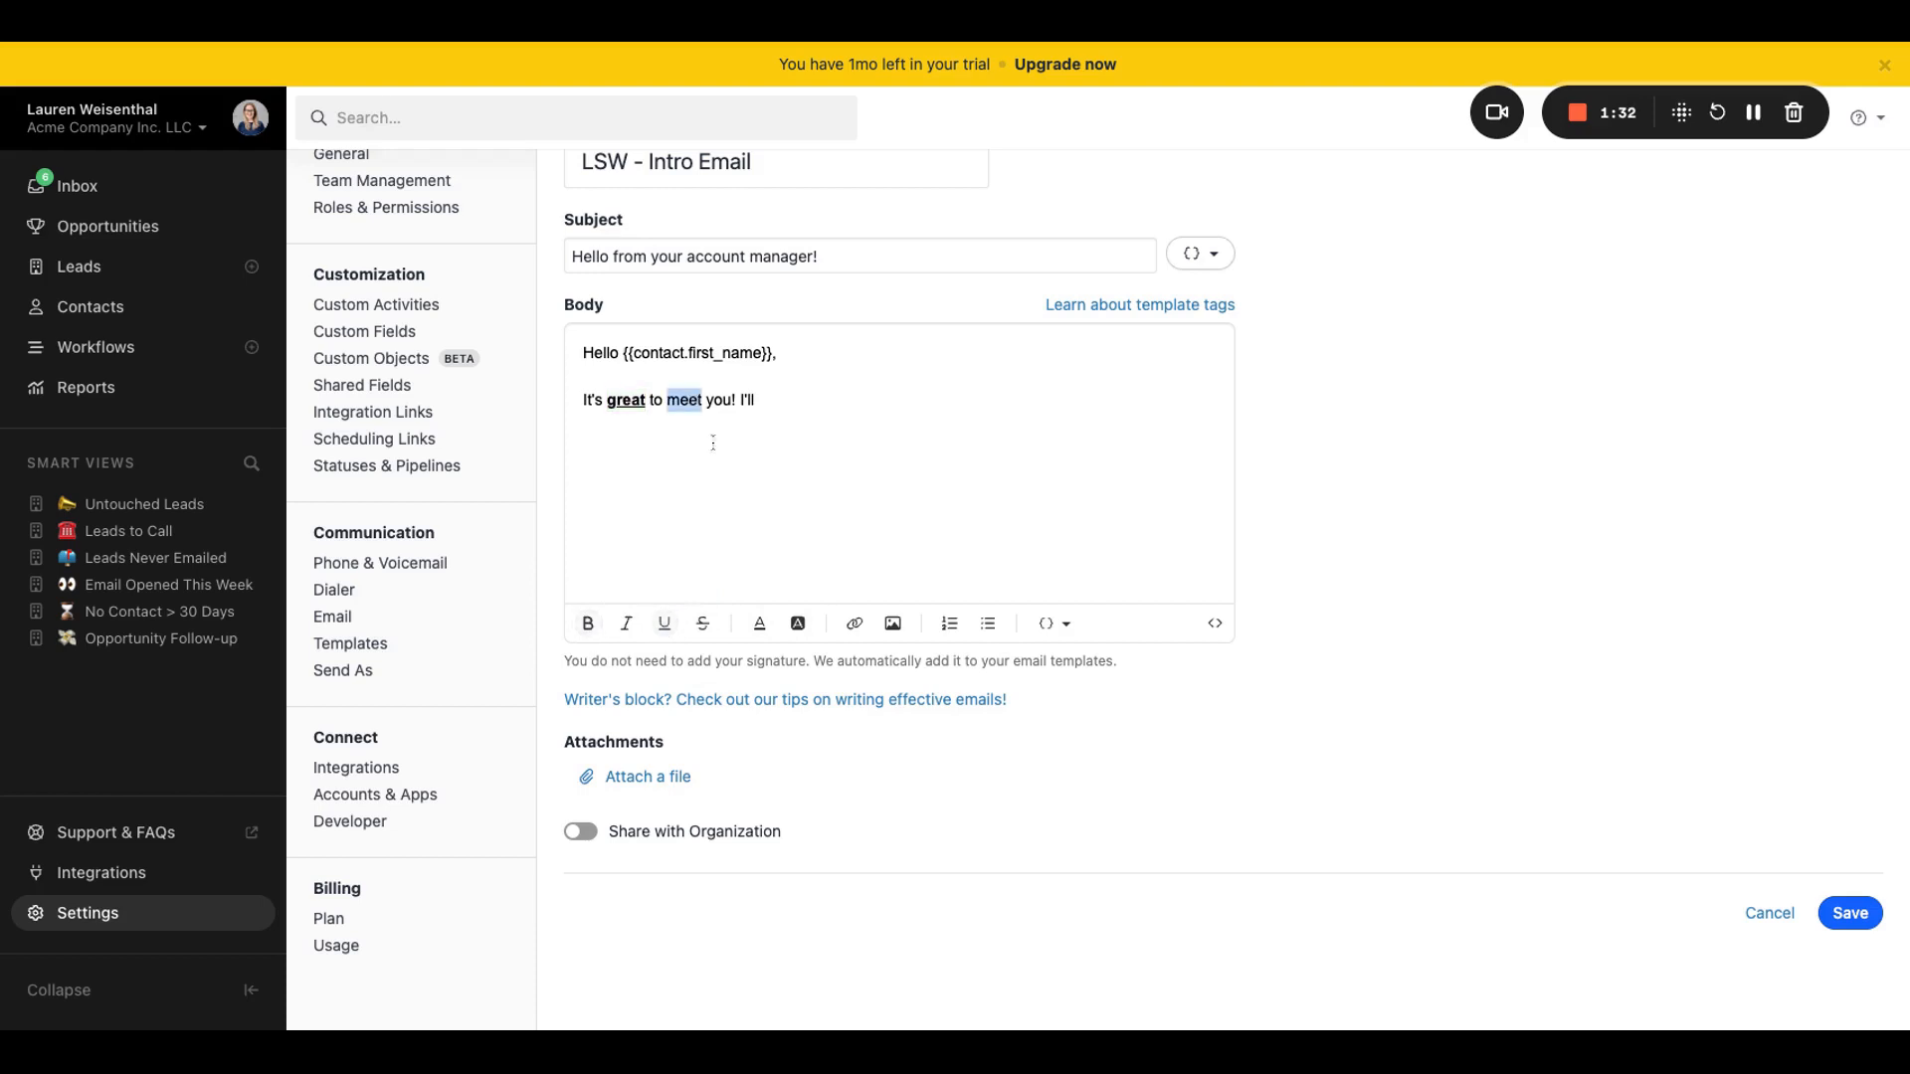
pyautogui.click(854, 625)
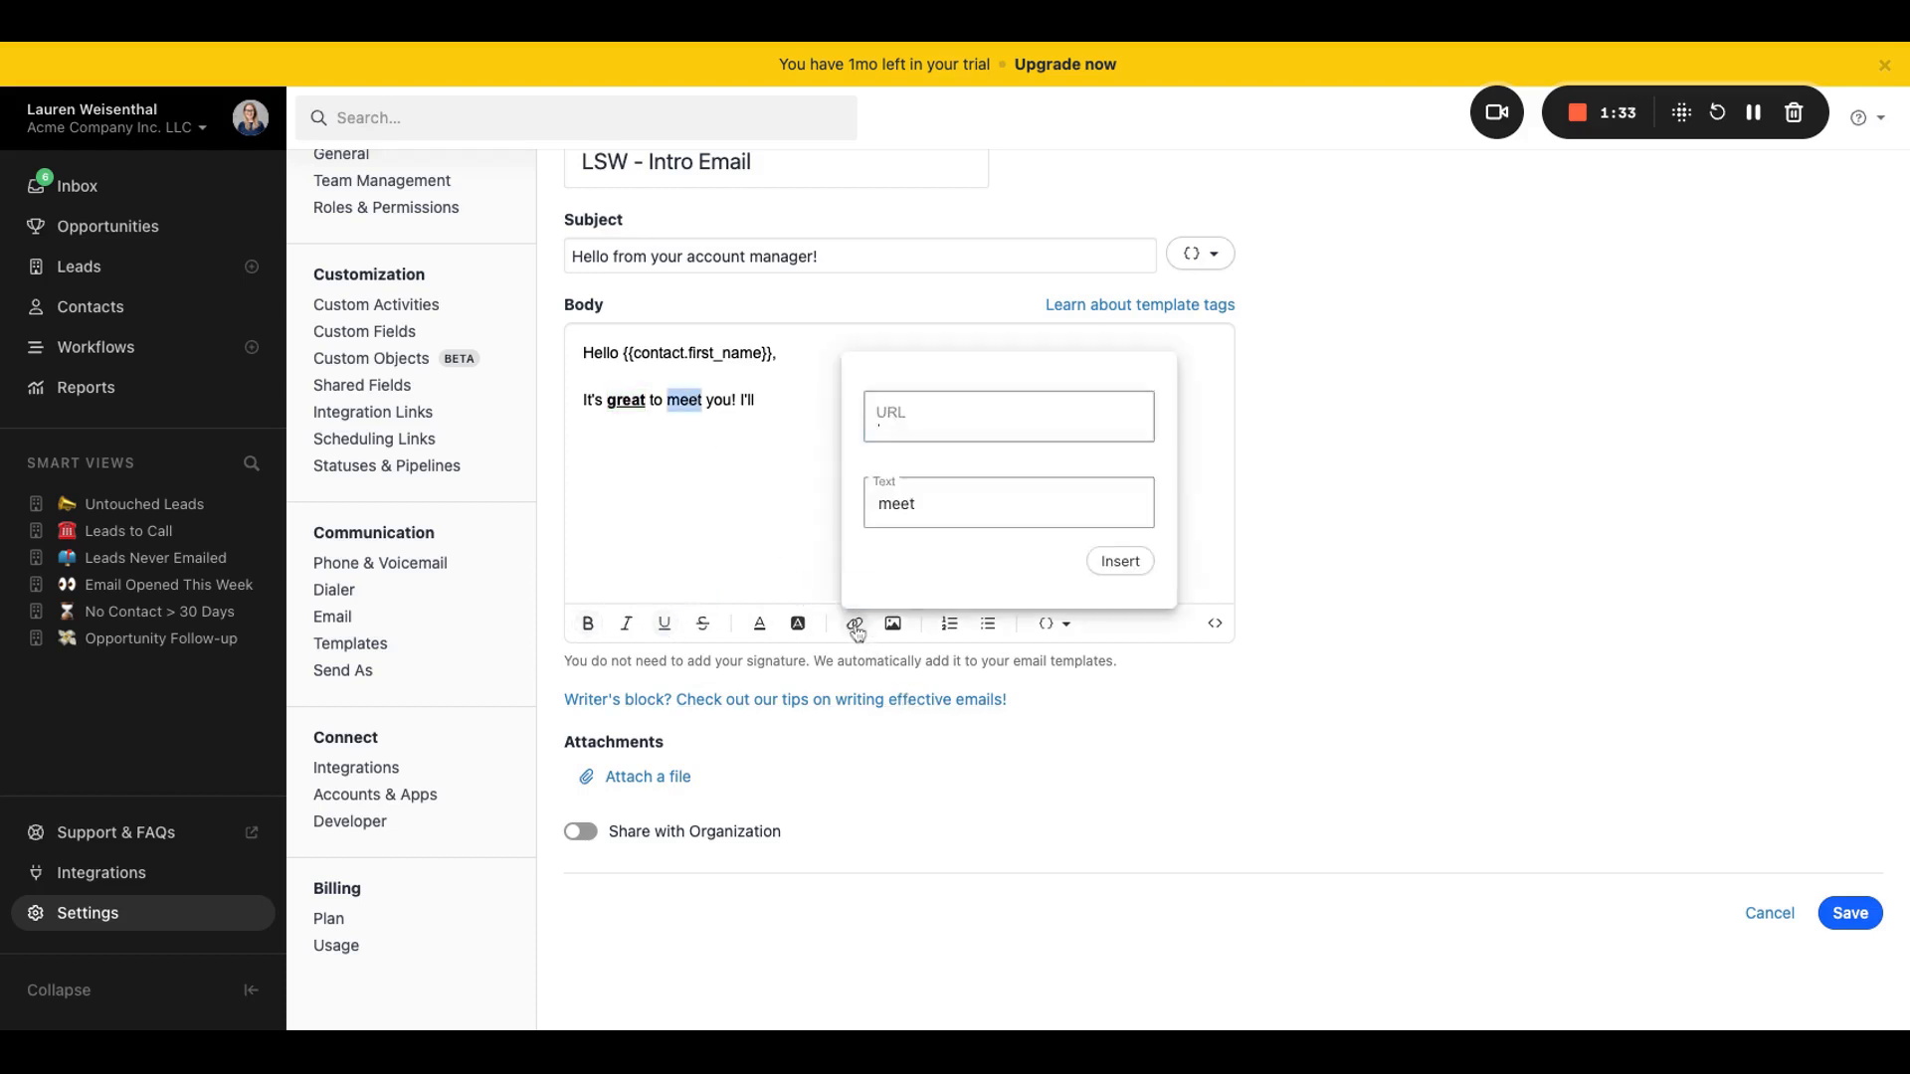
pyautogui.click(691, 522)
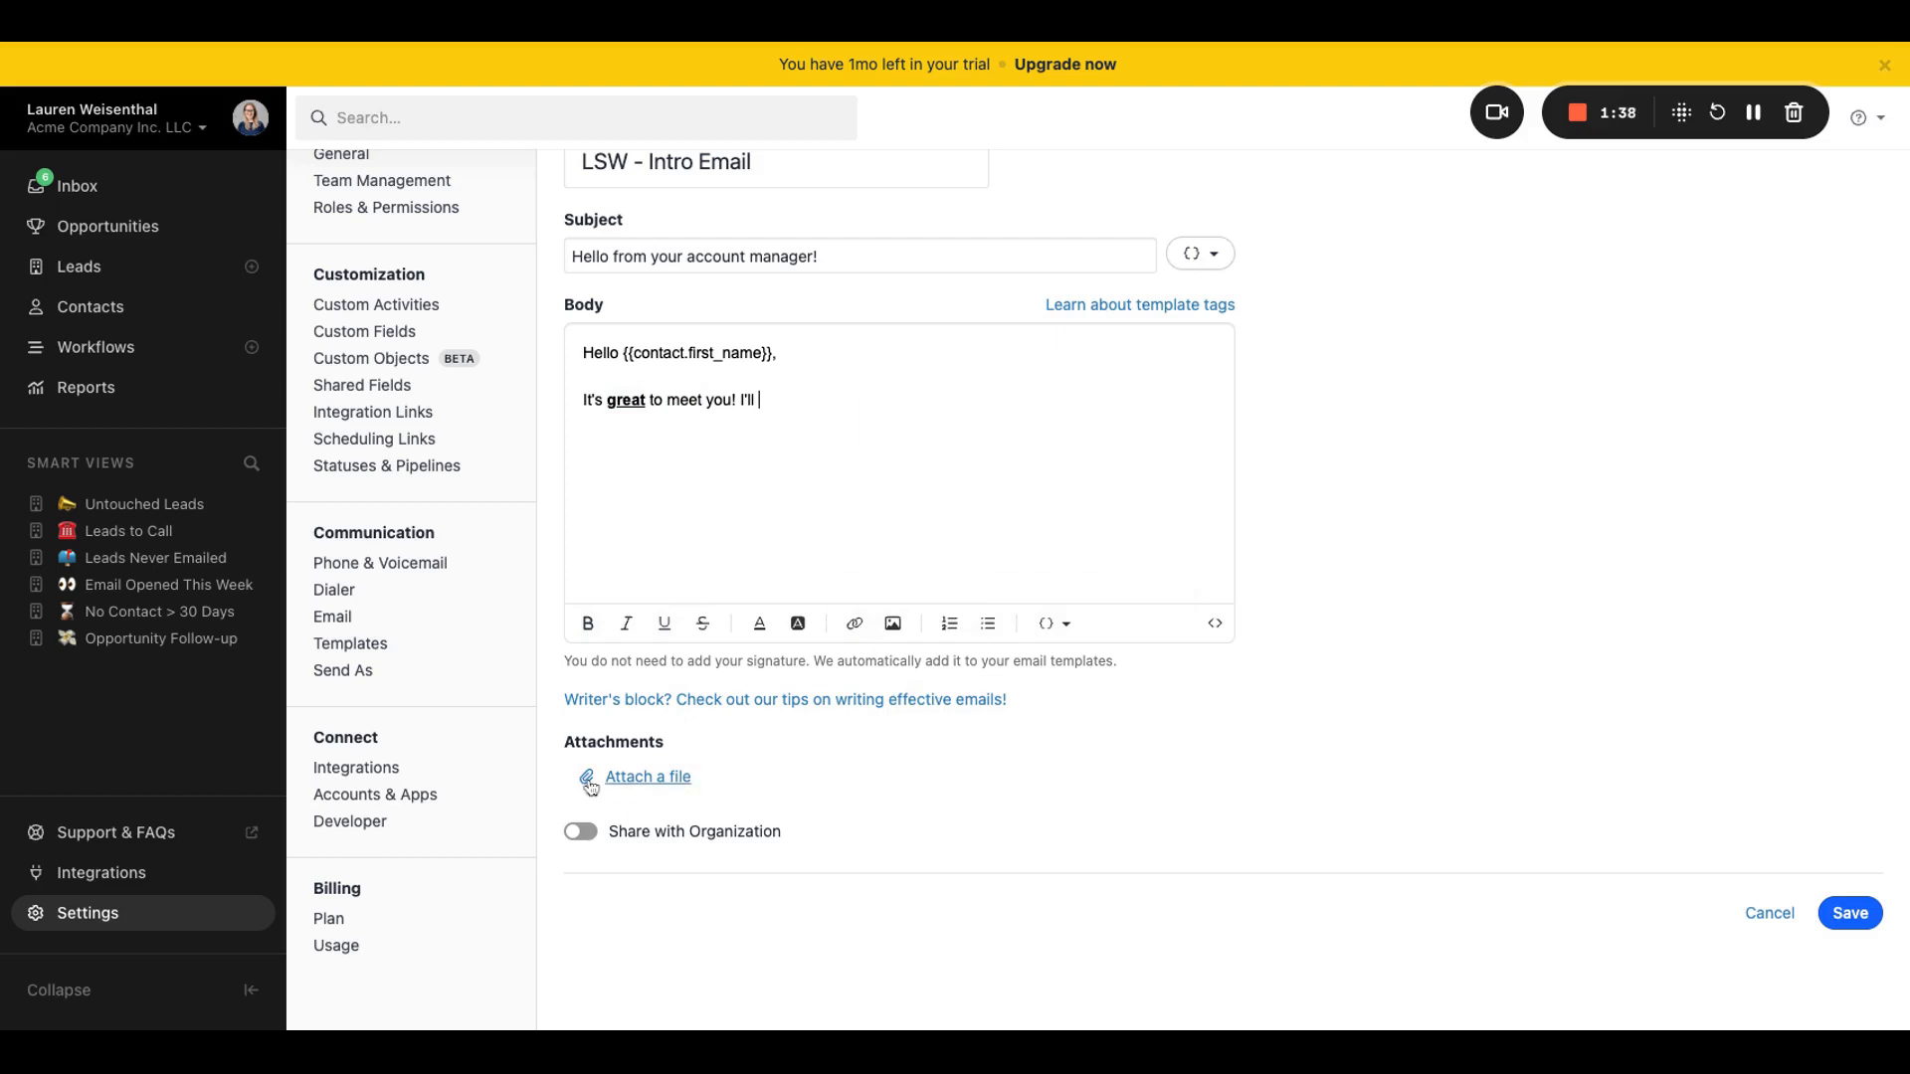
# Step: Share the email template with the organization
pyautogui.click(580, 836)
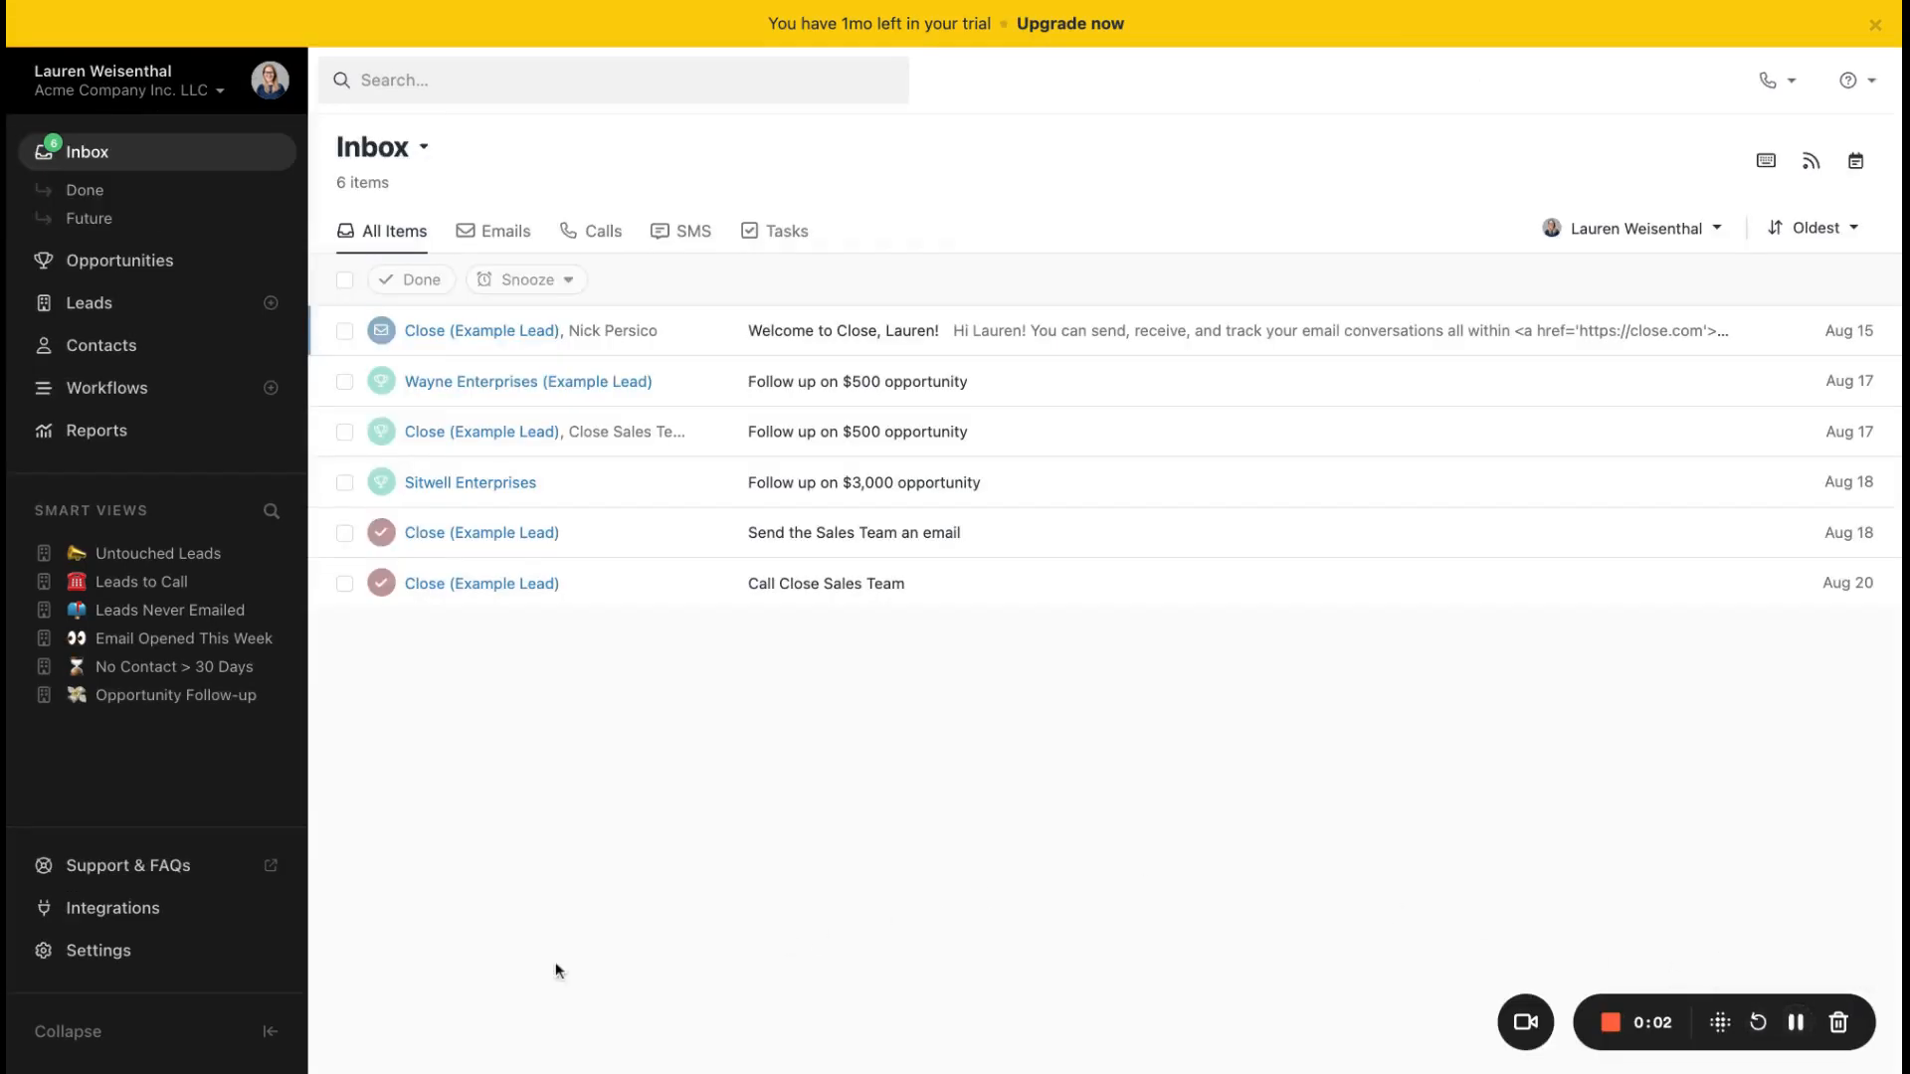
# Step: Create a new SMS template in the settings and name it "LSW - Intro text"
pyautogui.click(99, 954)
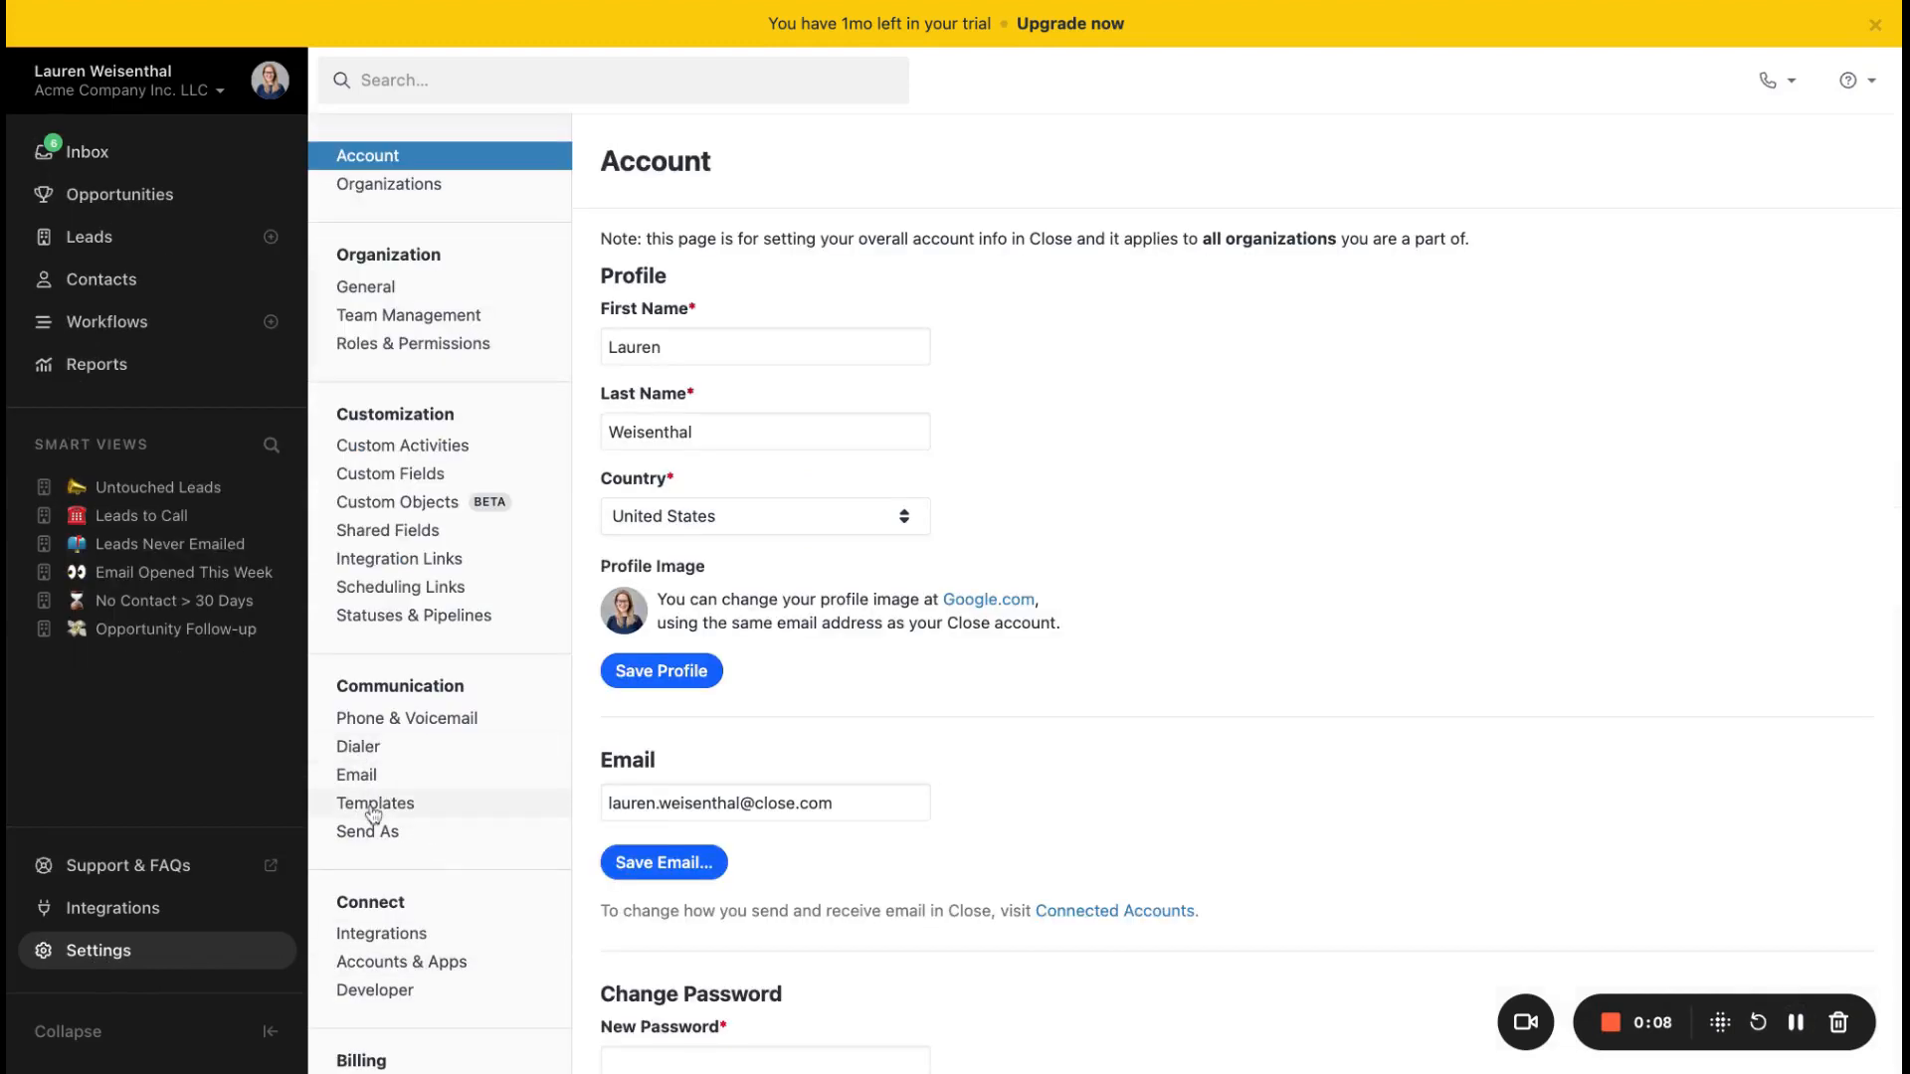
pyautogui.click(374, 802)
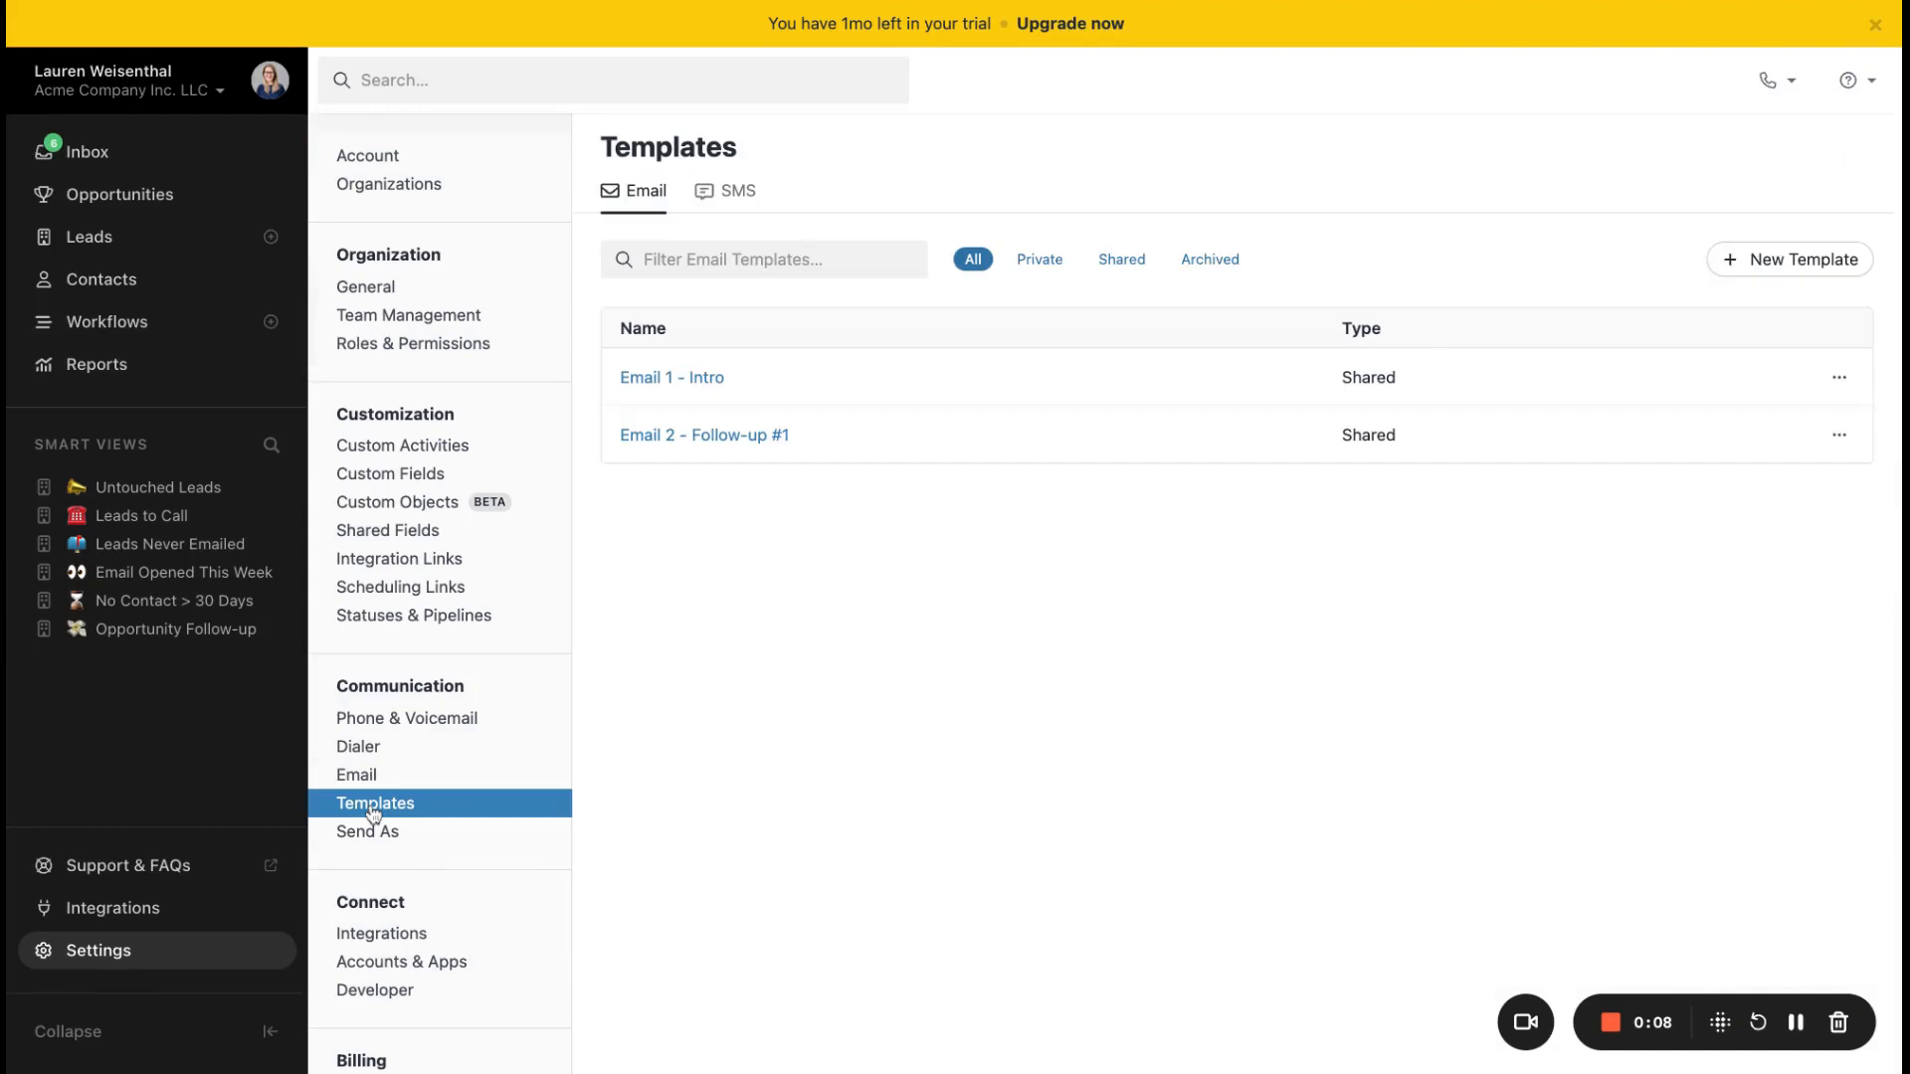
pyautogui.click(723, 195)
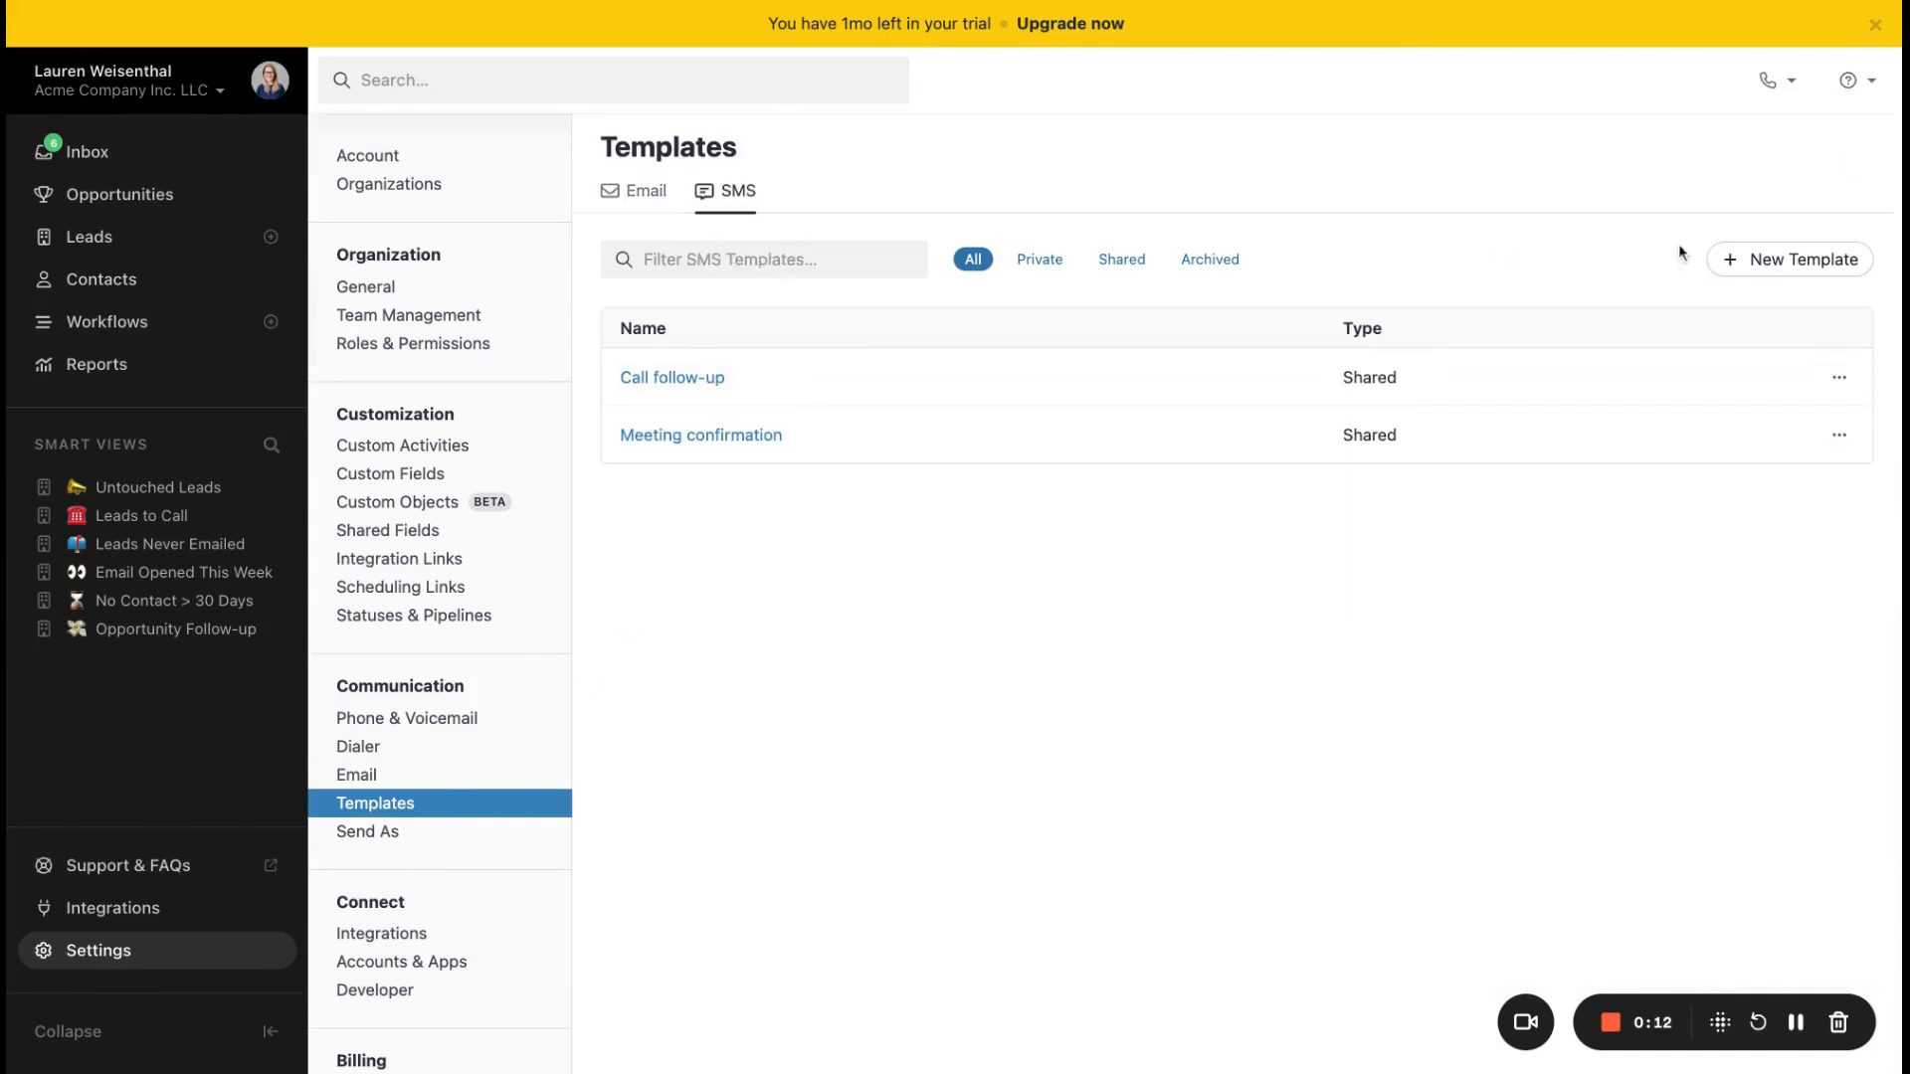
pyautogui.click(1779, 260)
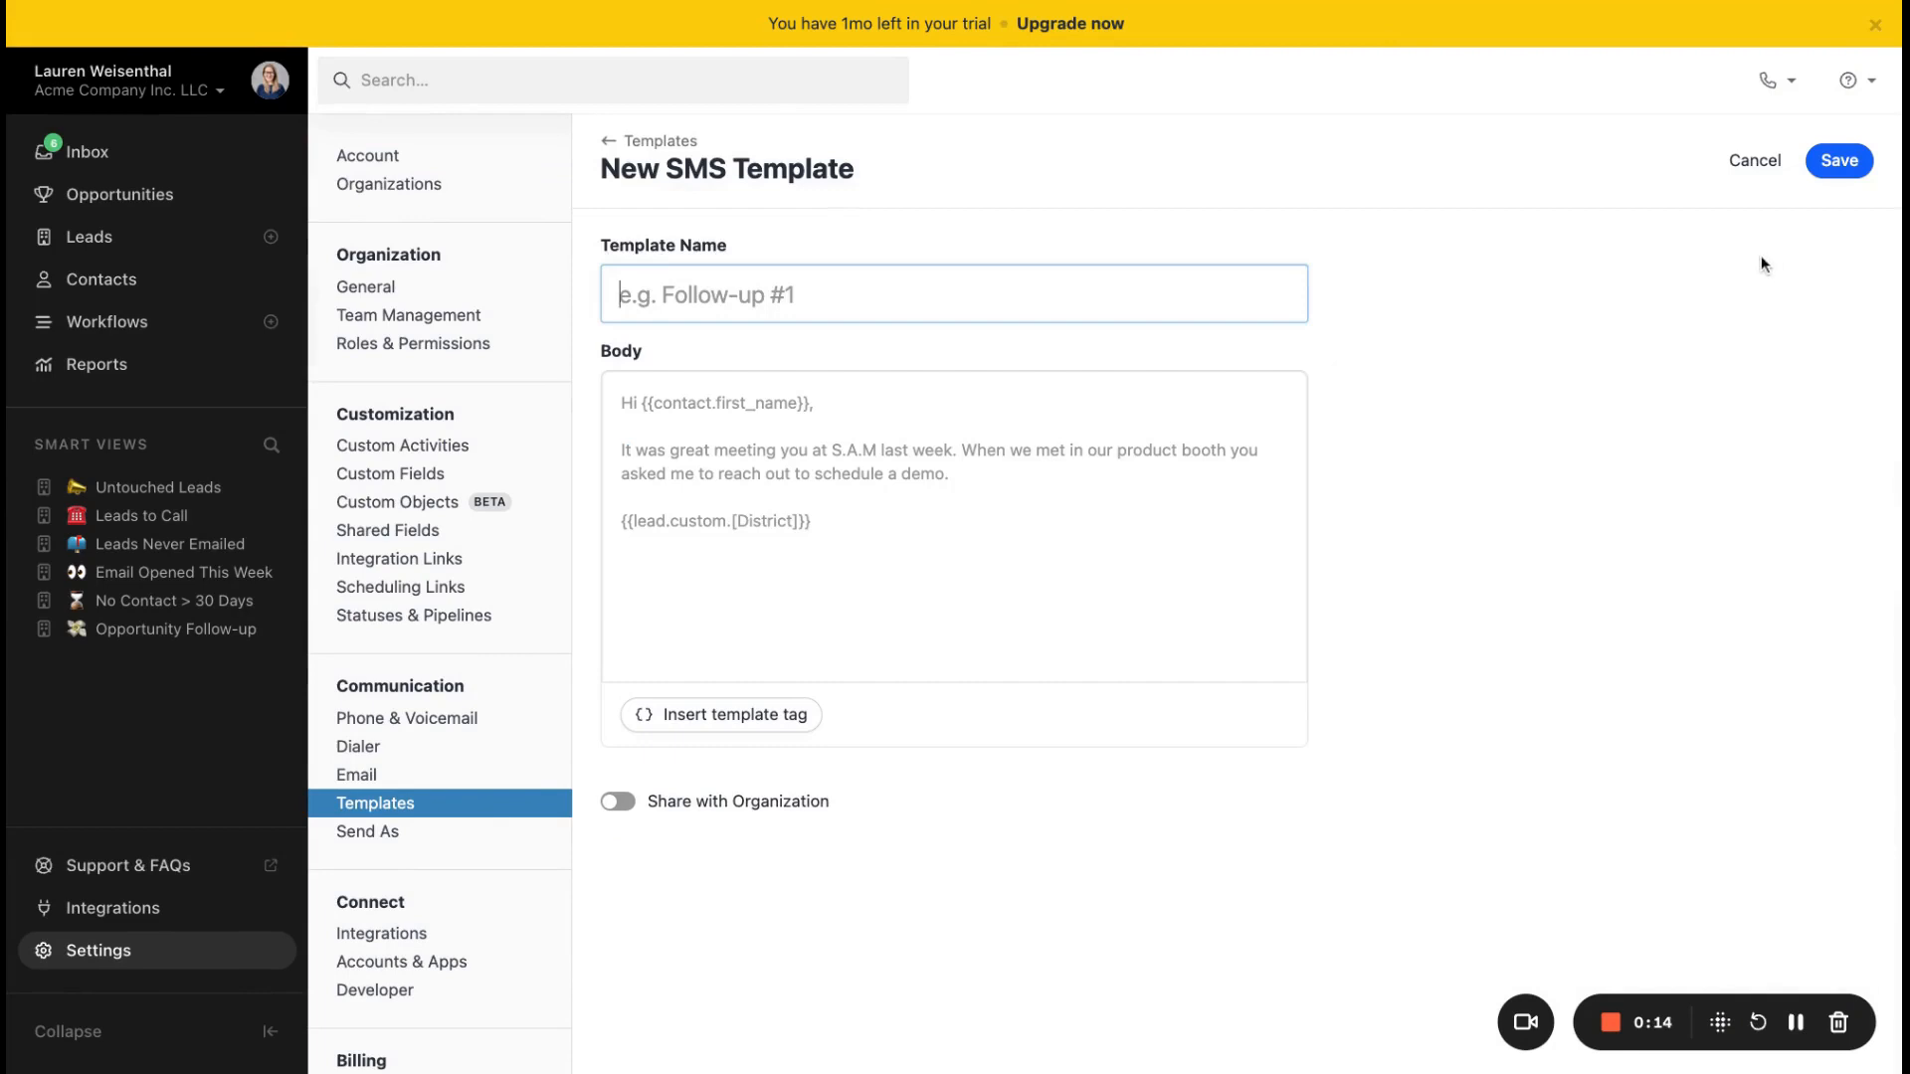
pyautogui.write('LSW')
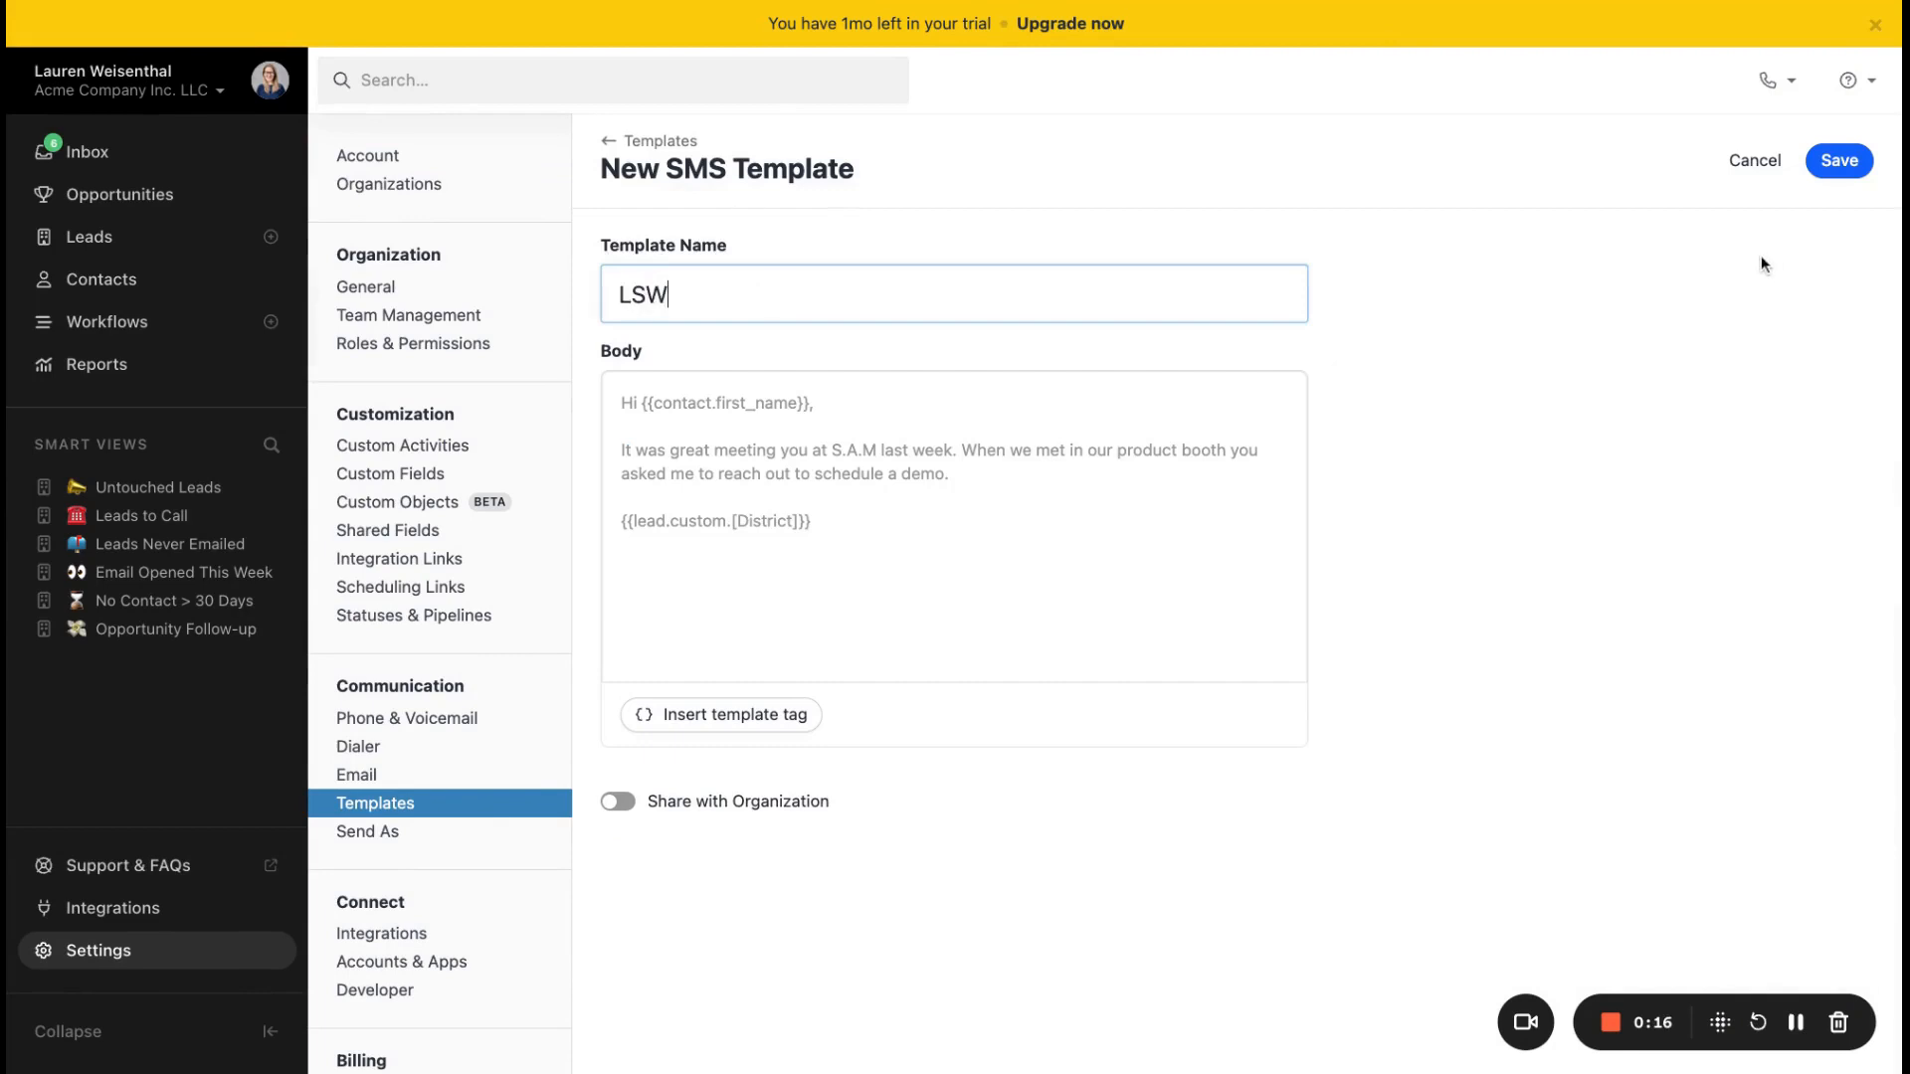
pyautogui.write(' - Intro text')
# Step: Start the SMS template body with the greeting "Hi {{contact.first_name}}," using the contact first name template tag
pyautogui.click(856, 422)
pyautogui.write('Hi')
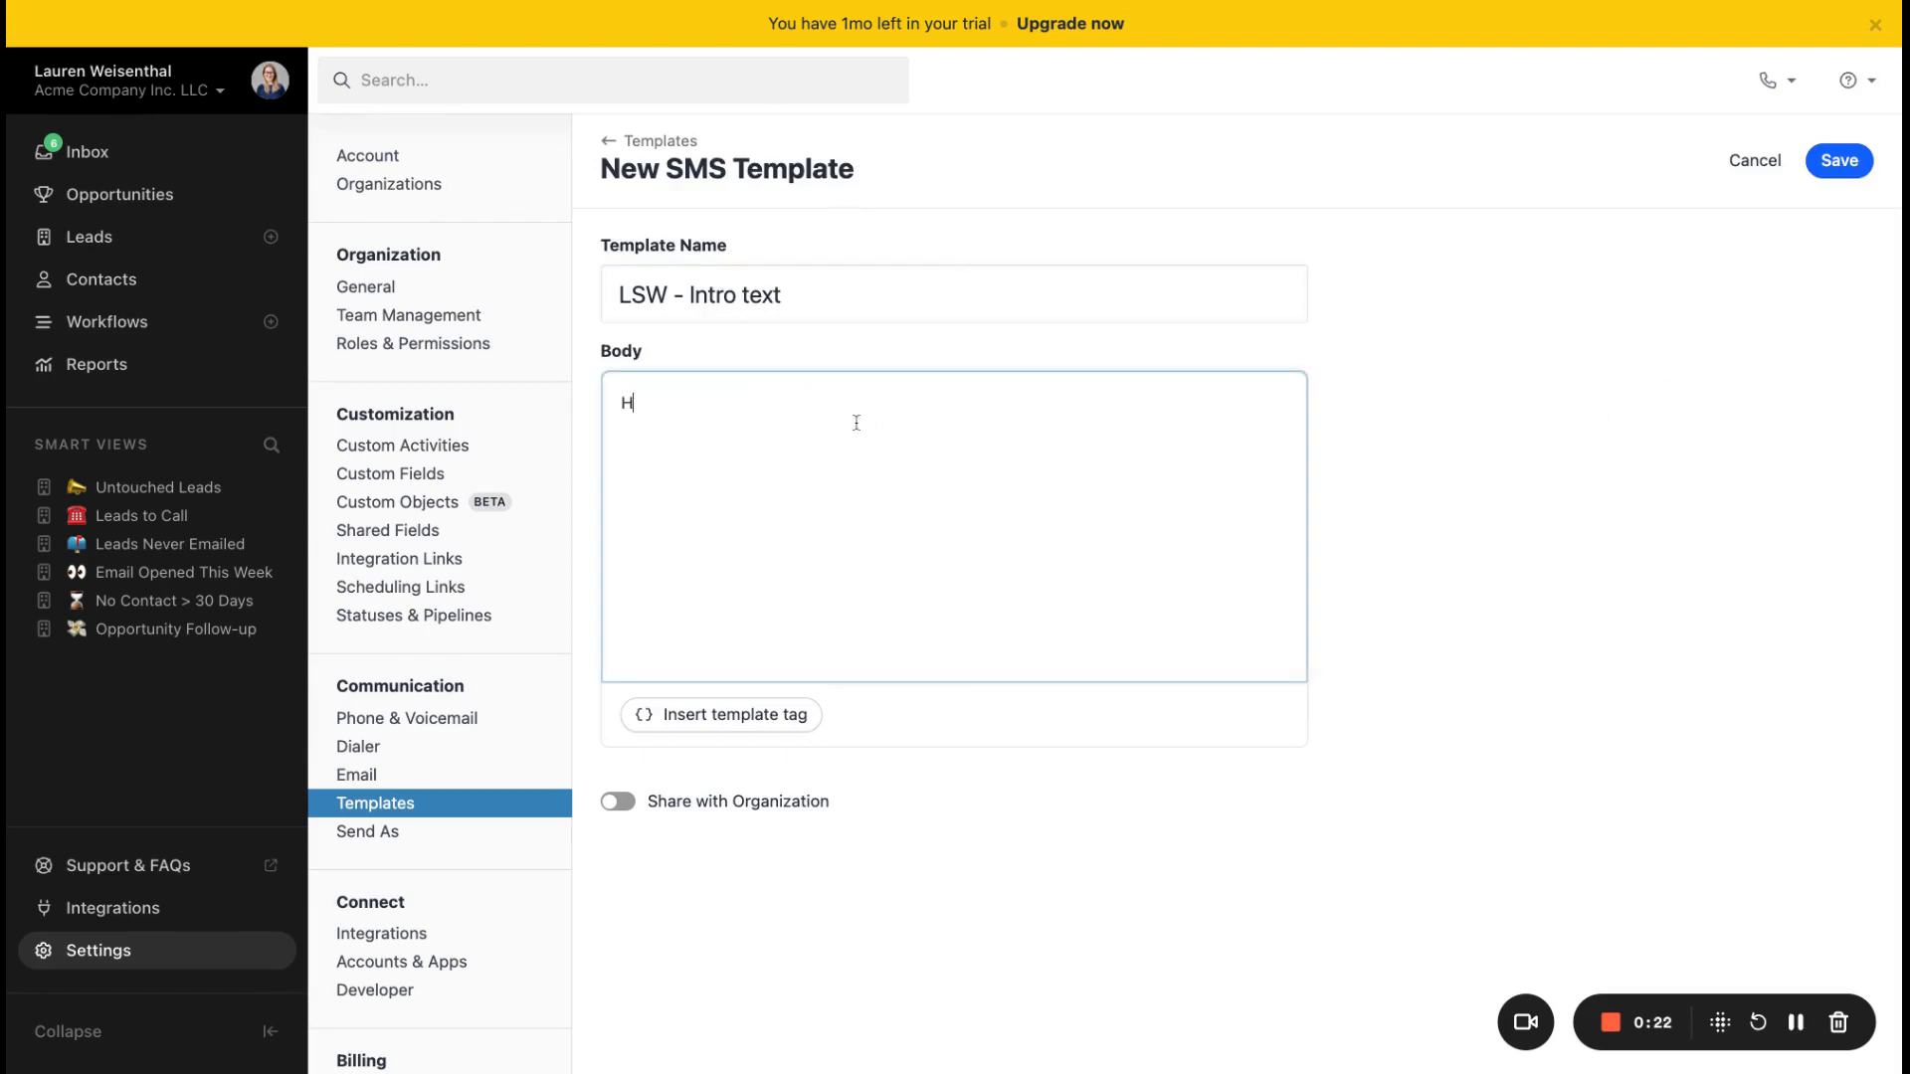
pyautogui.click(665, 732)
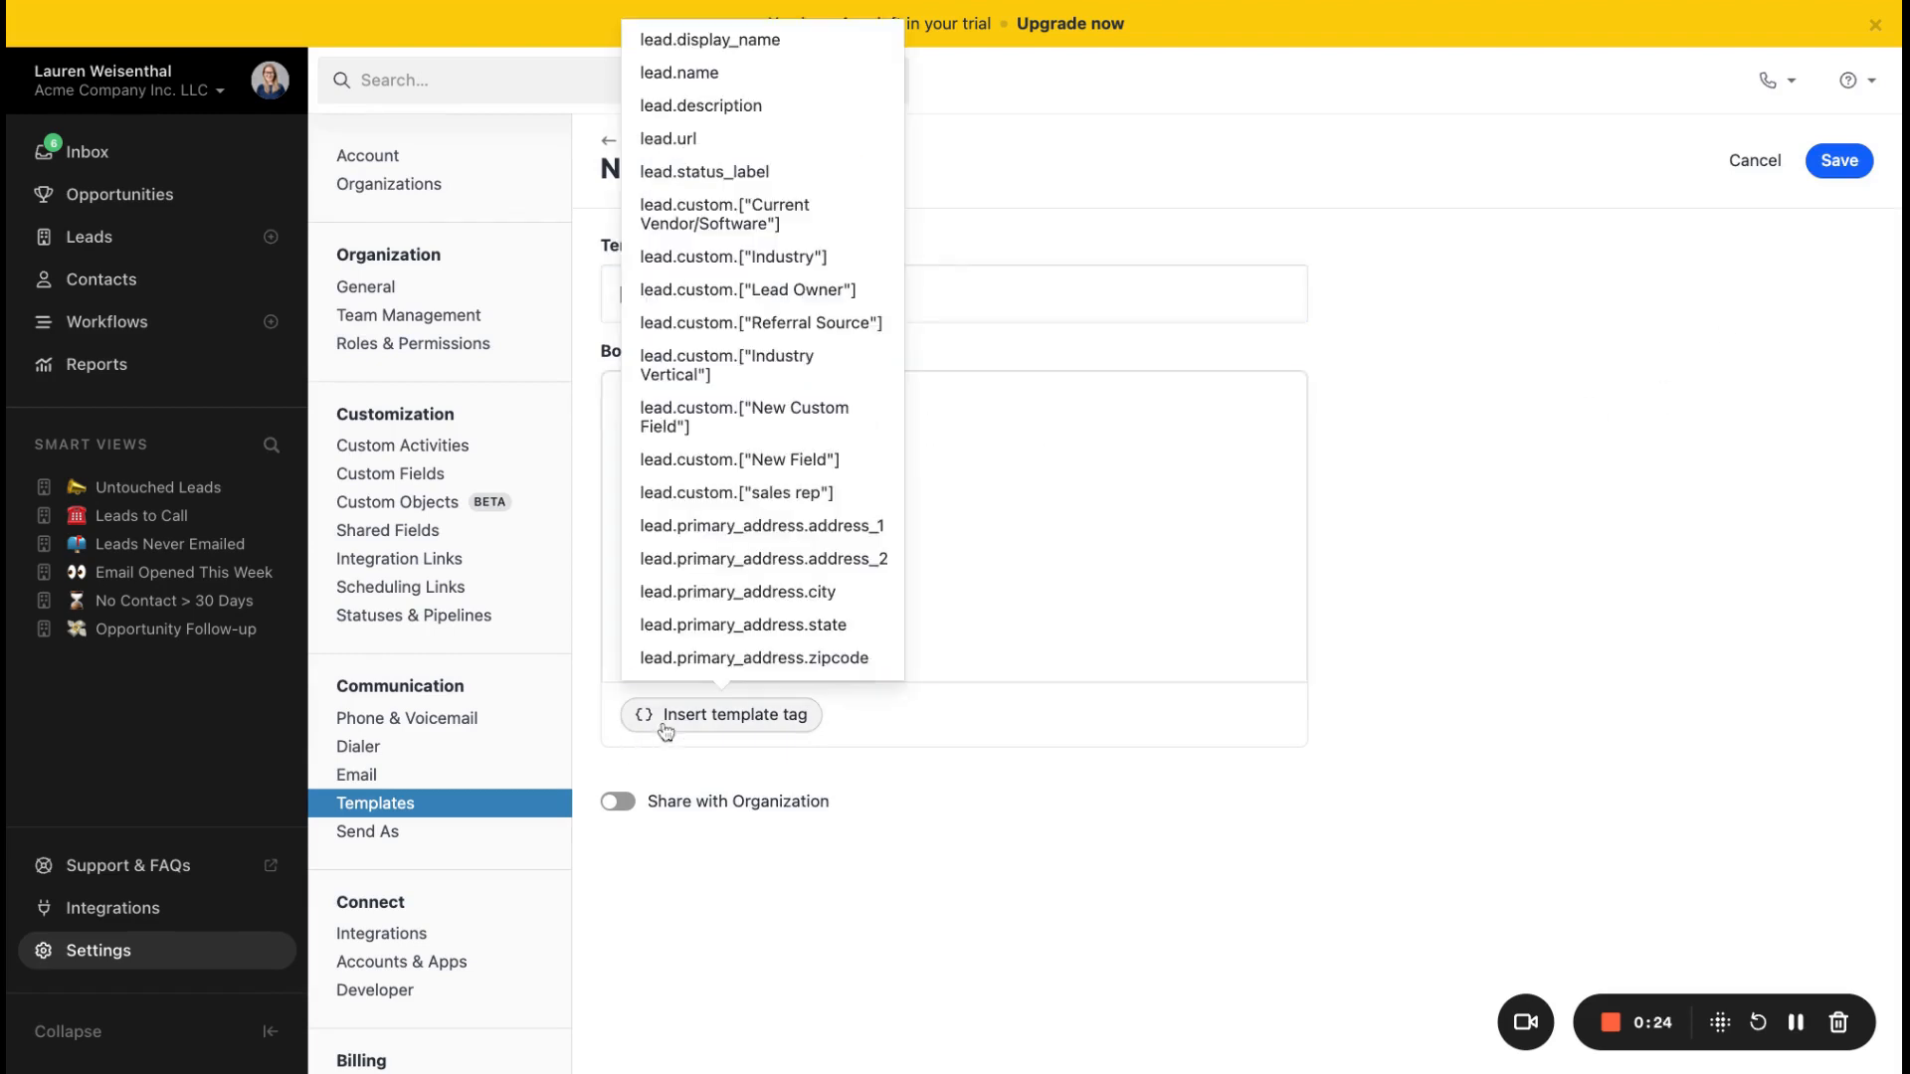
pyautogui.scroll(-3, 696, 595)
pyautogui.scroll(-5, 695, 594)
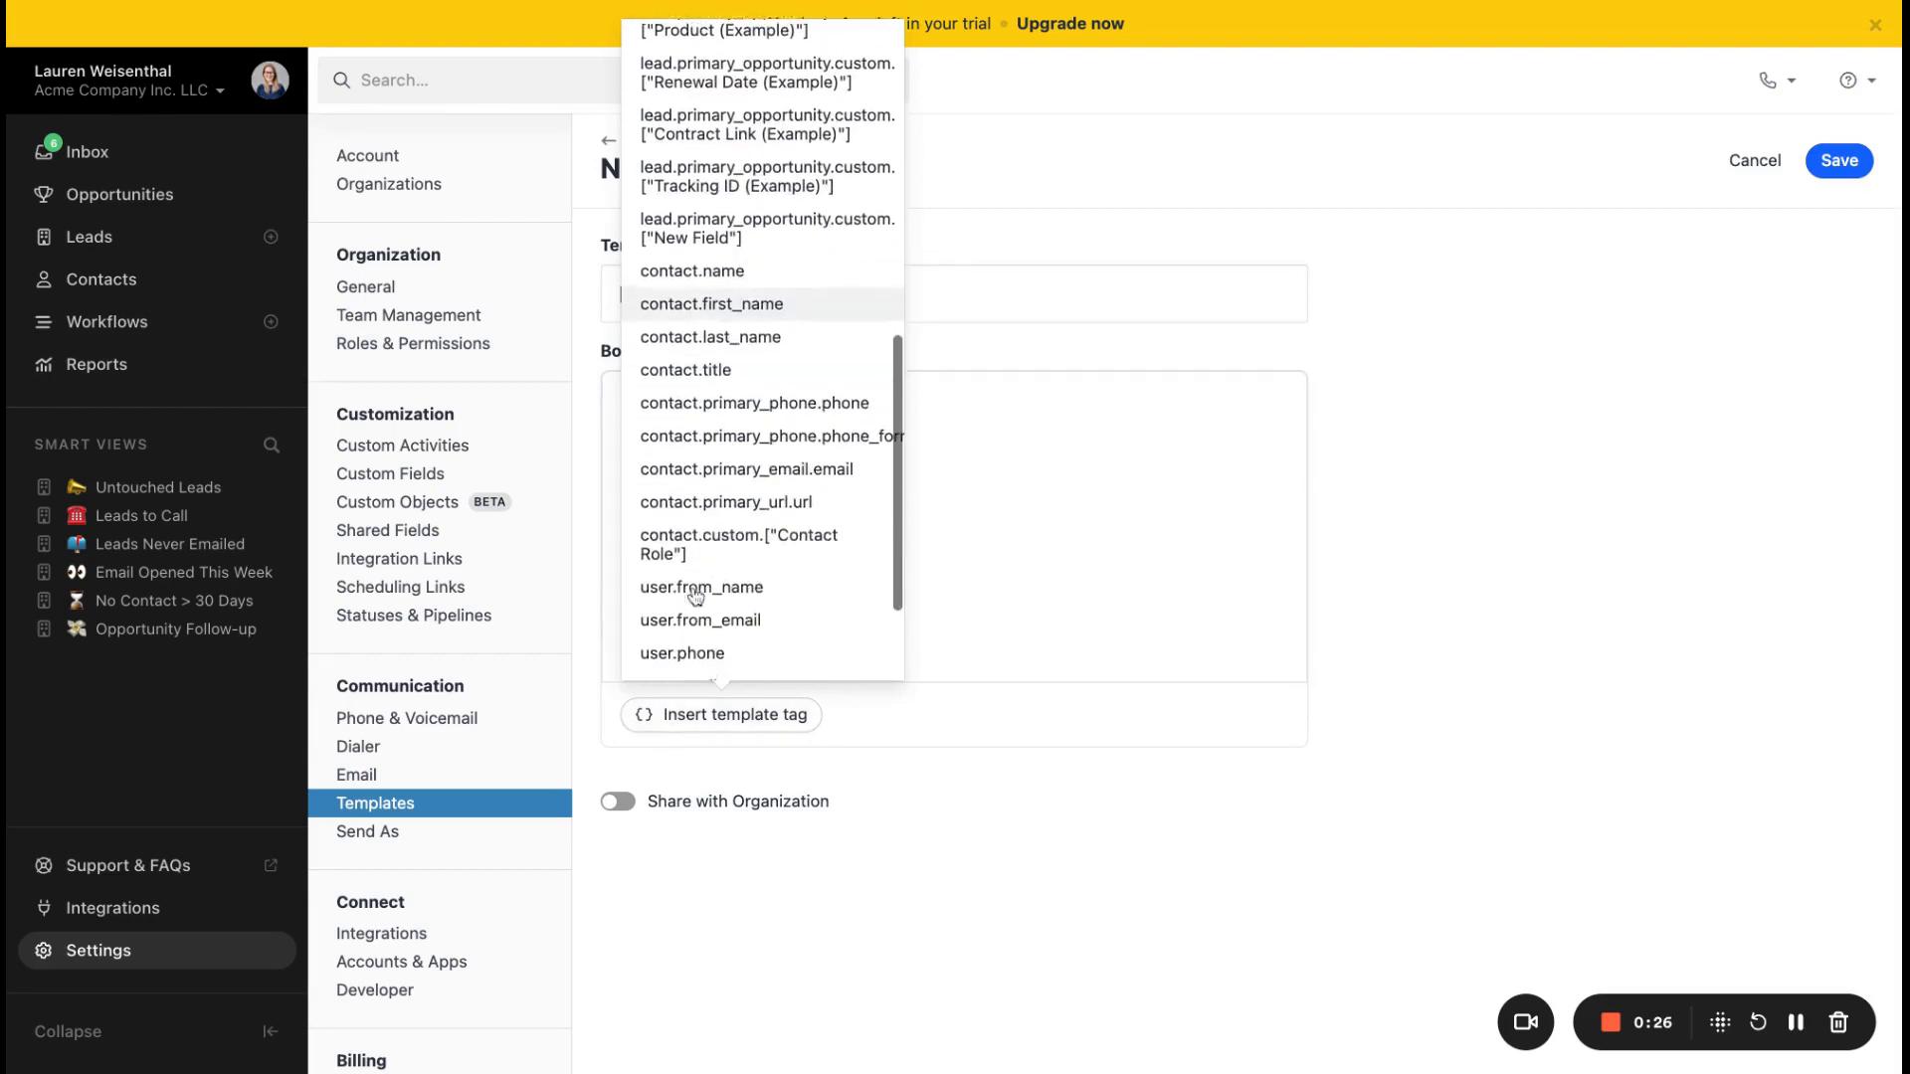
pyautogui.click(715, 299)
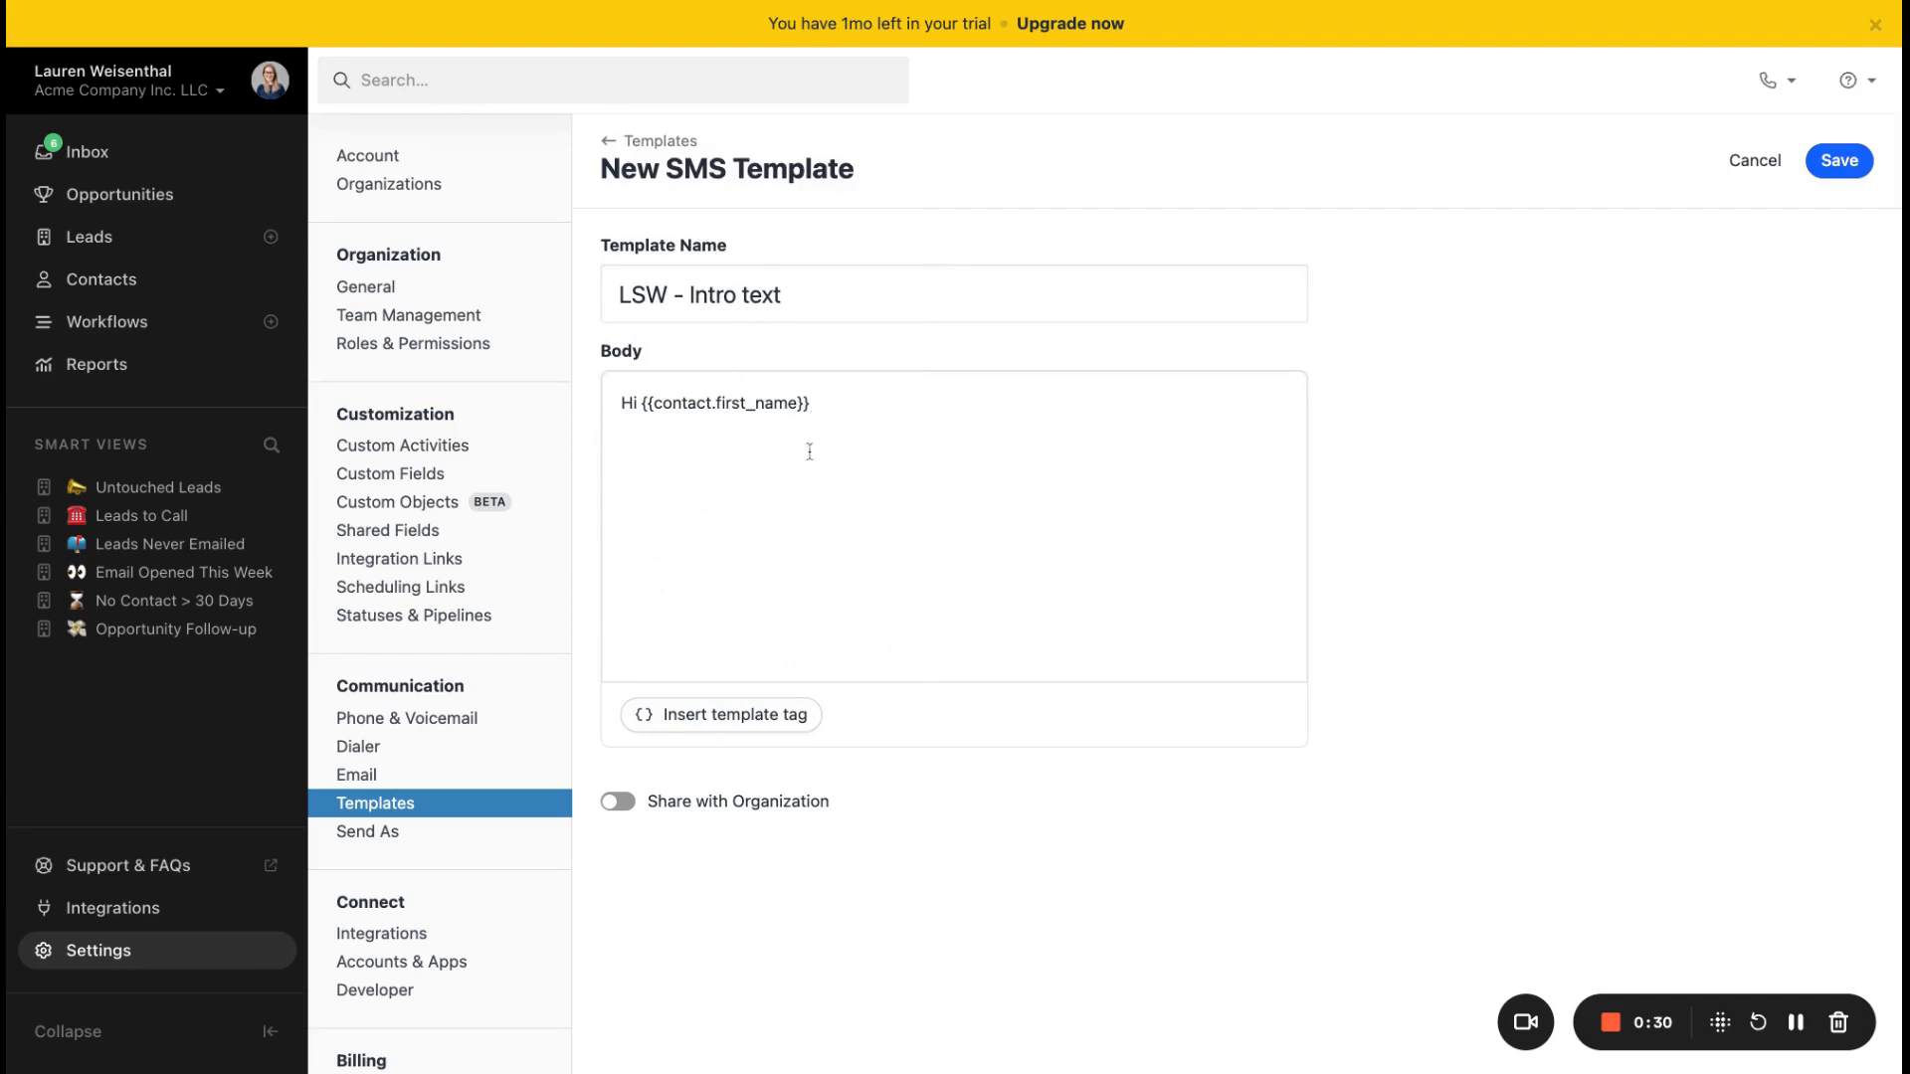
pyautogui.click(820, 404)
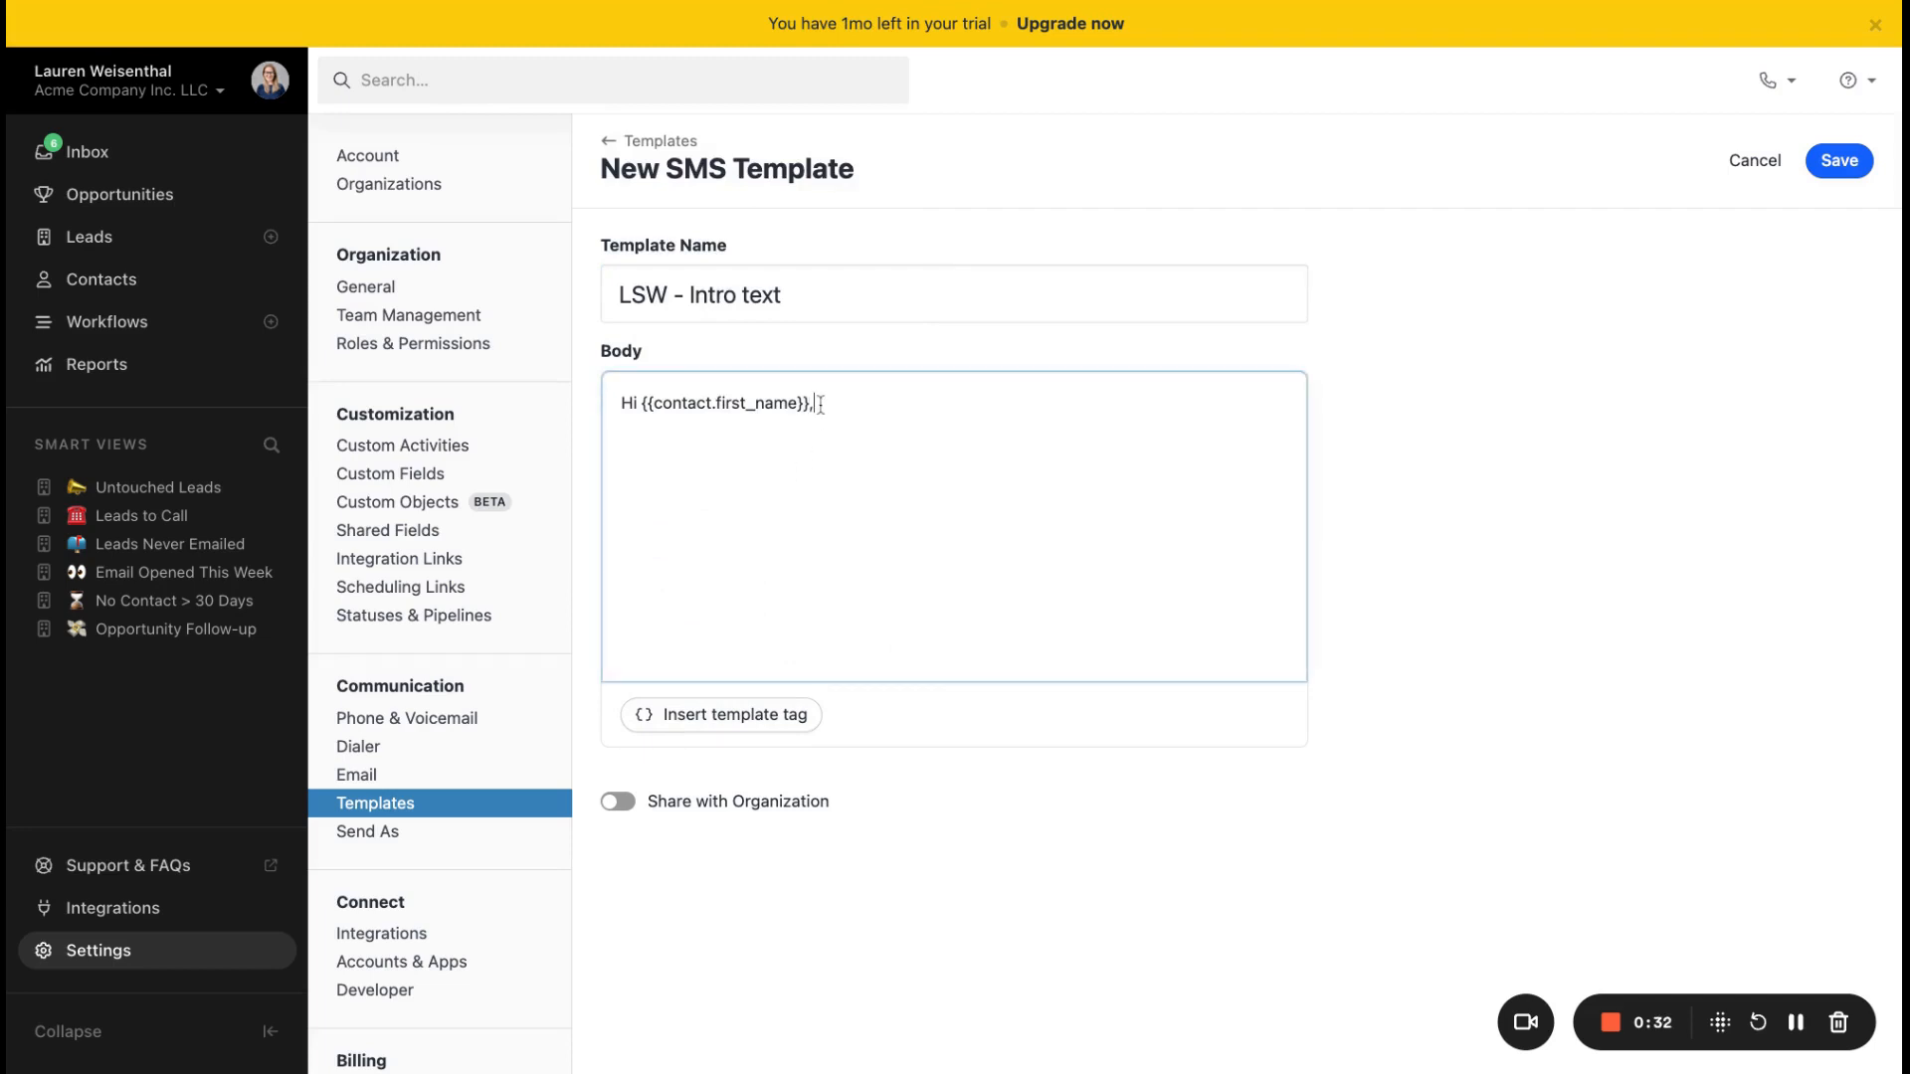
# Step: Add the line "It's great to meet you!" below the SMS greeting and share the template with the organization
pyautogui.press('Return')
pyautogui.write("It's great to meet you!")
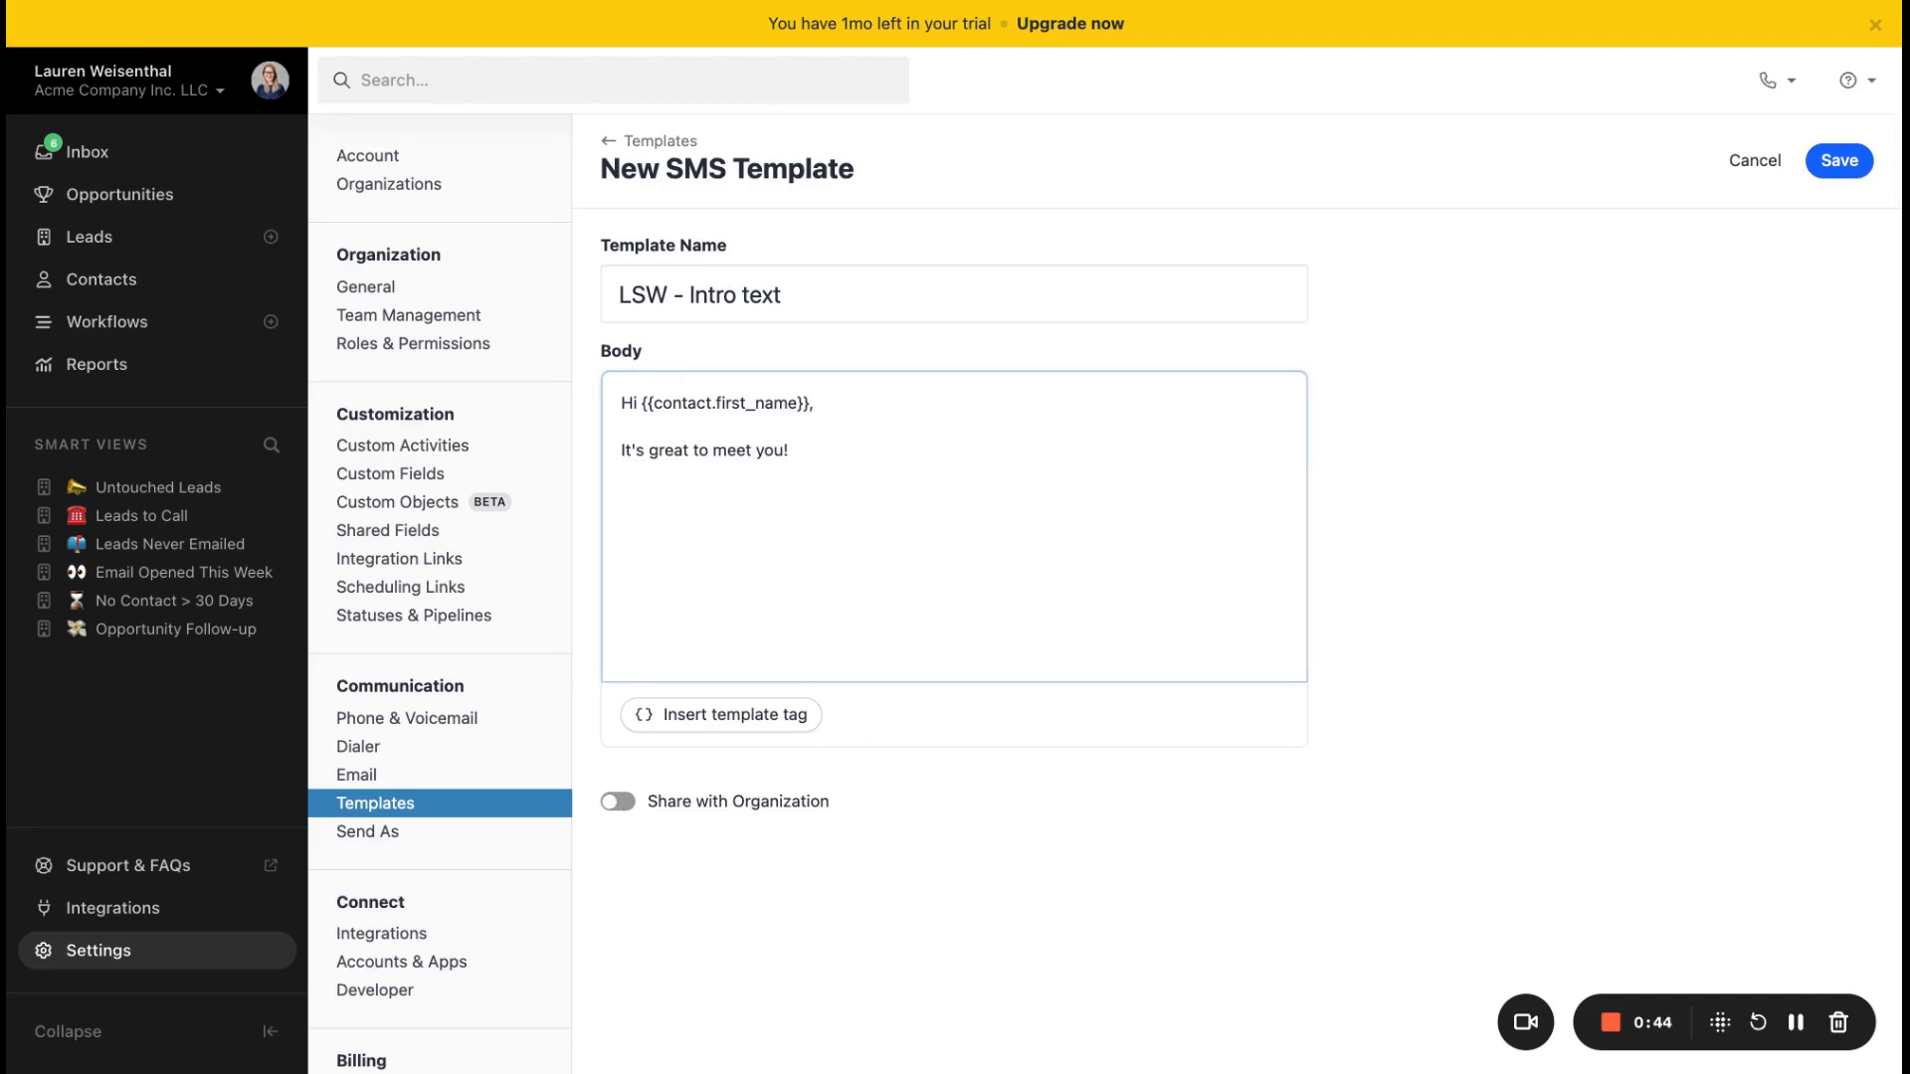
pyautogui.click(618, 802)
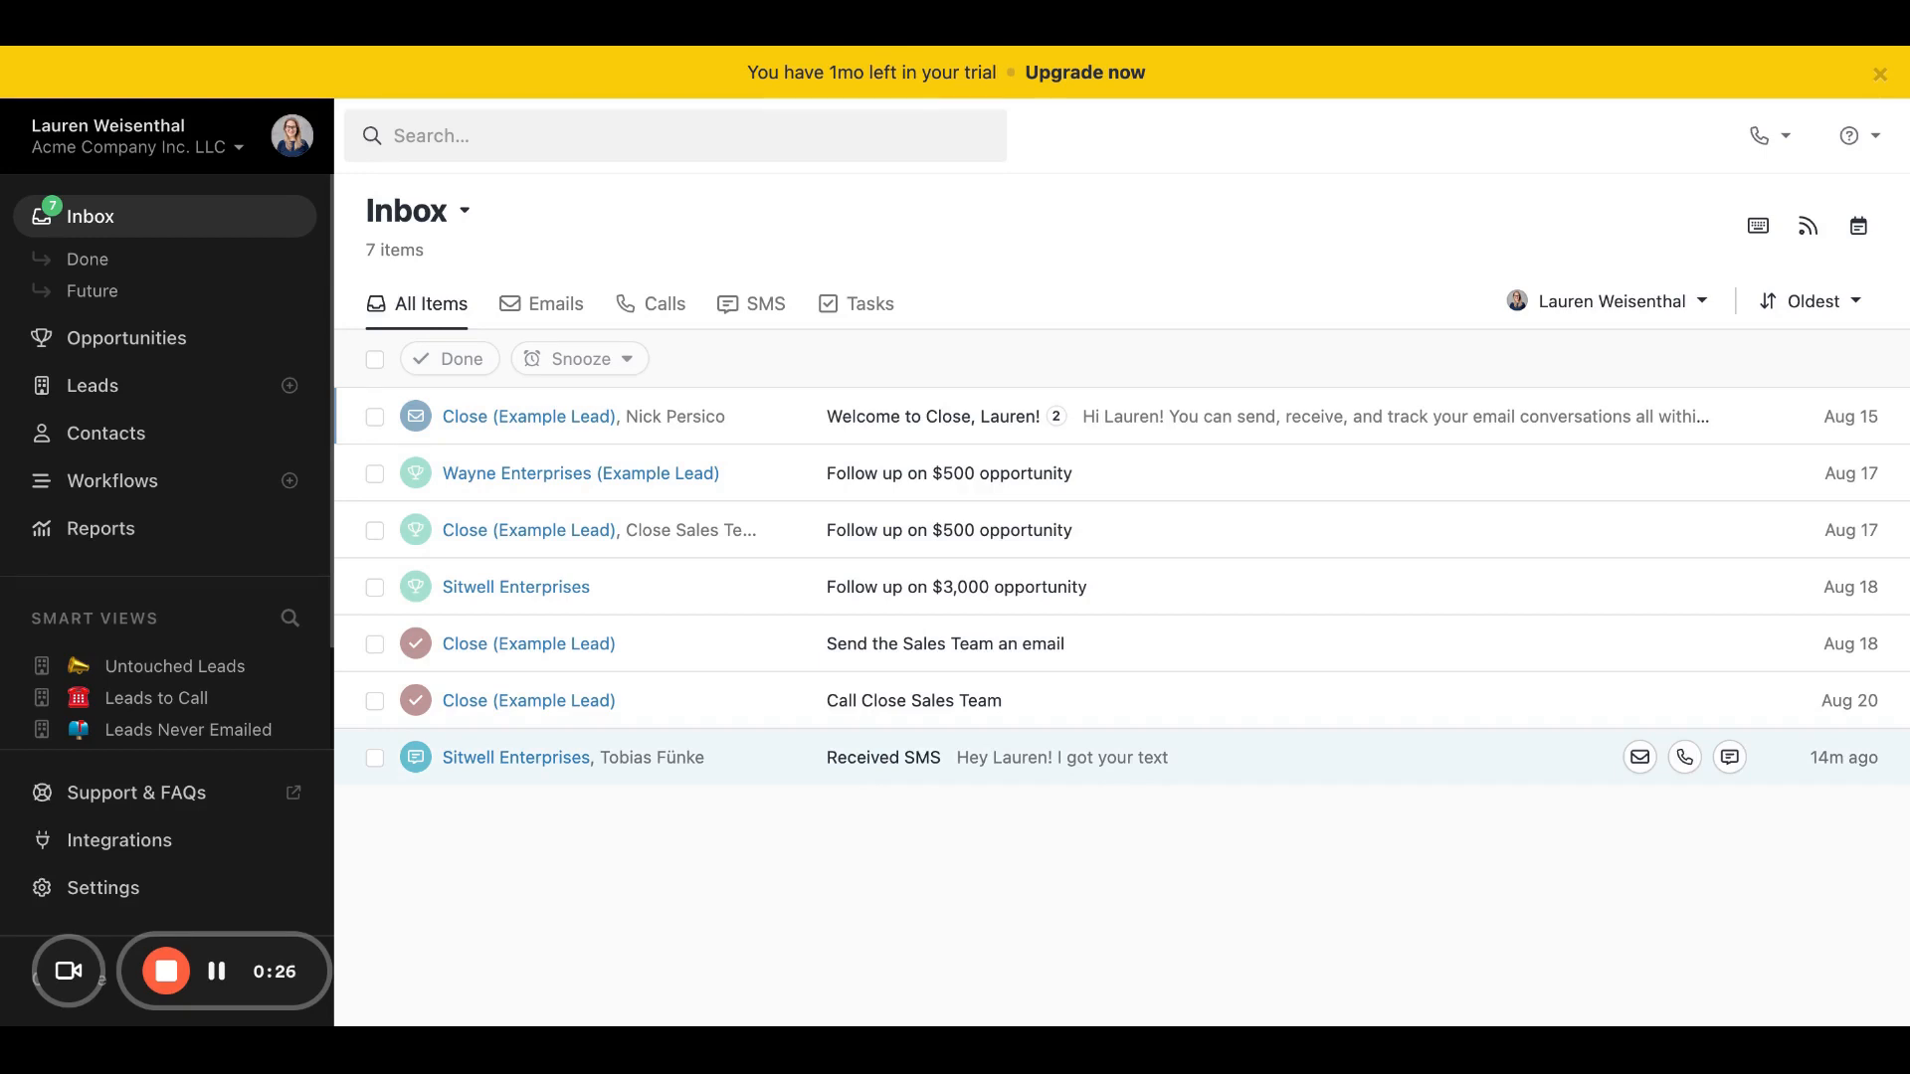
# Step: Open the SMS received from Sitwell Enterprises in the inbox and draft the reply "Thanks!"
pyautogui.click(865, 766)
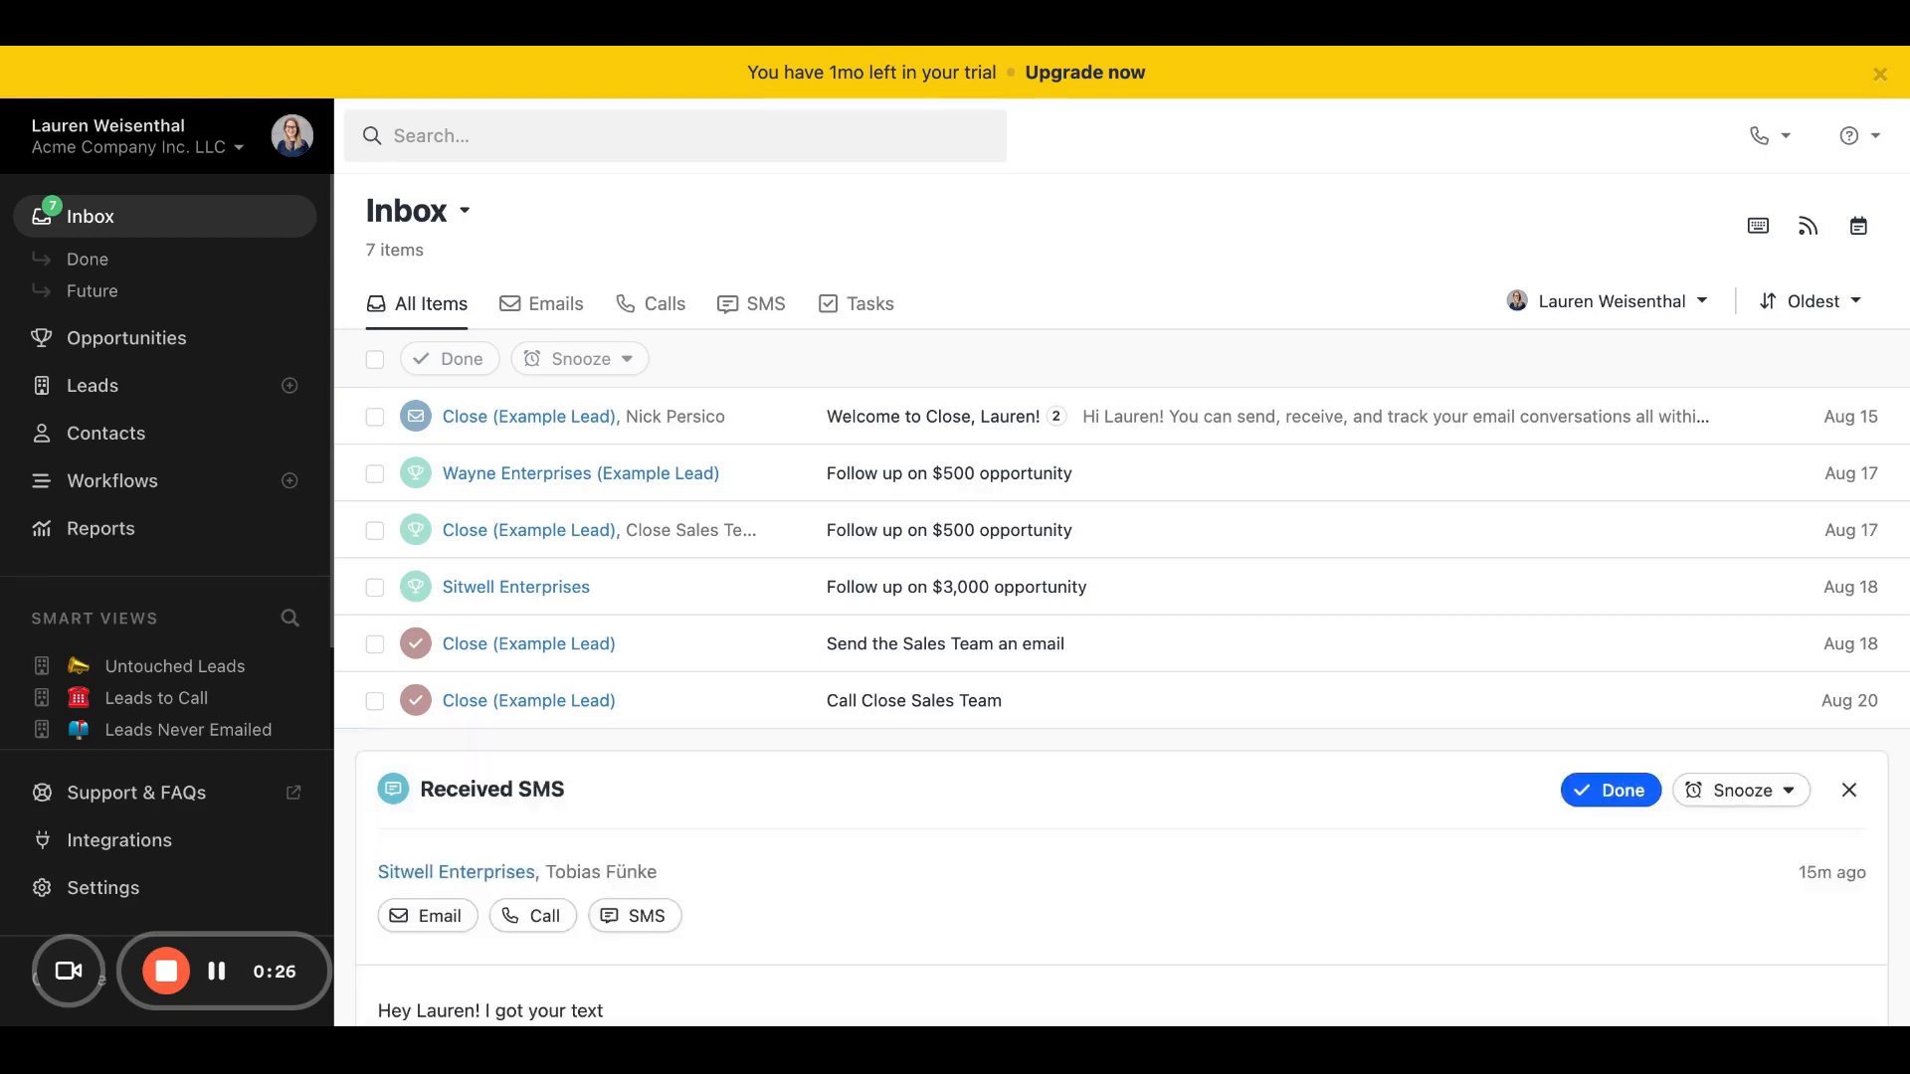
pyautogui.click(767, 893)
pyautogui.write('Thanks!')
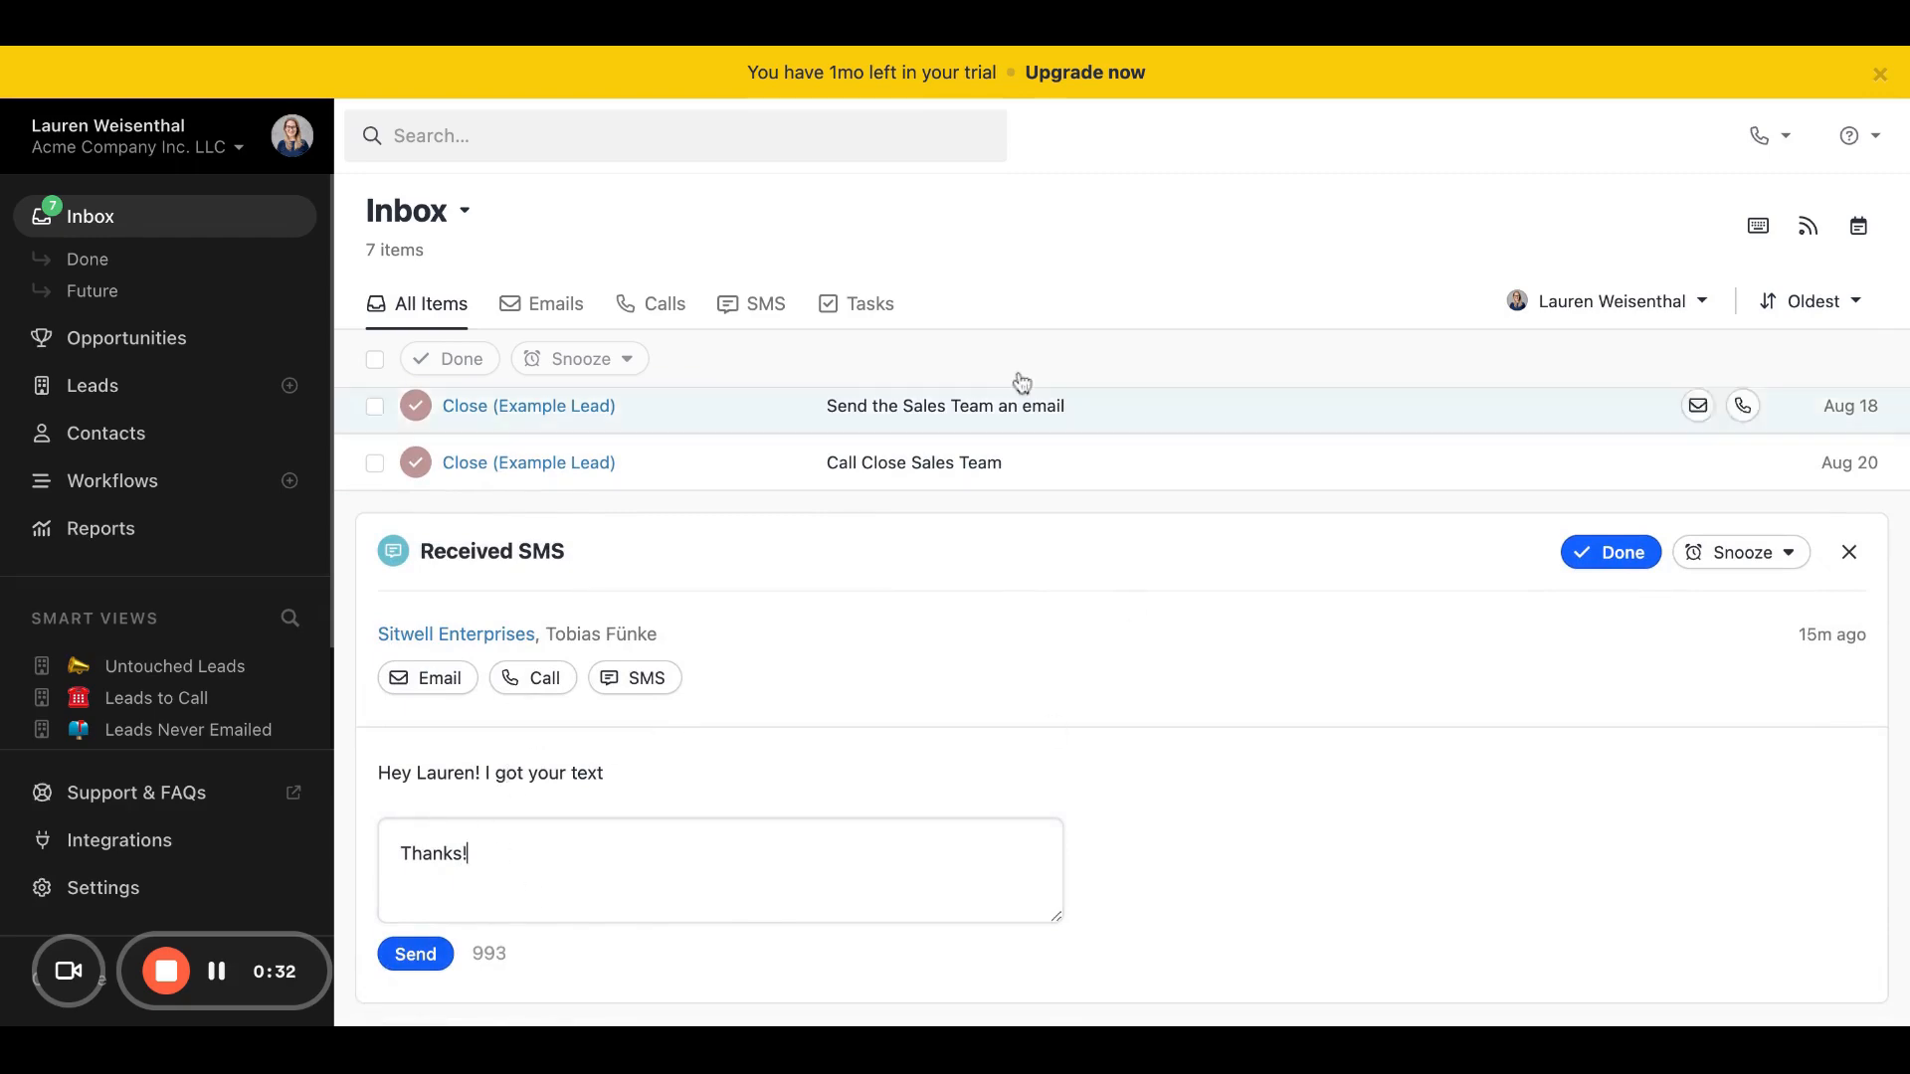
# Step: Draft a reply to the Close (Example Lead) welcome email in the inbox using the template "Email 2 - Follow-up #1"
pyautogui.scroll(3, 1022, 382)
pyautogui.click(792, 413)
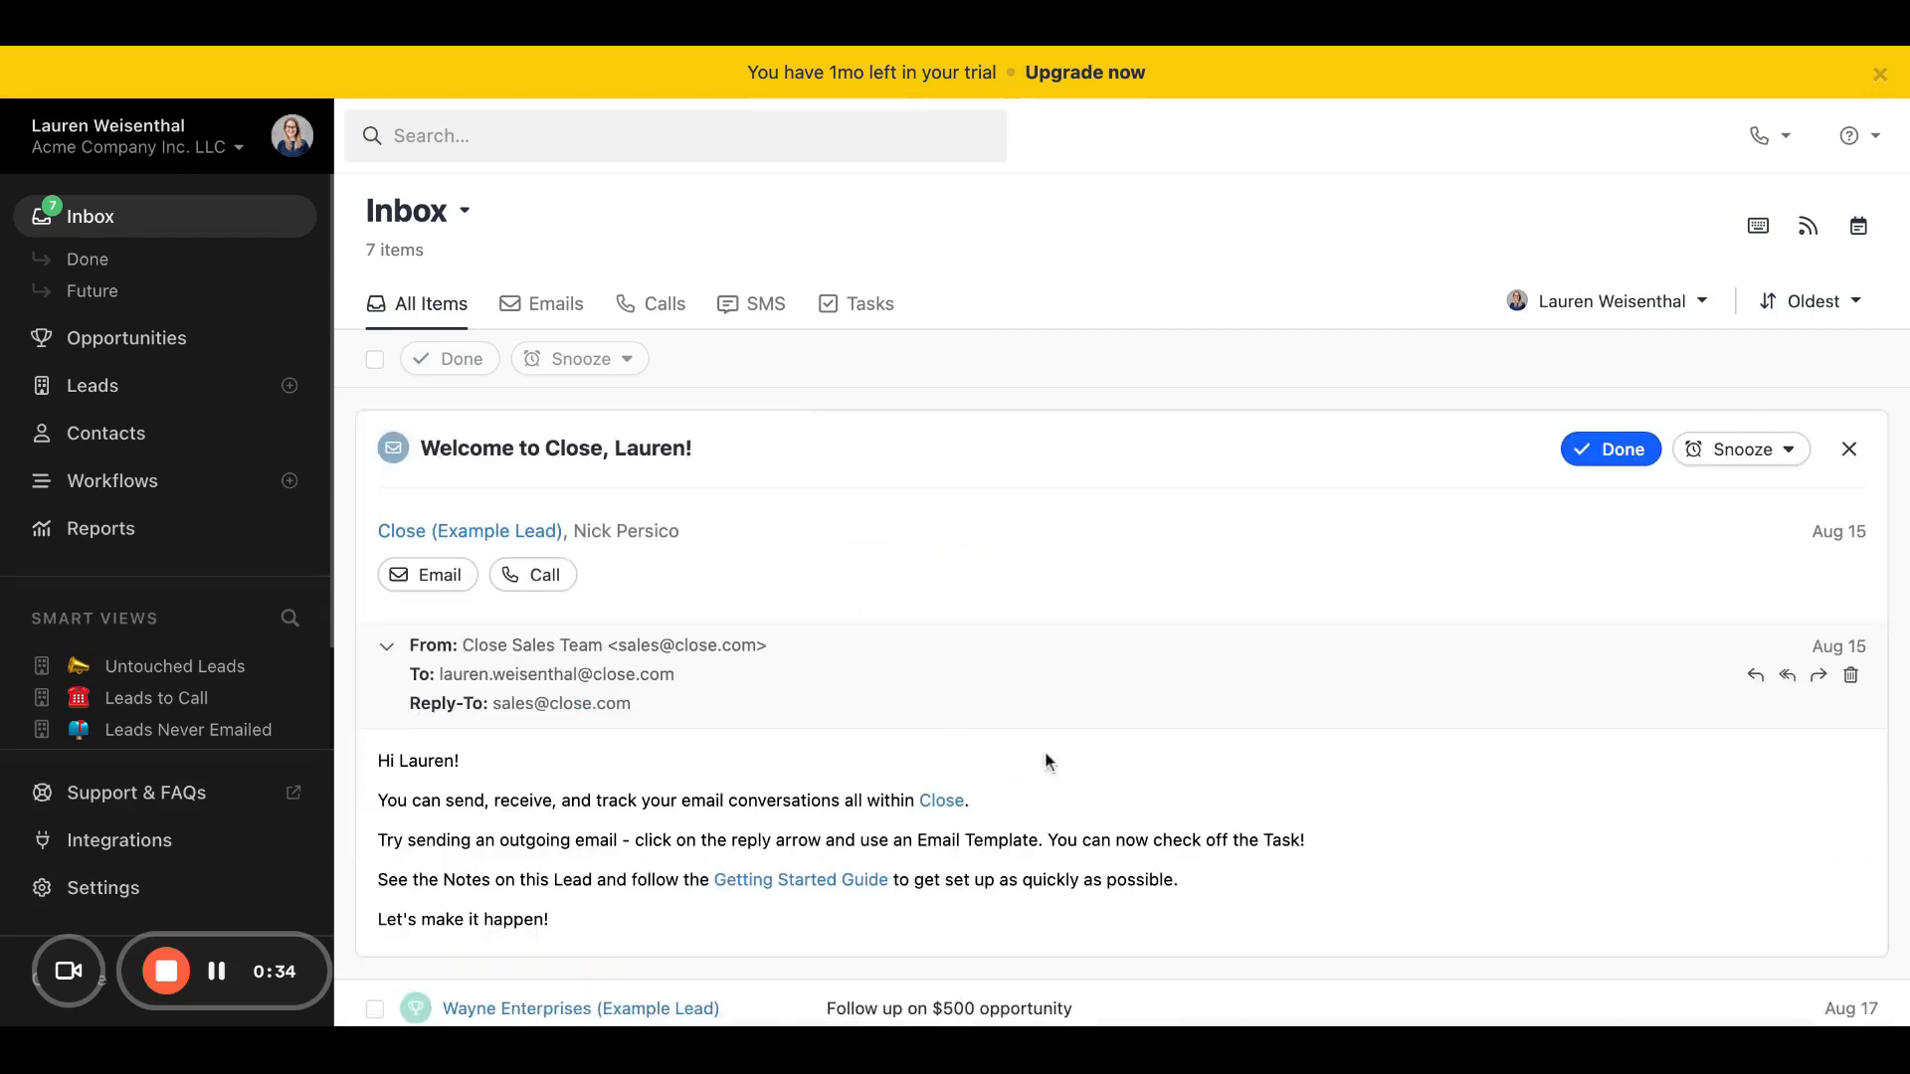
pyautogui.scroll(-1, 1044, 762)
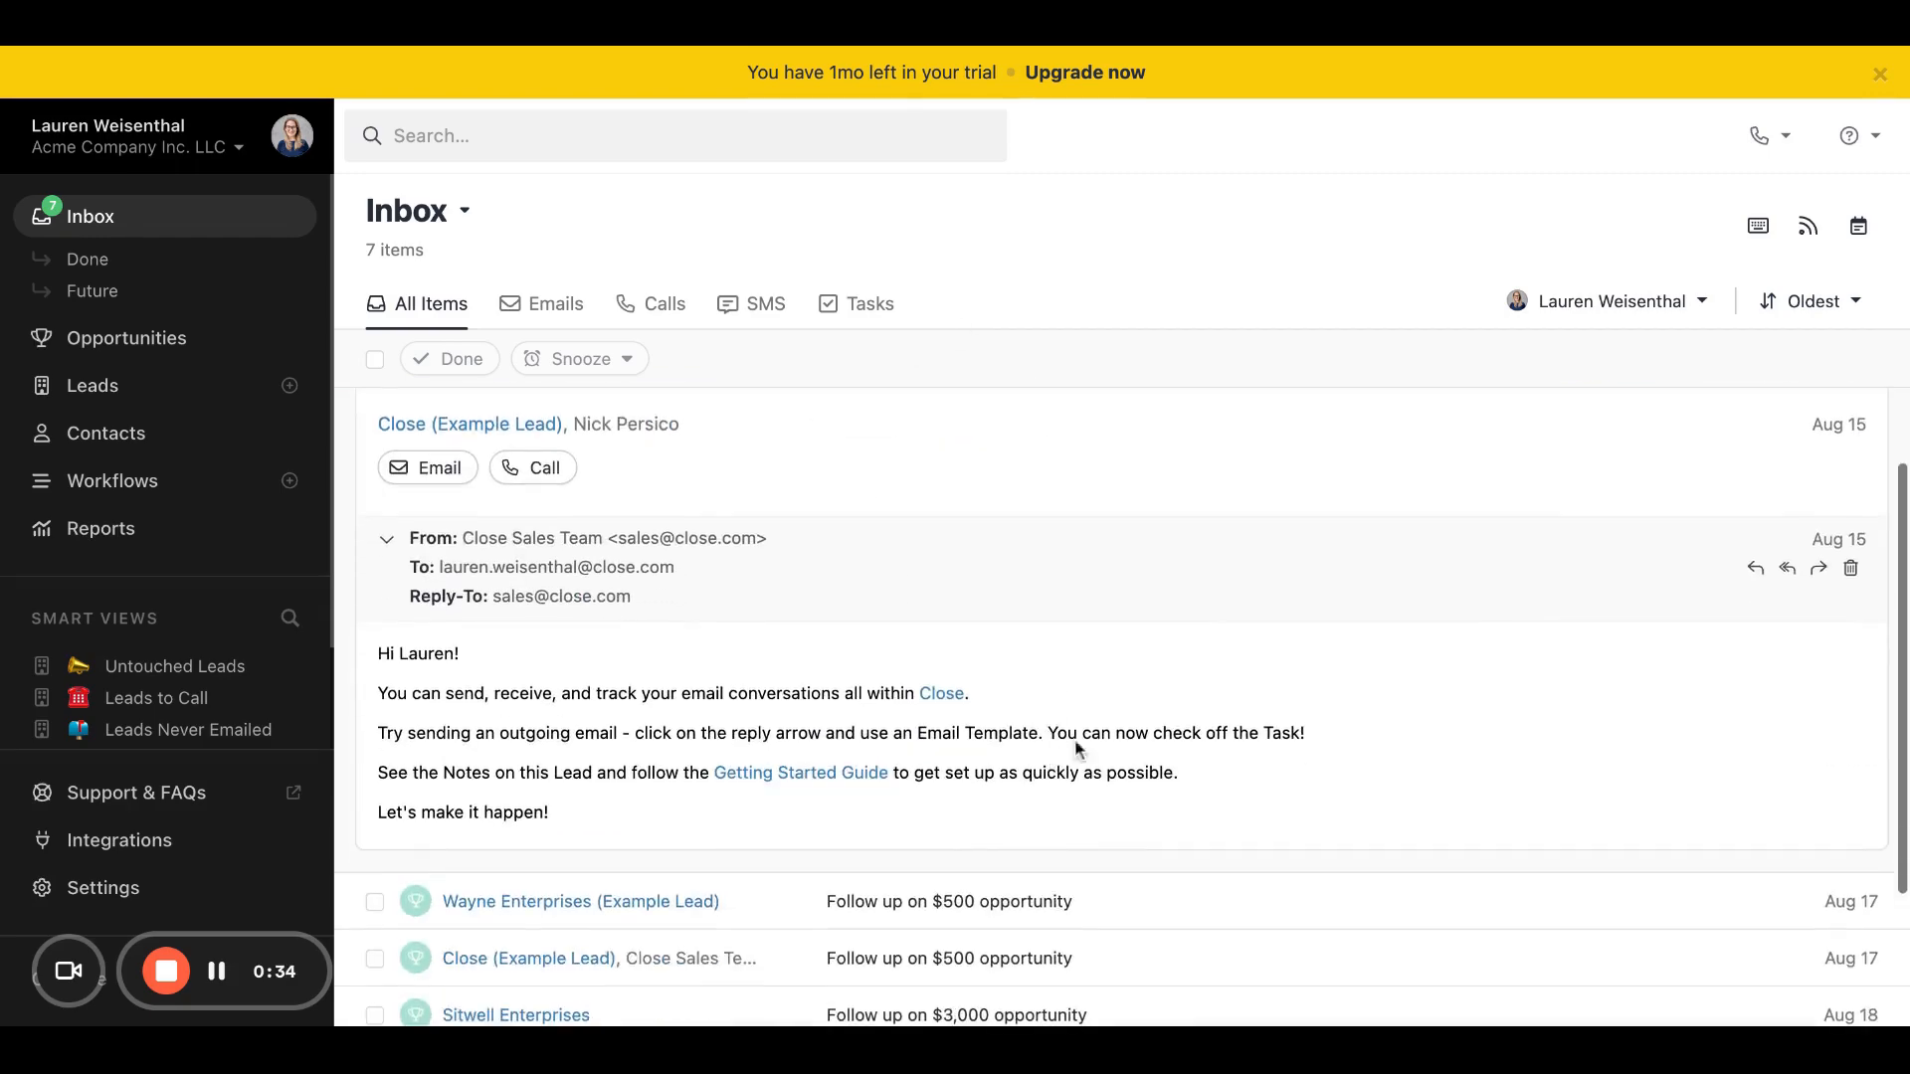
pyautogui.click(1757, 572)
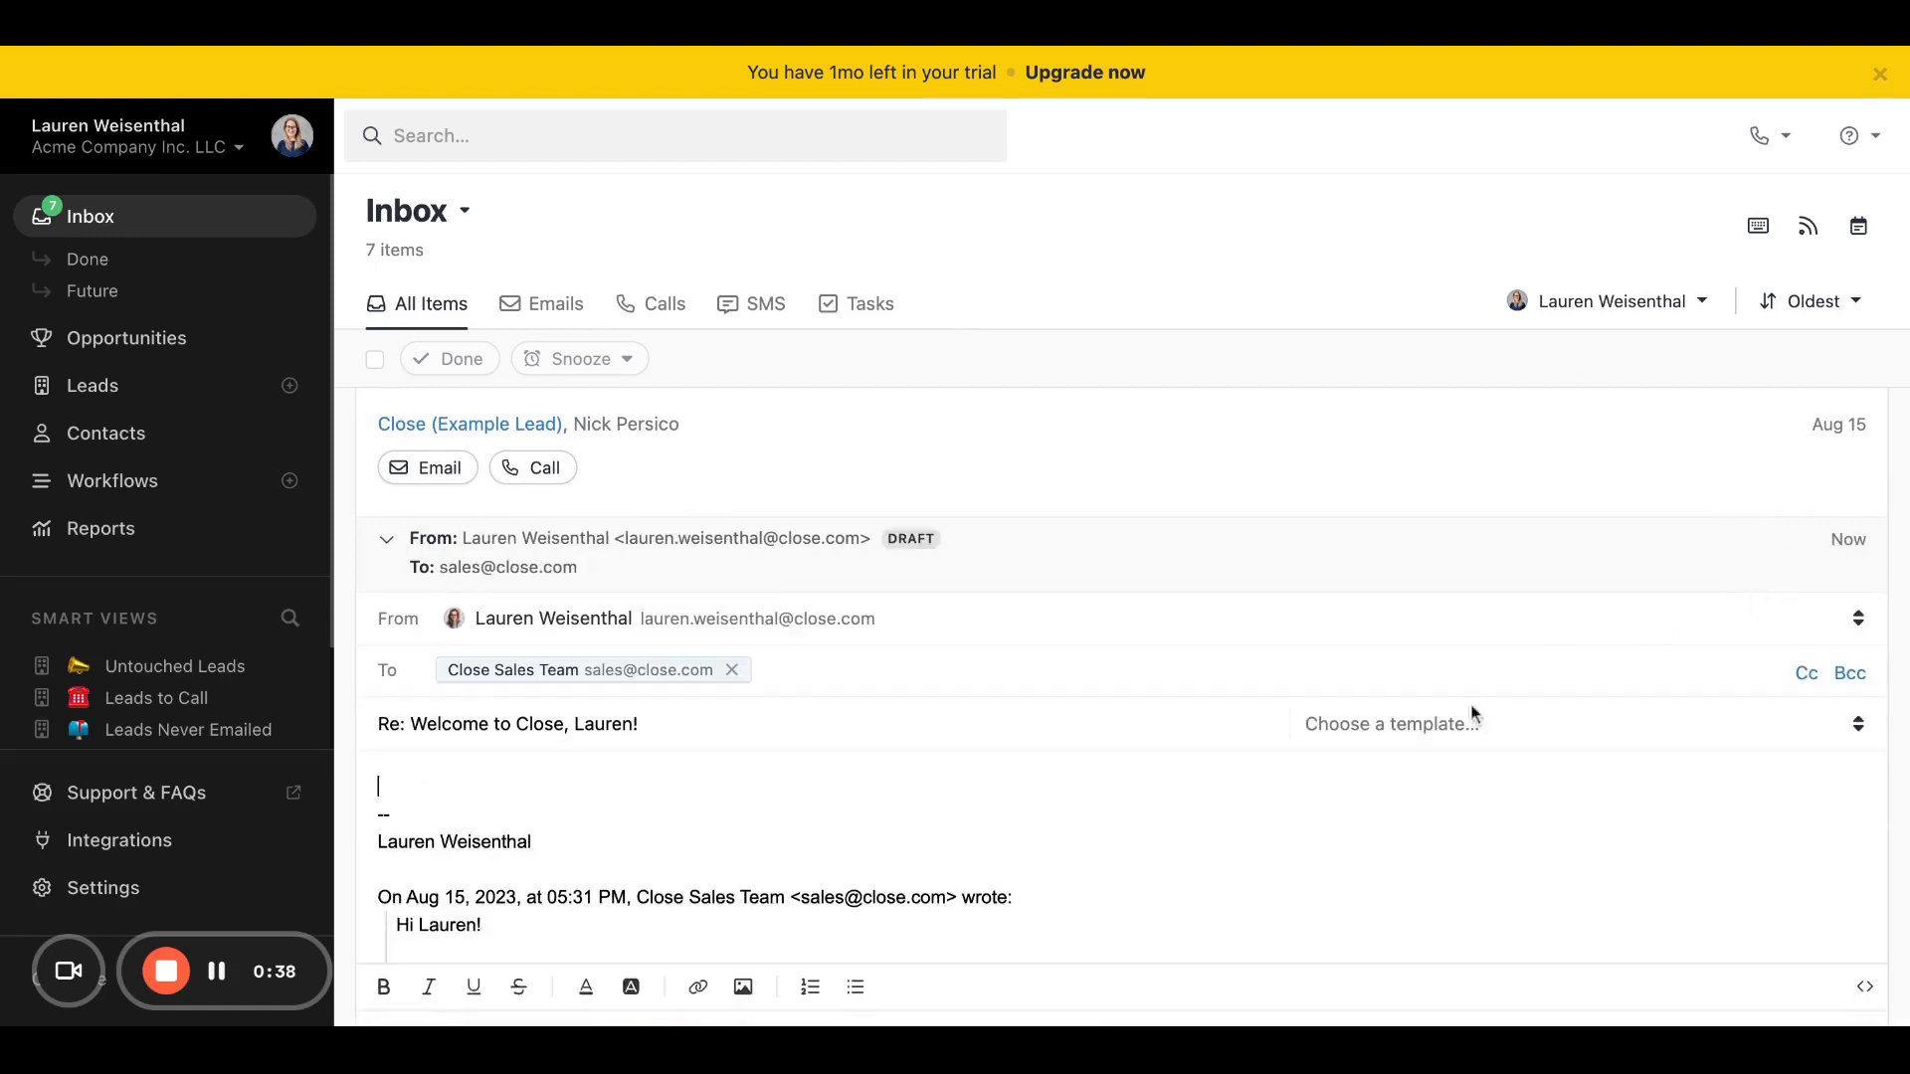
pyautogui.click(1542, 569)
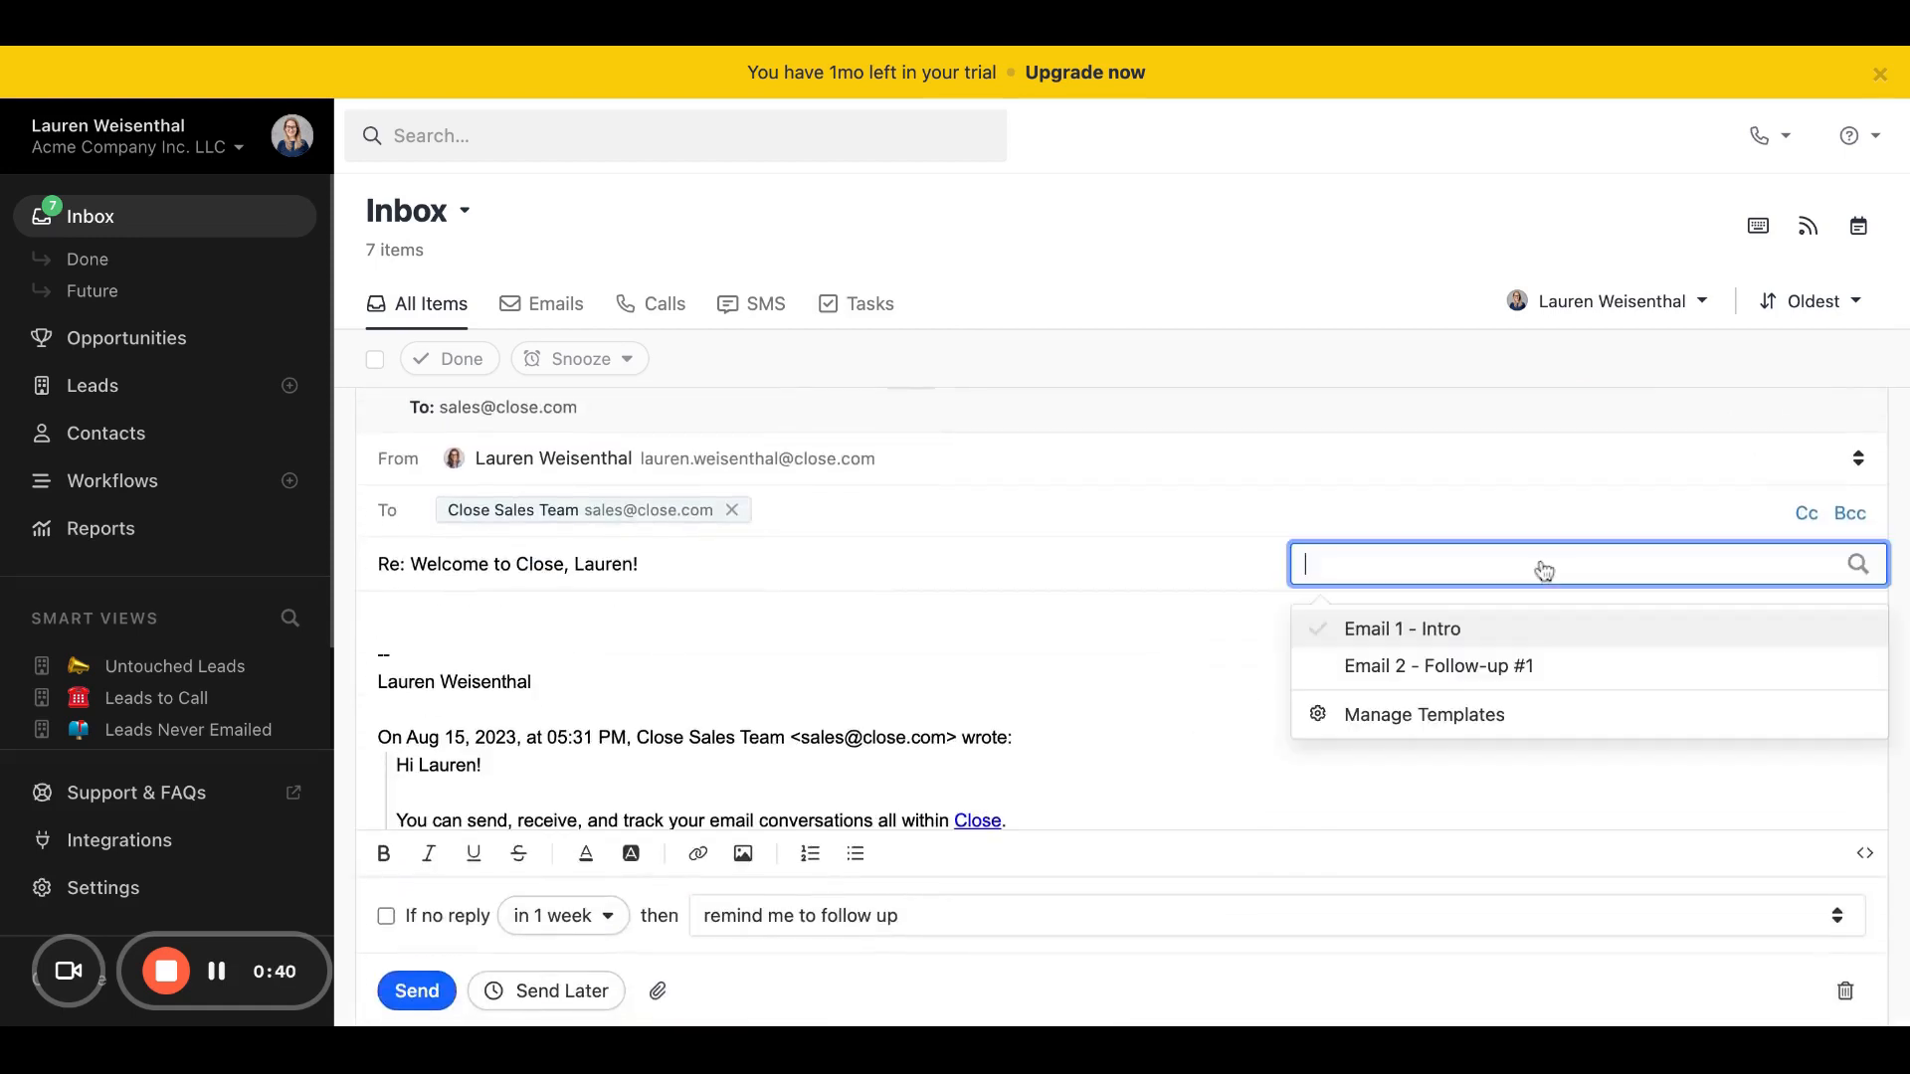
pyautogui.click(1506, 665)
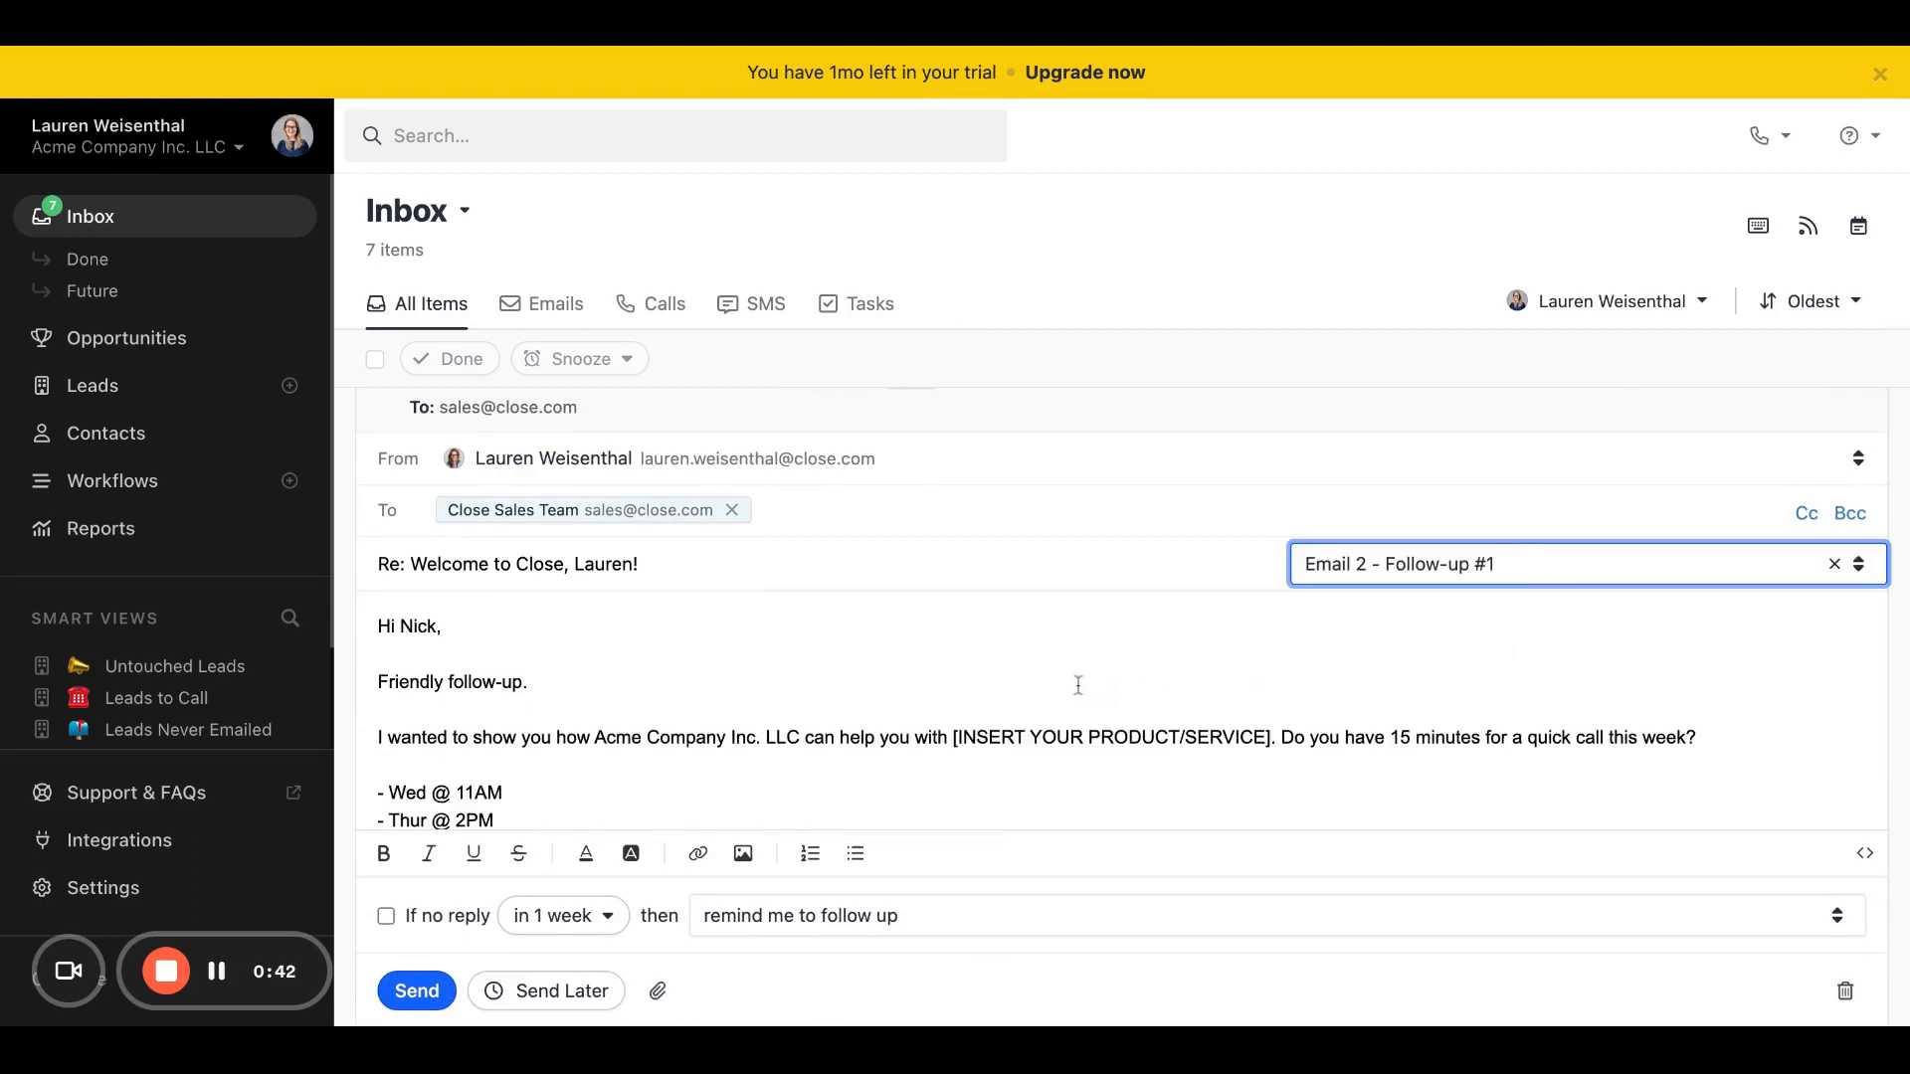
pyautogui.scroll(-5, 1079, 685)
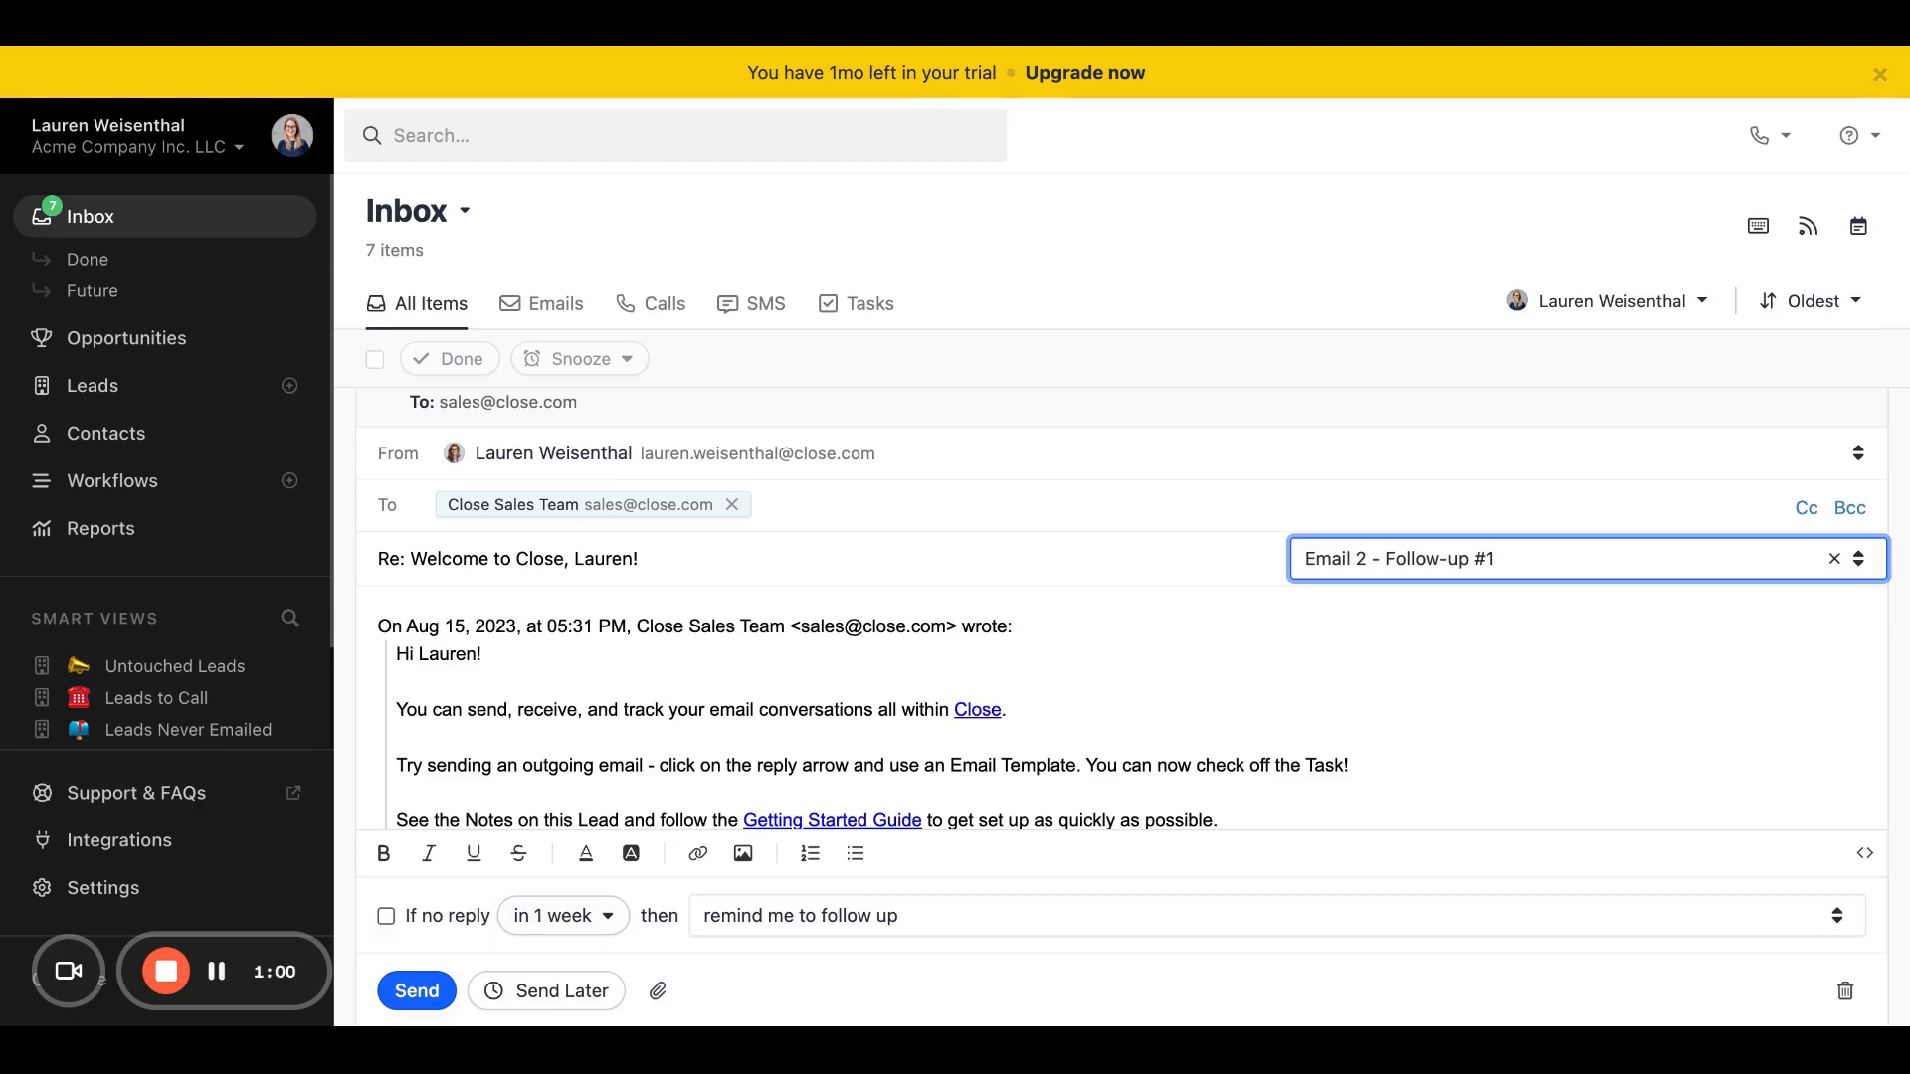
# Step: Enable the no-reply follow-up on the email draft with the date 10/31/2023 and the action "remind me to follow up"
pyautogui.click(386, 916)
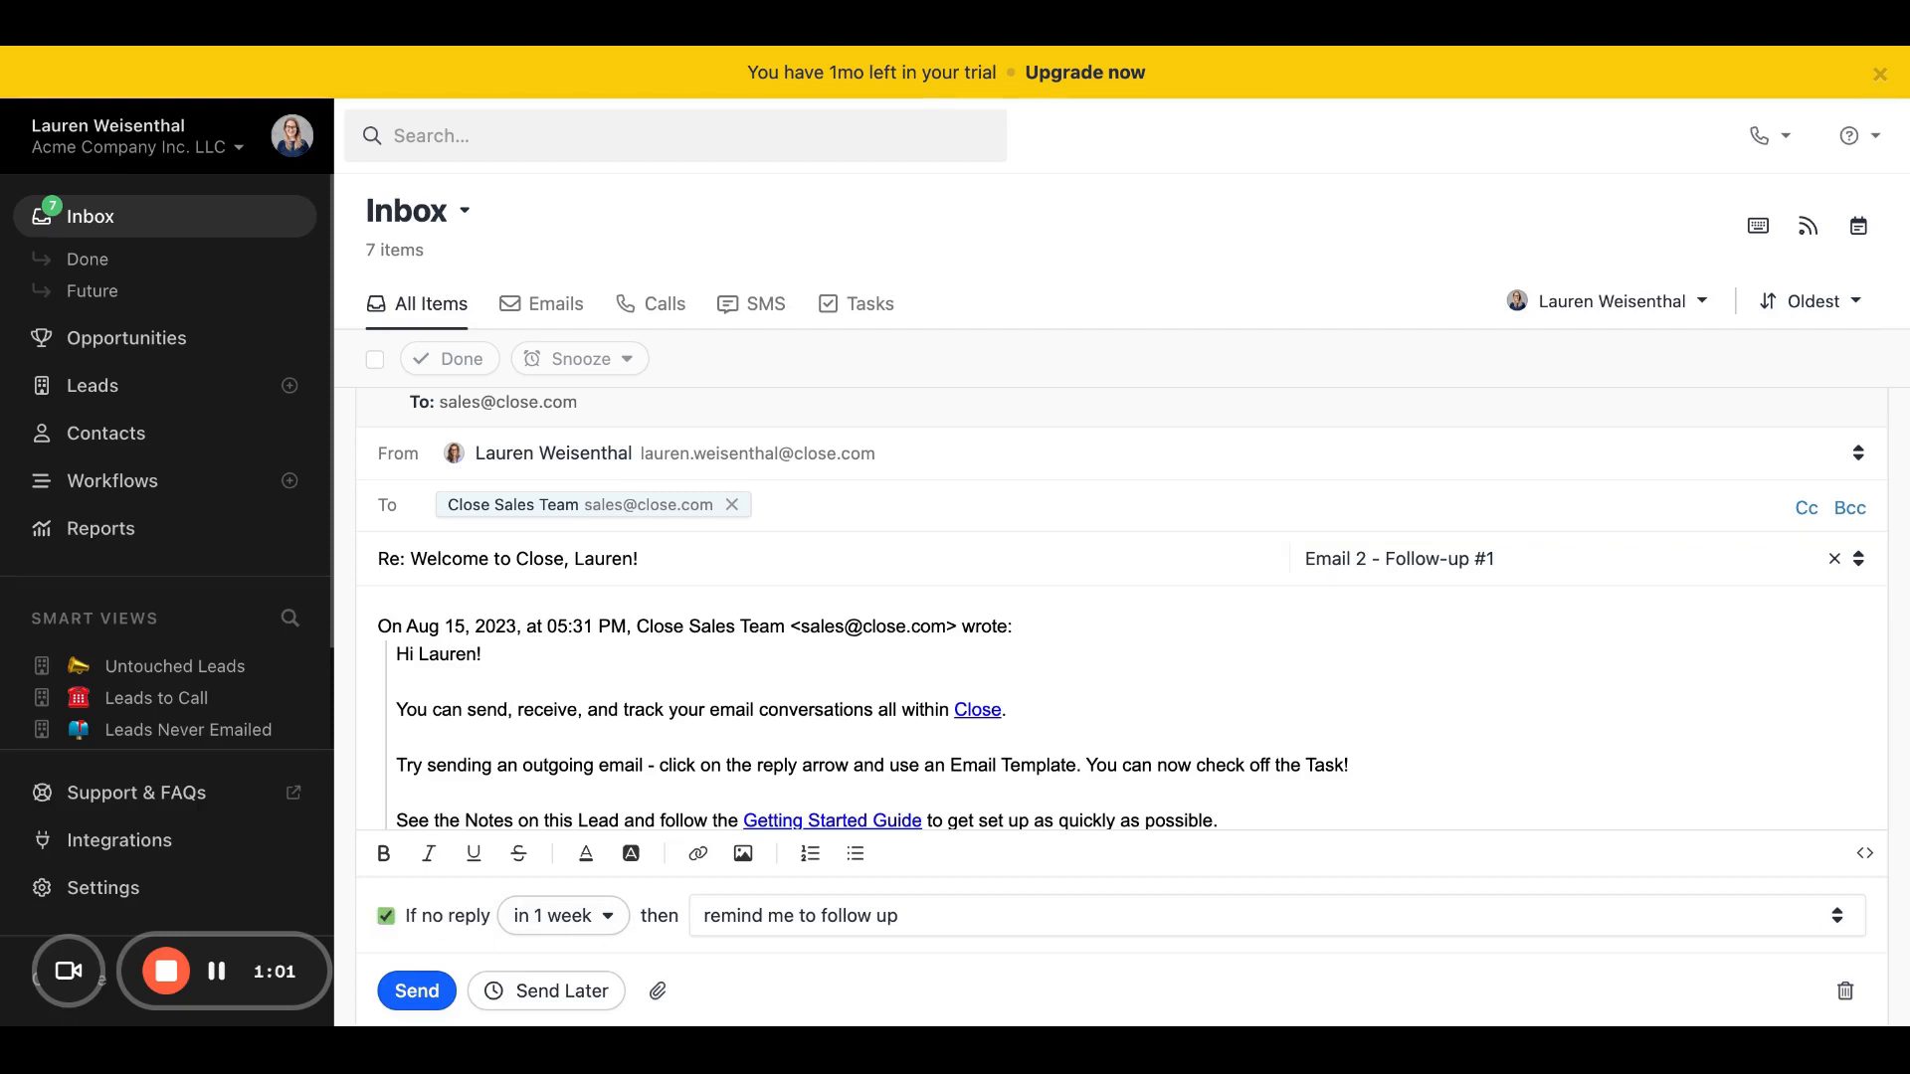
pyautogui.click(602, 930)
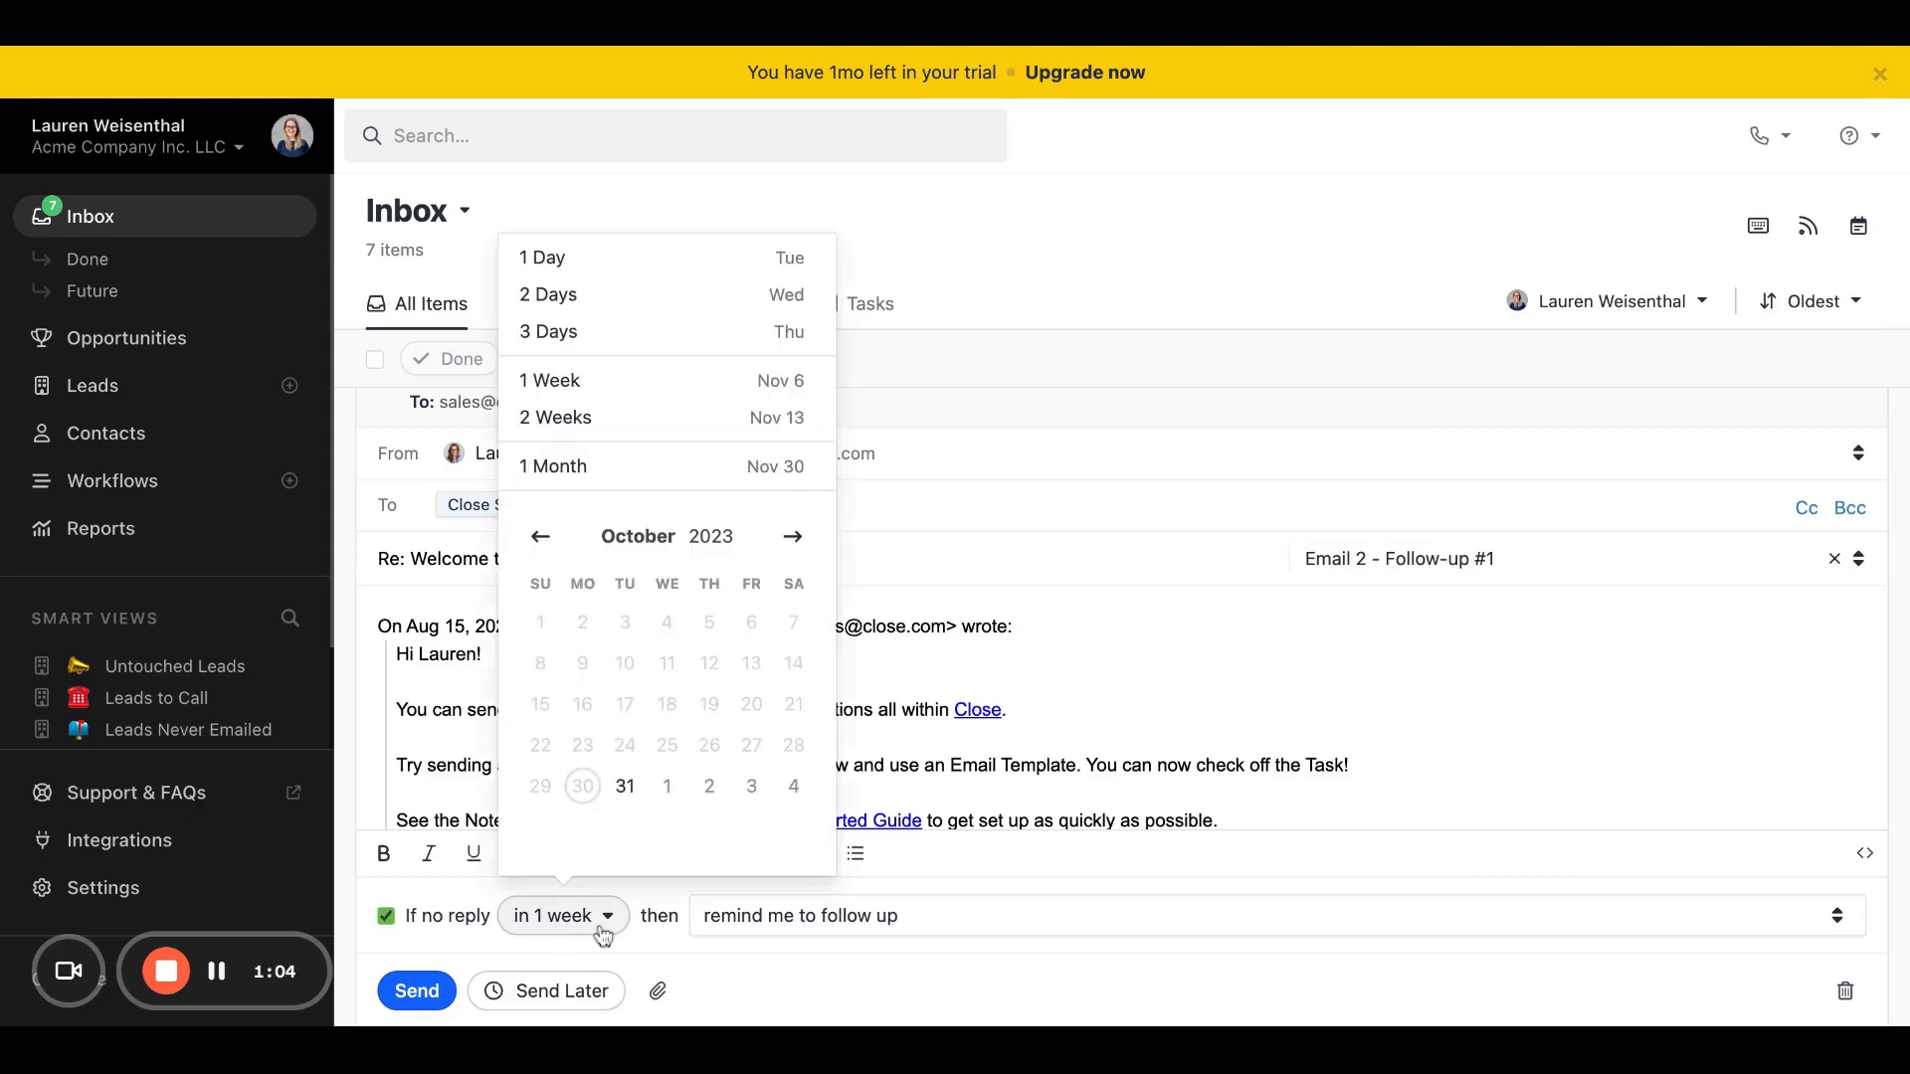
pyautogui.click(628, 794)
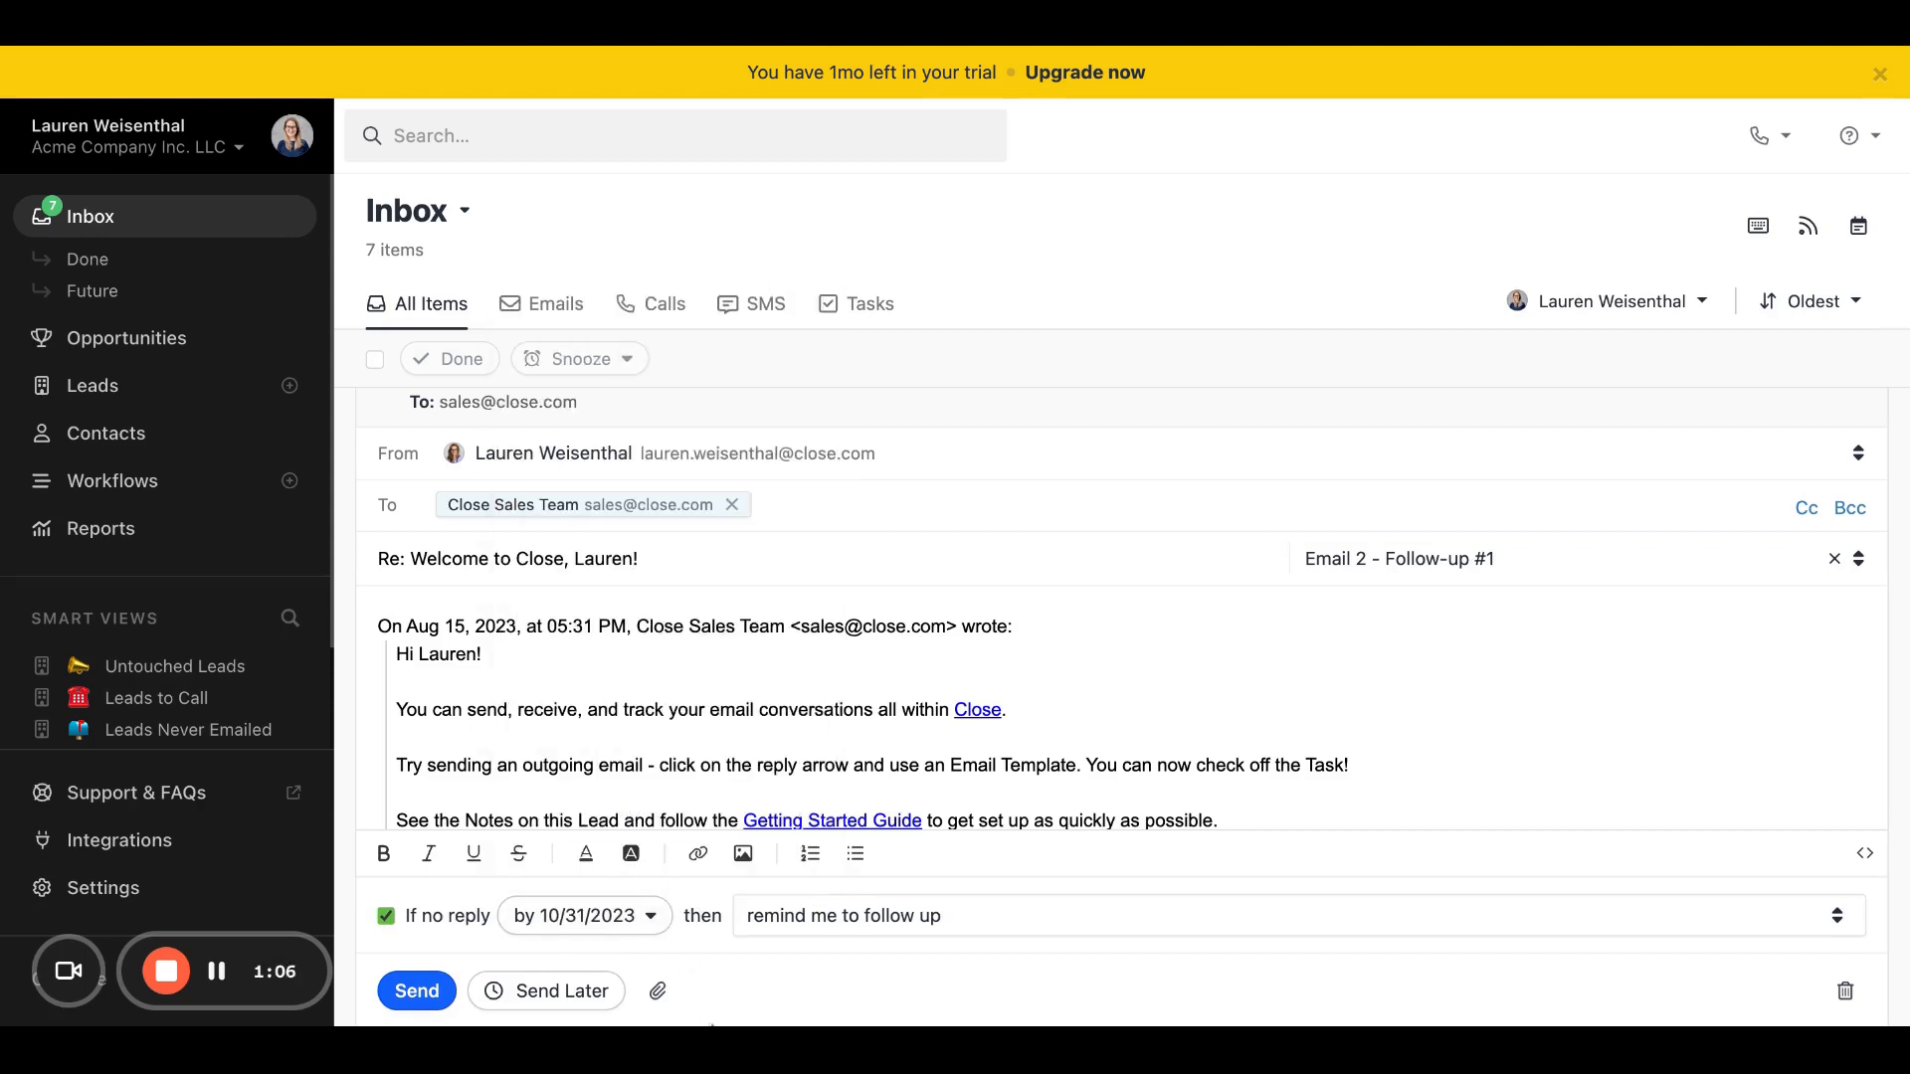
pyautogui.click(864, 922)
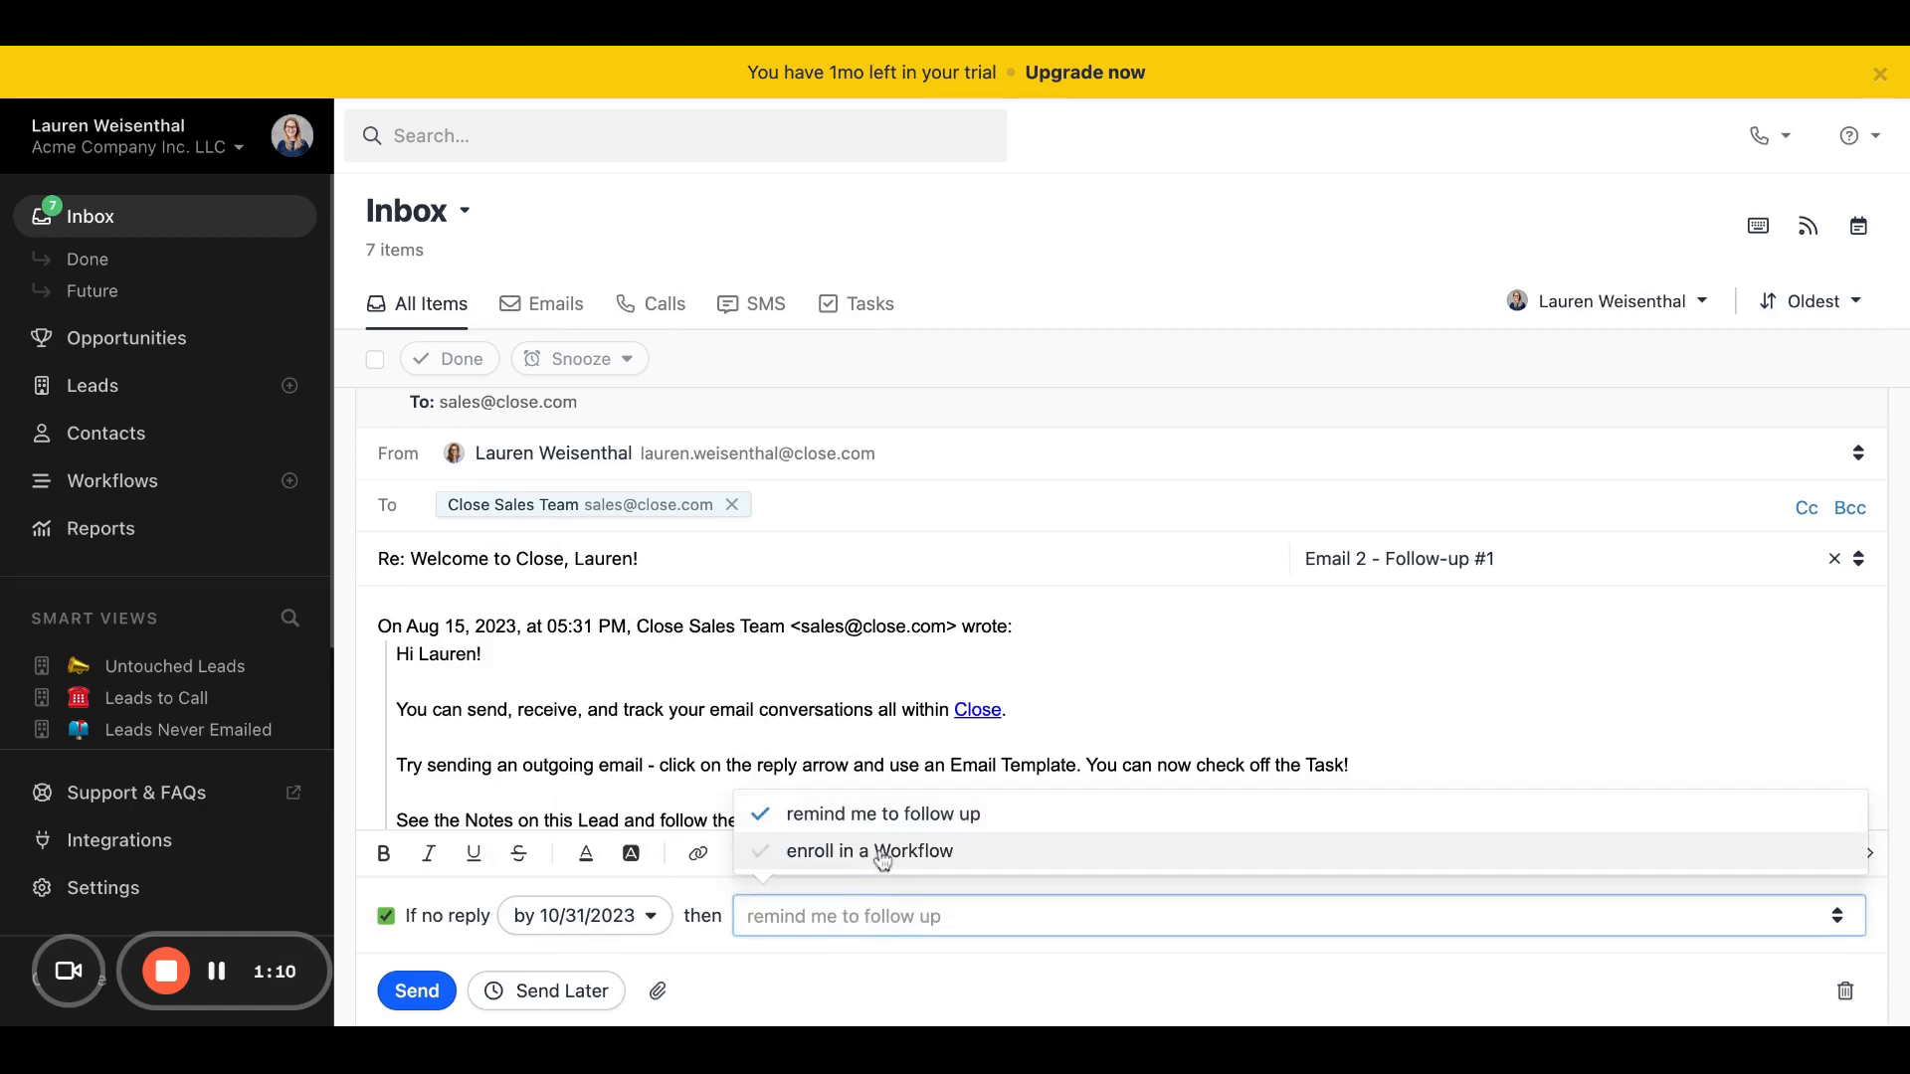
pyautogui.click(889, 818)
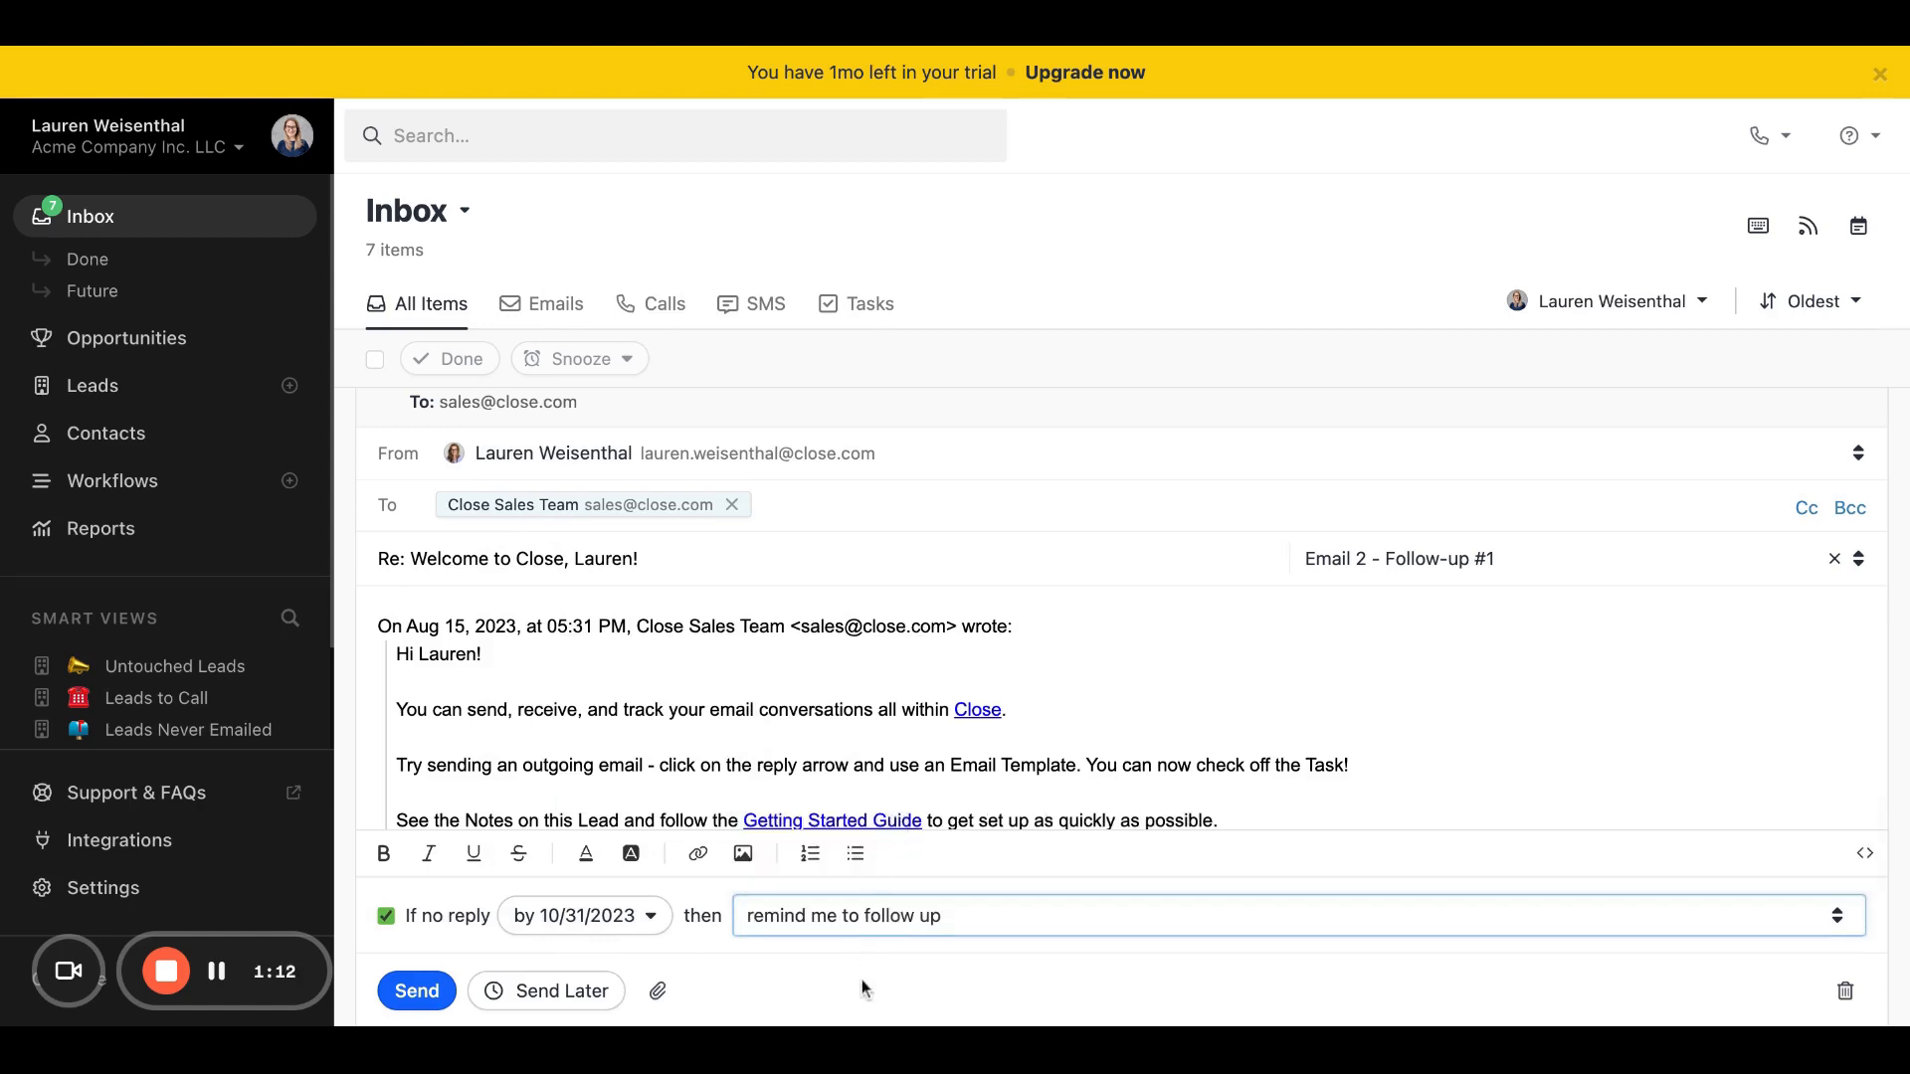
# Step: Try a delayed send of the reply for 10/31/2023 at 1:30pm and cancel the scheduling
pyautogui.scroll(-1, 861, 986)
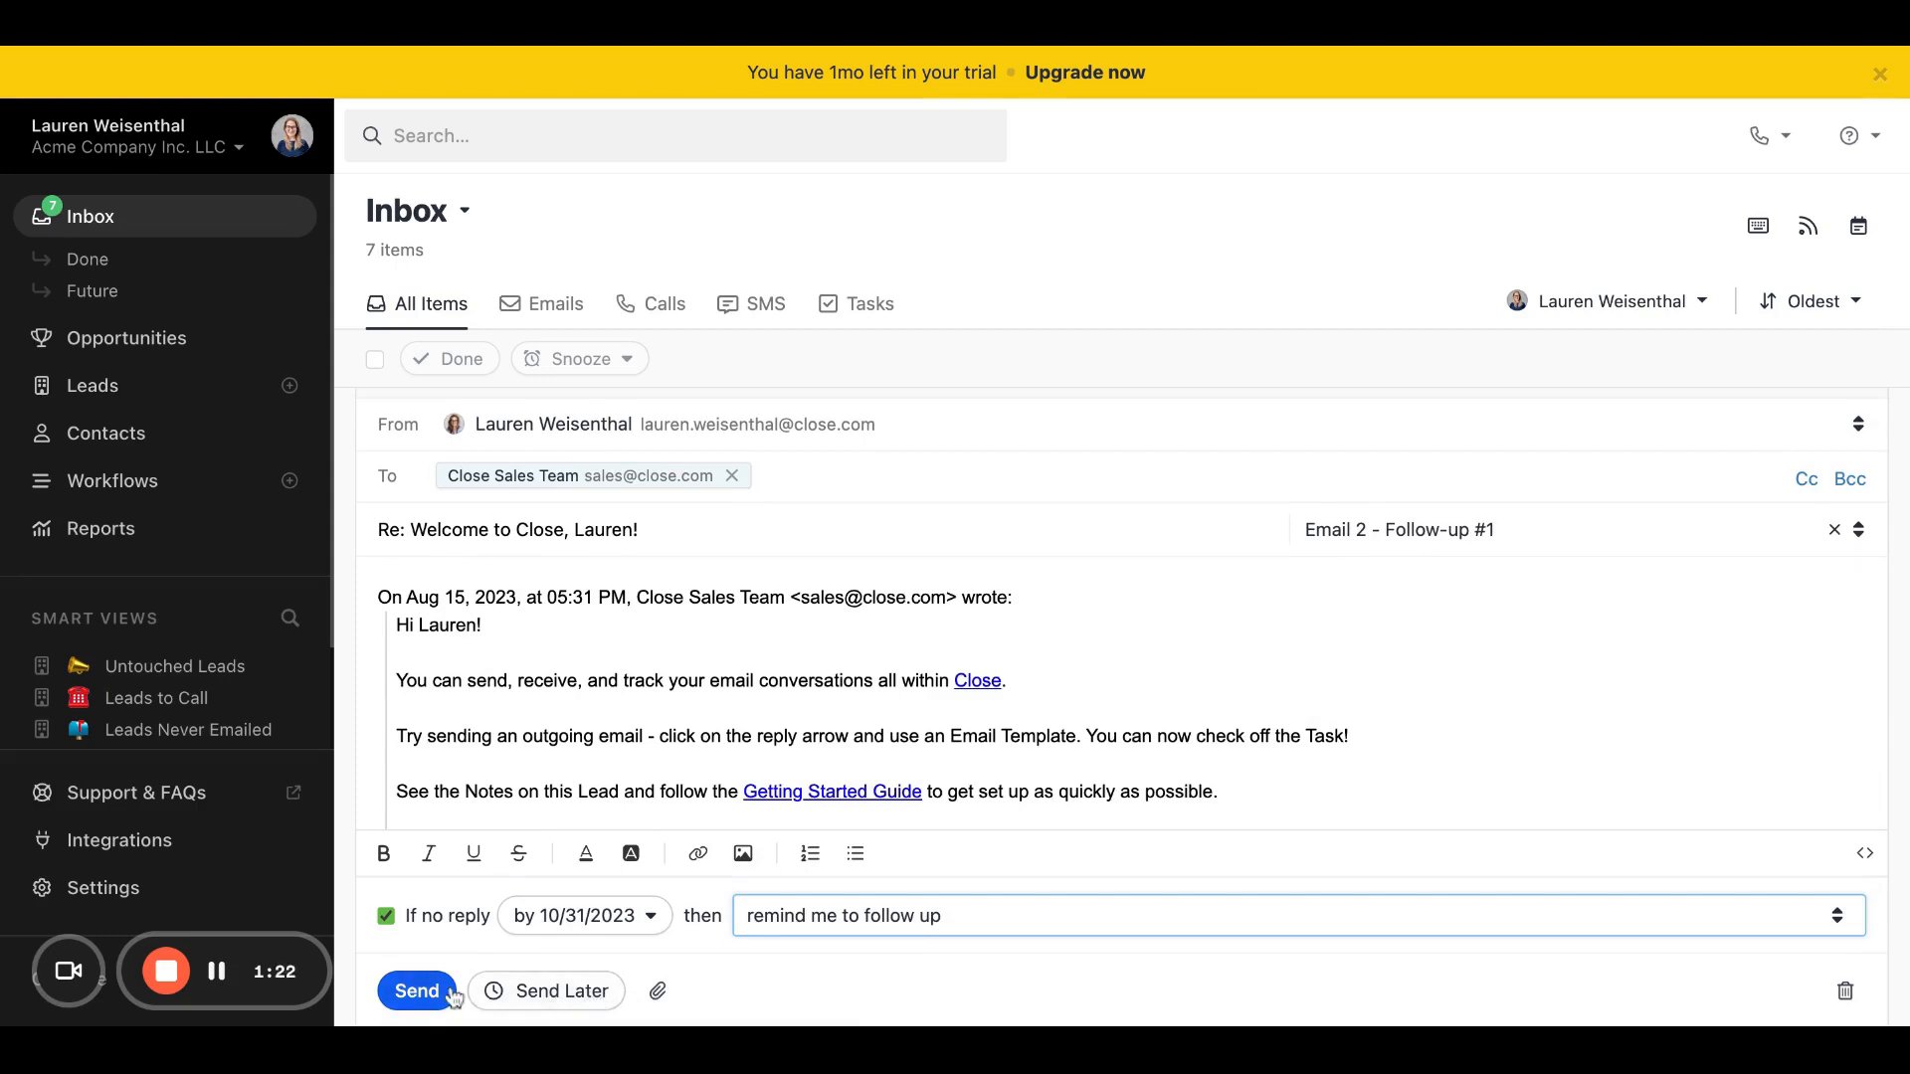
pyautogui.click(521, 995)
pyautogui.click(685, 836)
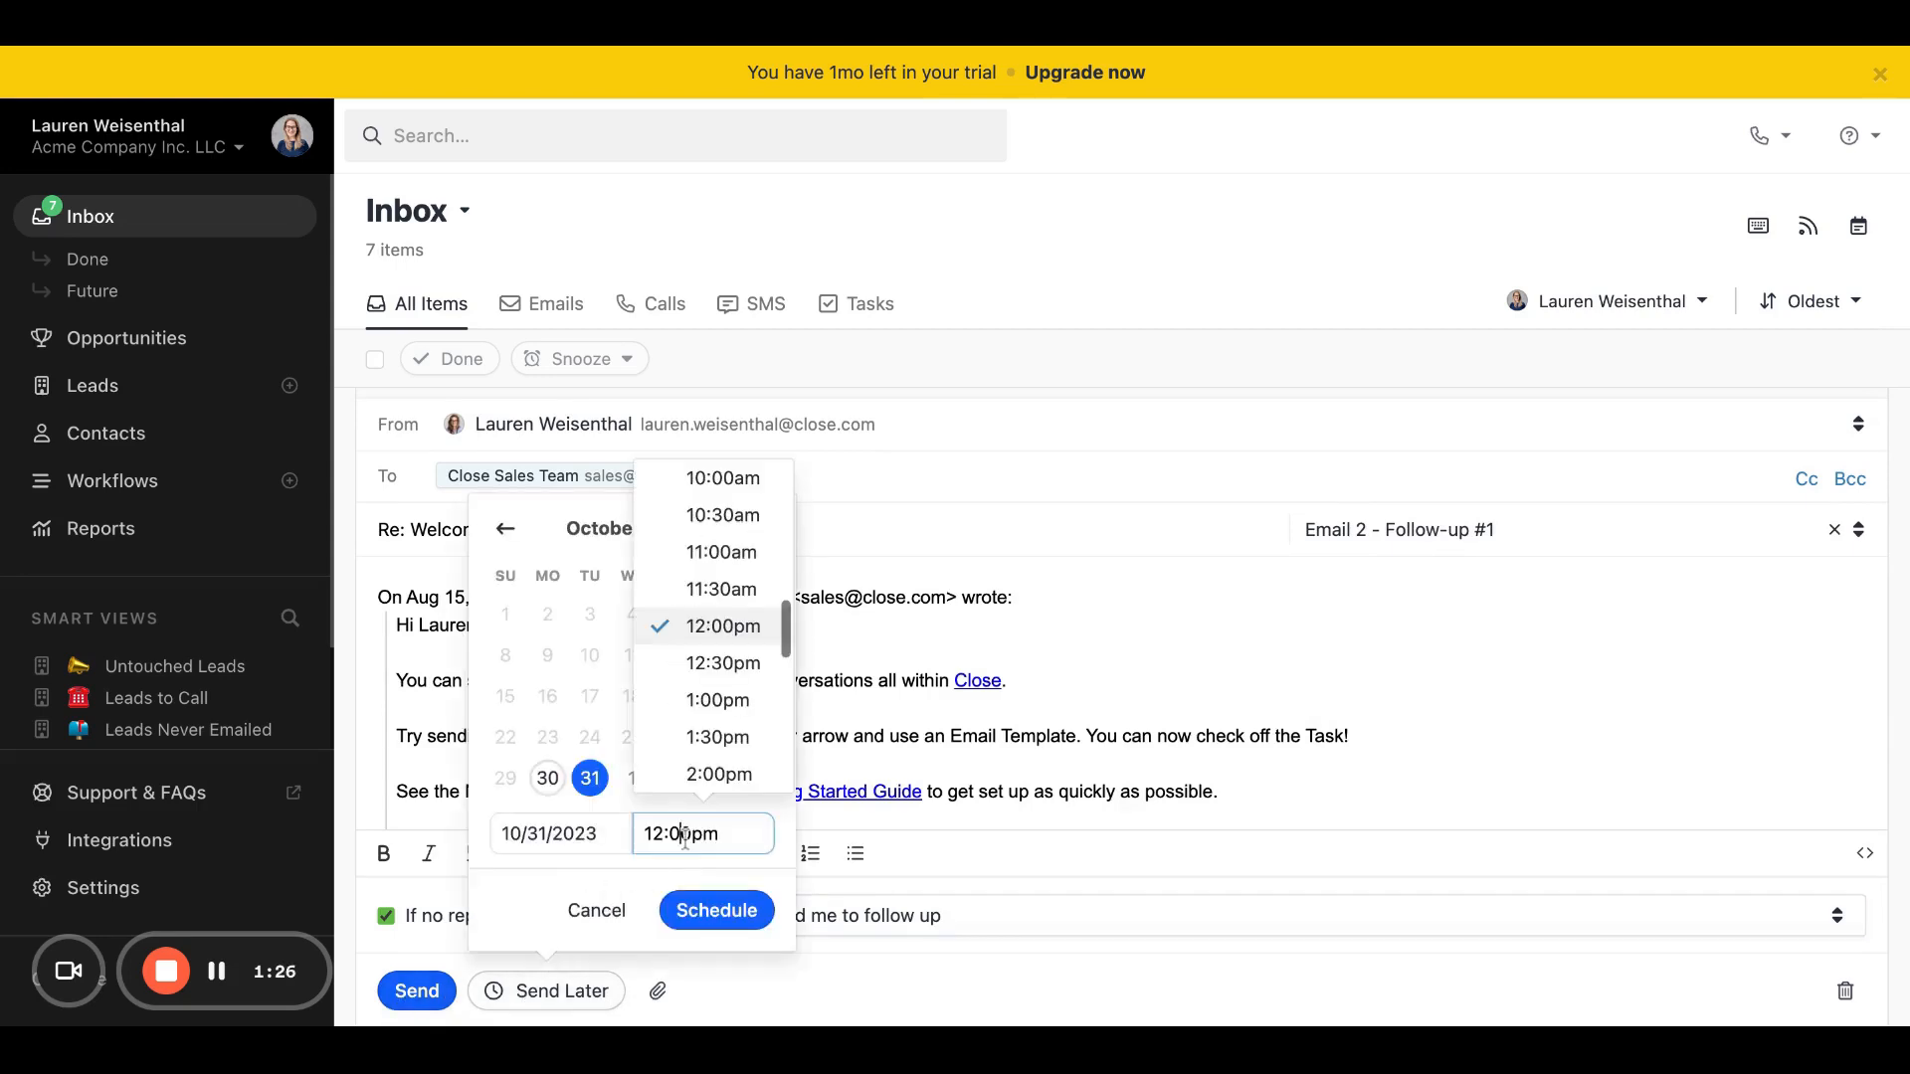
pyautogui.click(736, 737)
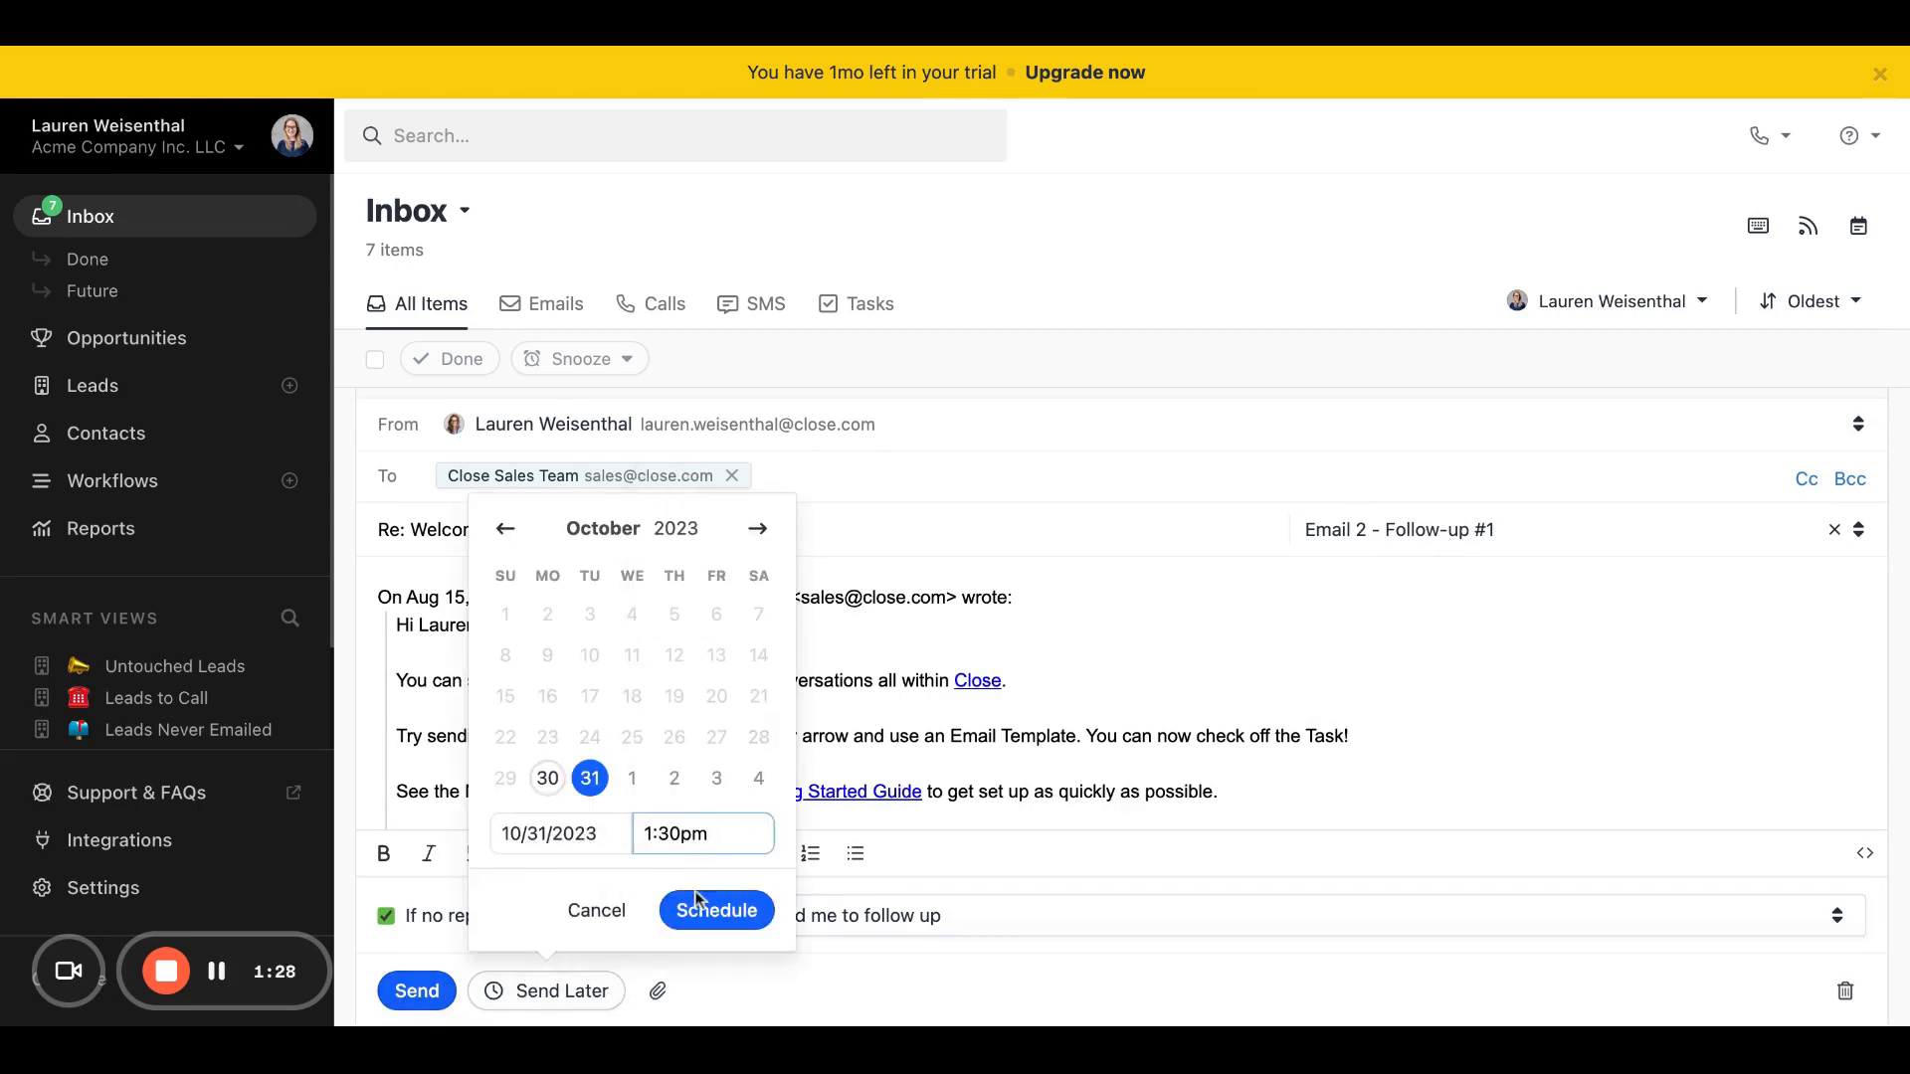
pyautogui.click(597, 908)
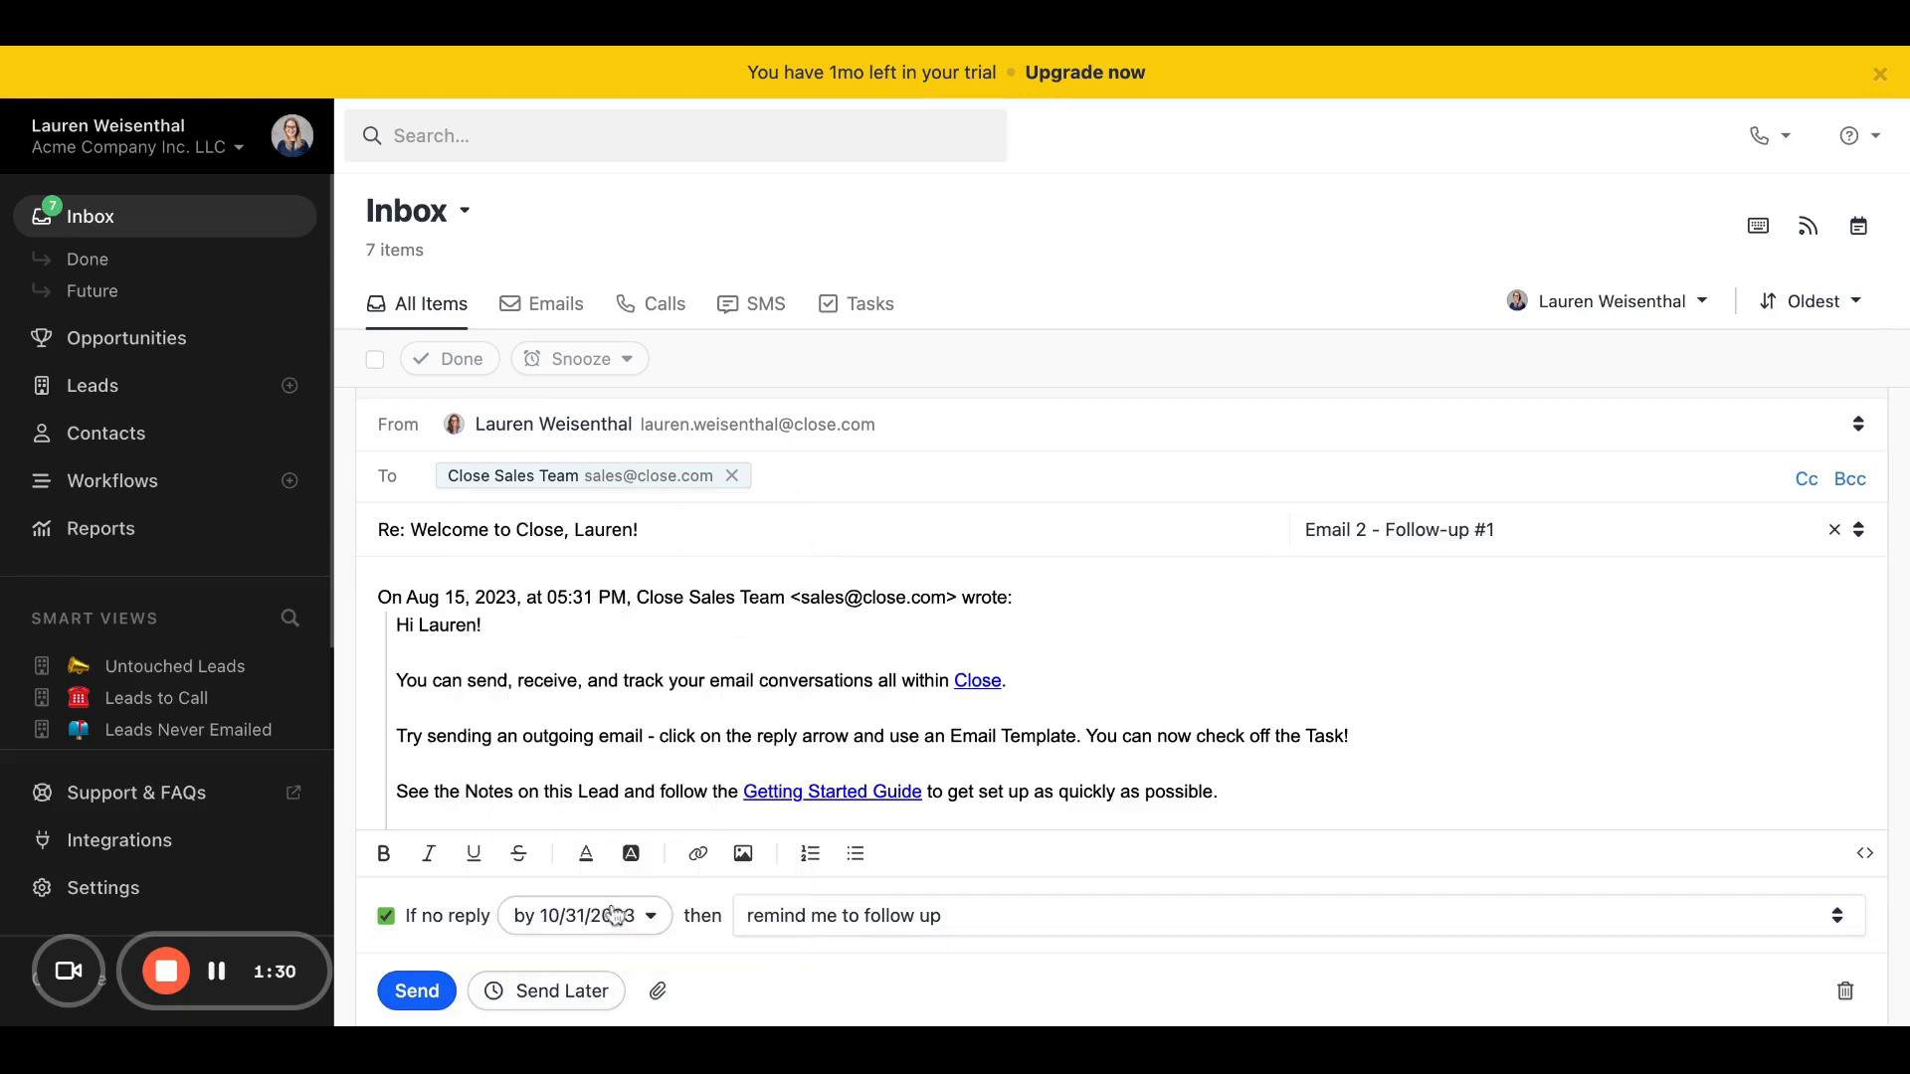
# Step: Send the follow-up reply to the Close (Example Lead) welcome email and undo the sending
pyautogui.scroll(3, 928, 769)
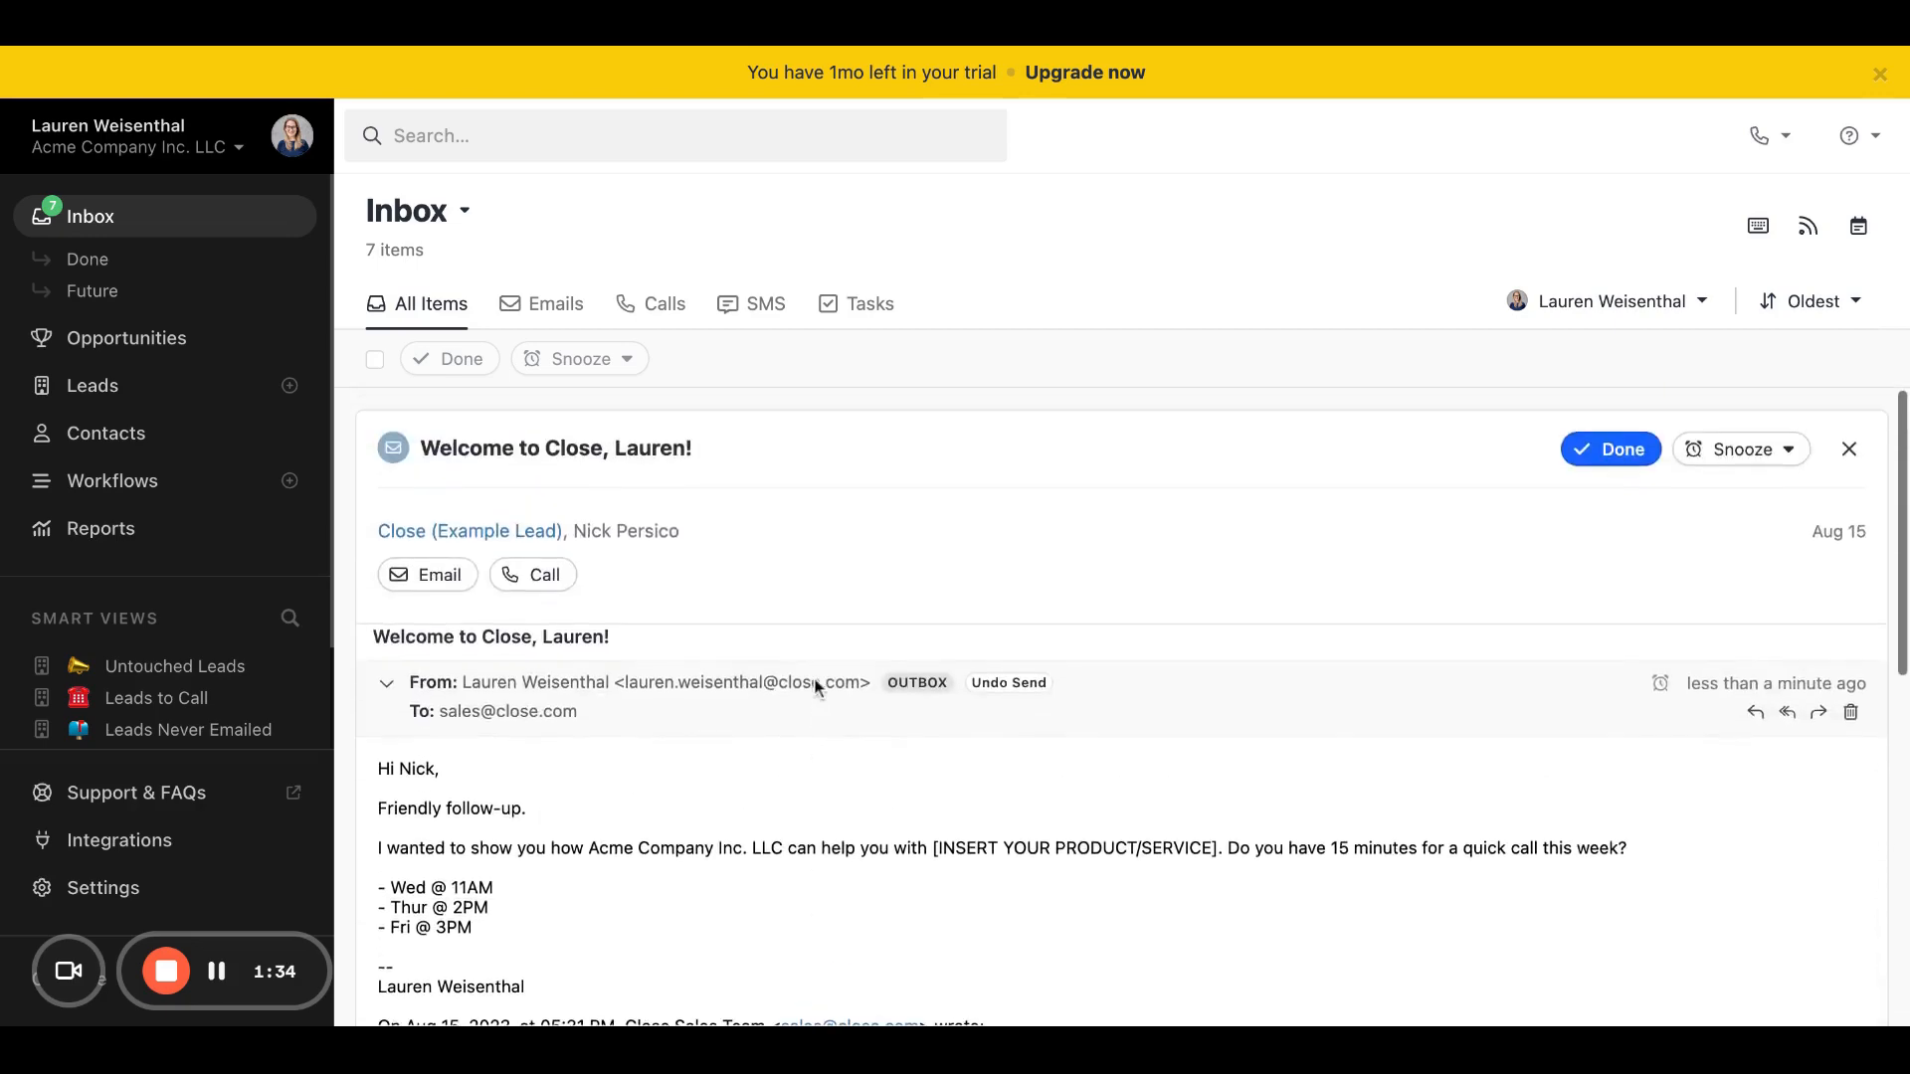
pyautogui.click(1006, 683)
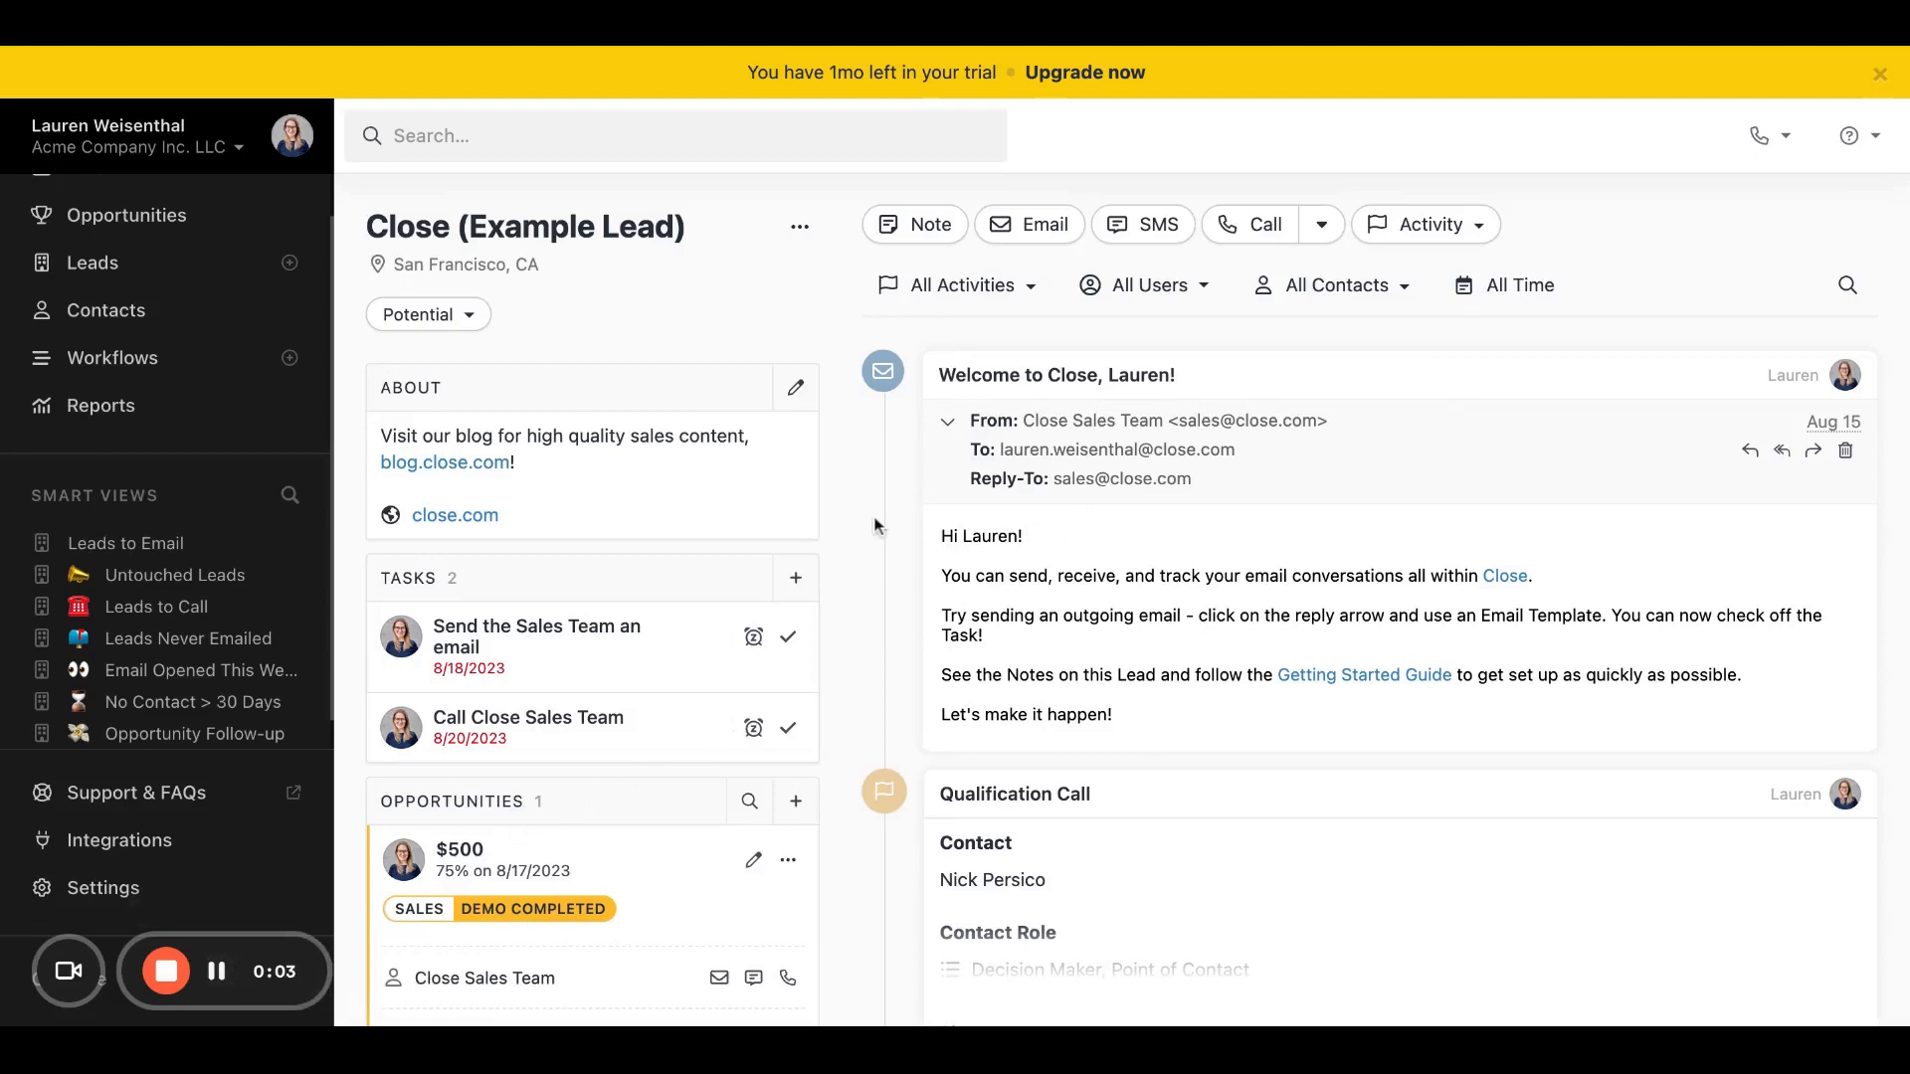
# Step: Start a reply to the welcome email from the Close Sales Team on the Close (Example Lead) page and review the draft
pyautogui.click(1545, 493)
pyautogui.click(1432, 424)
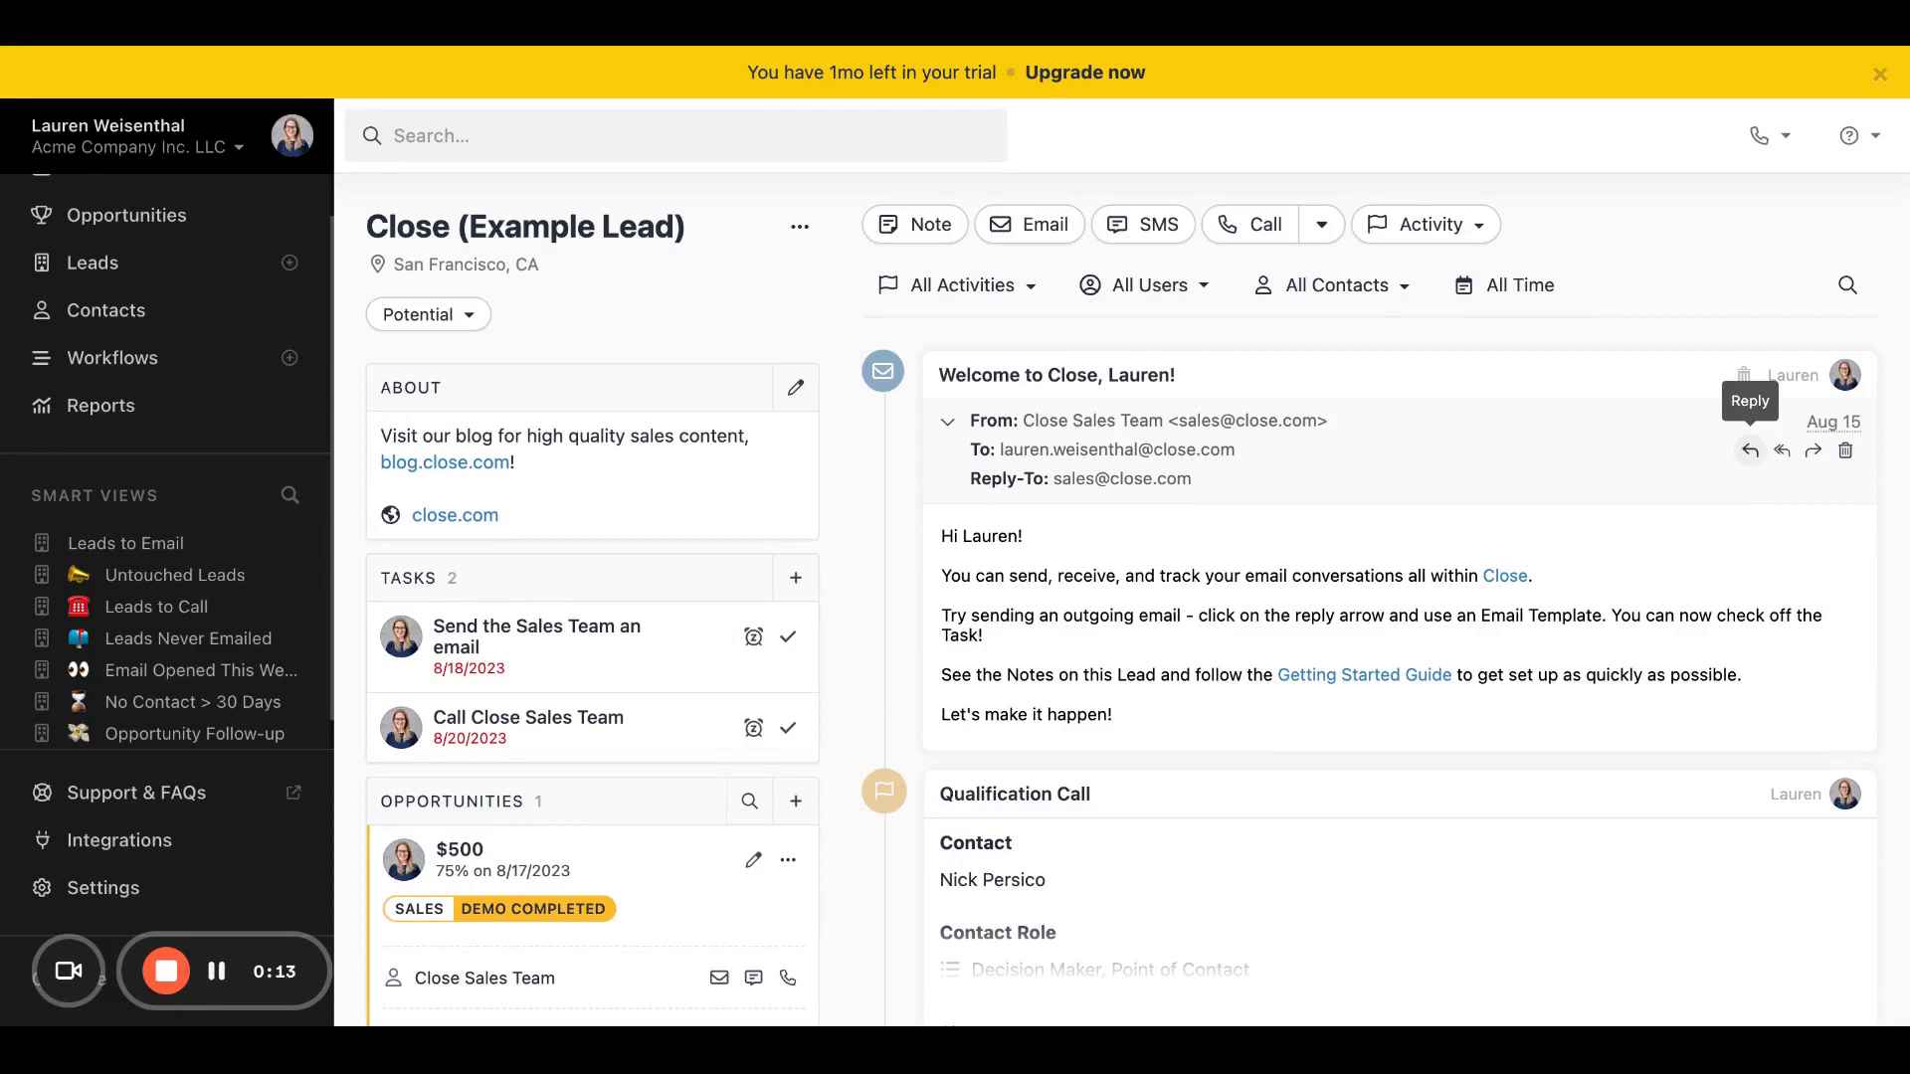
pyautogui.click(1749, 450)
pyautogui.scroll(-1, 1197, 524)
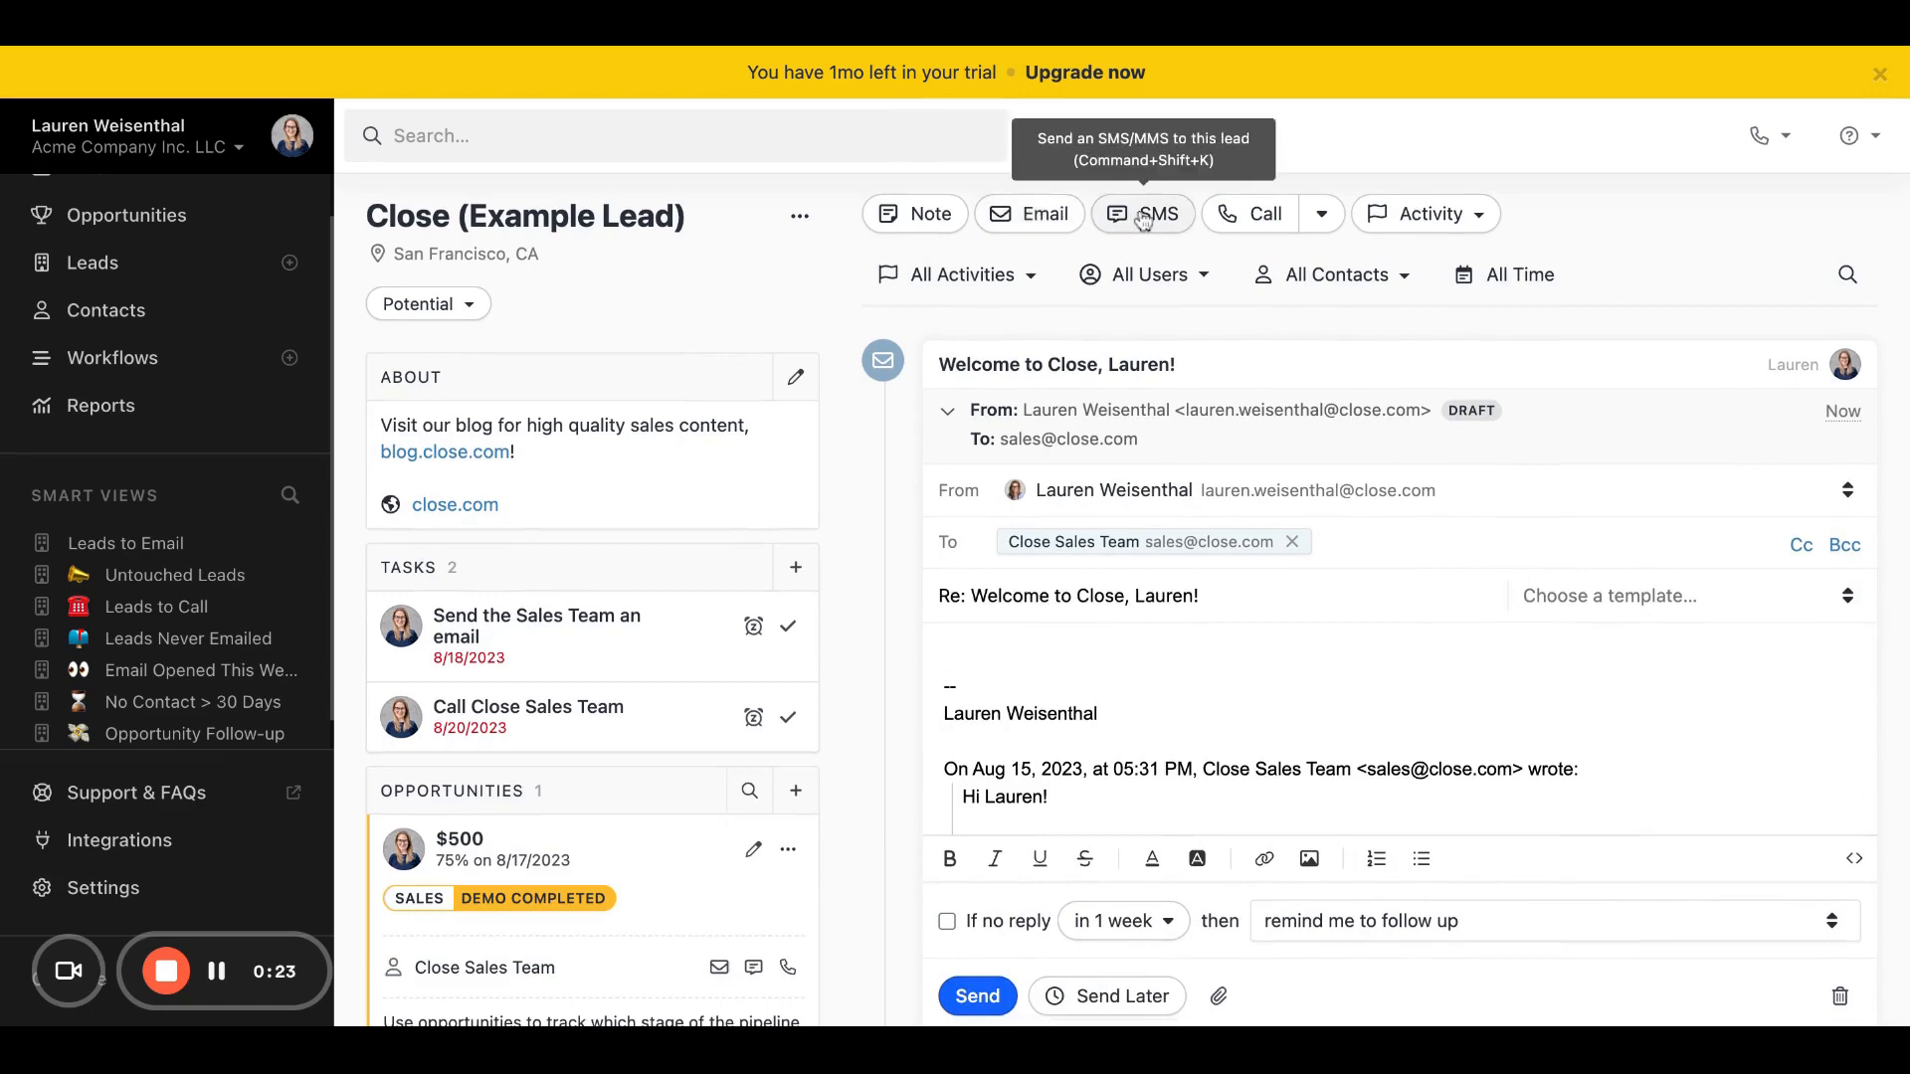
pyautogui.scroll(-8, 891, 576)
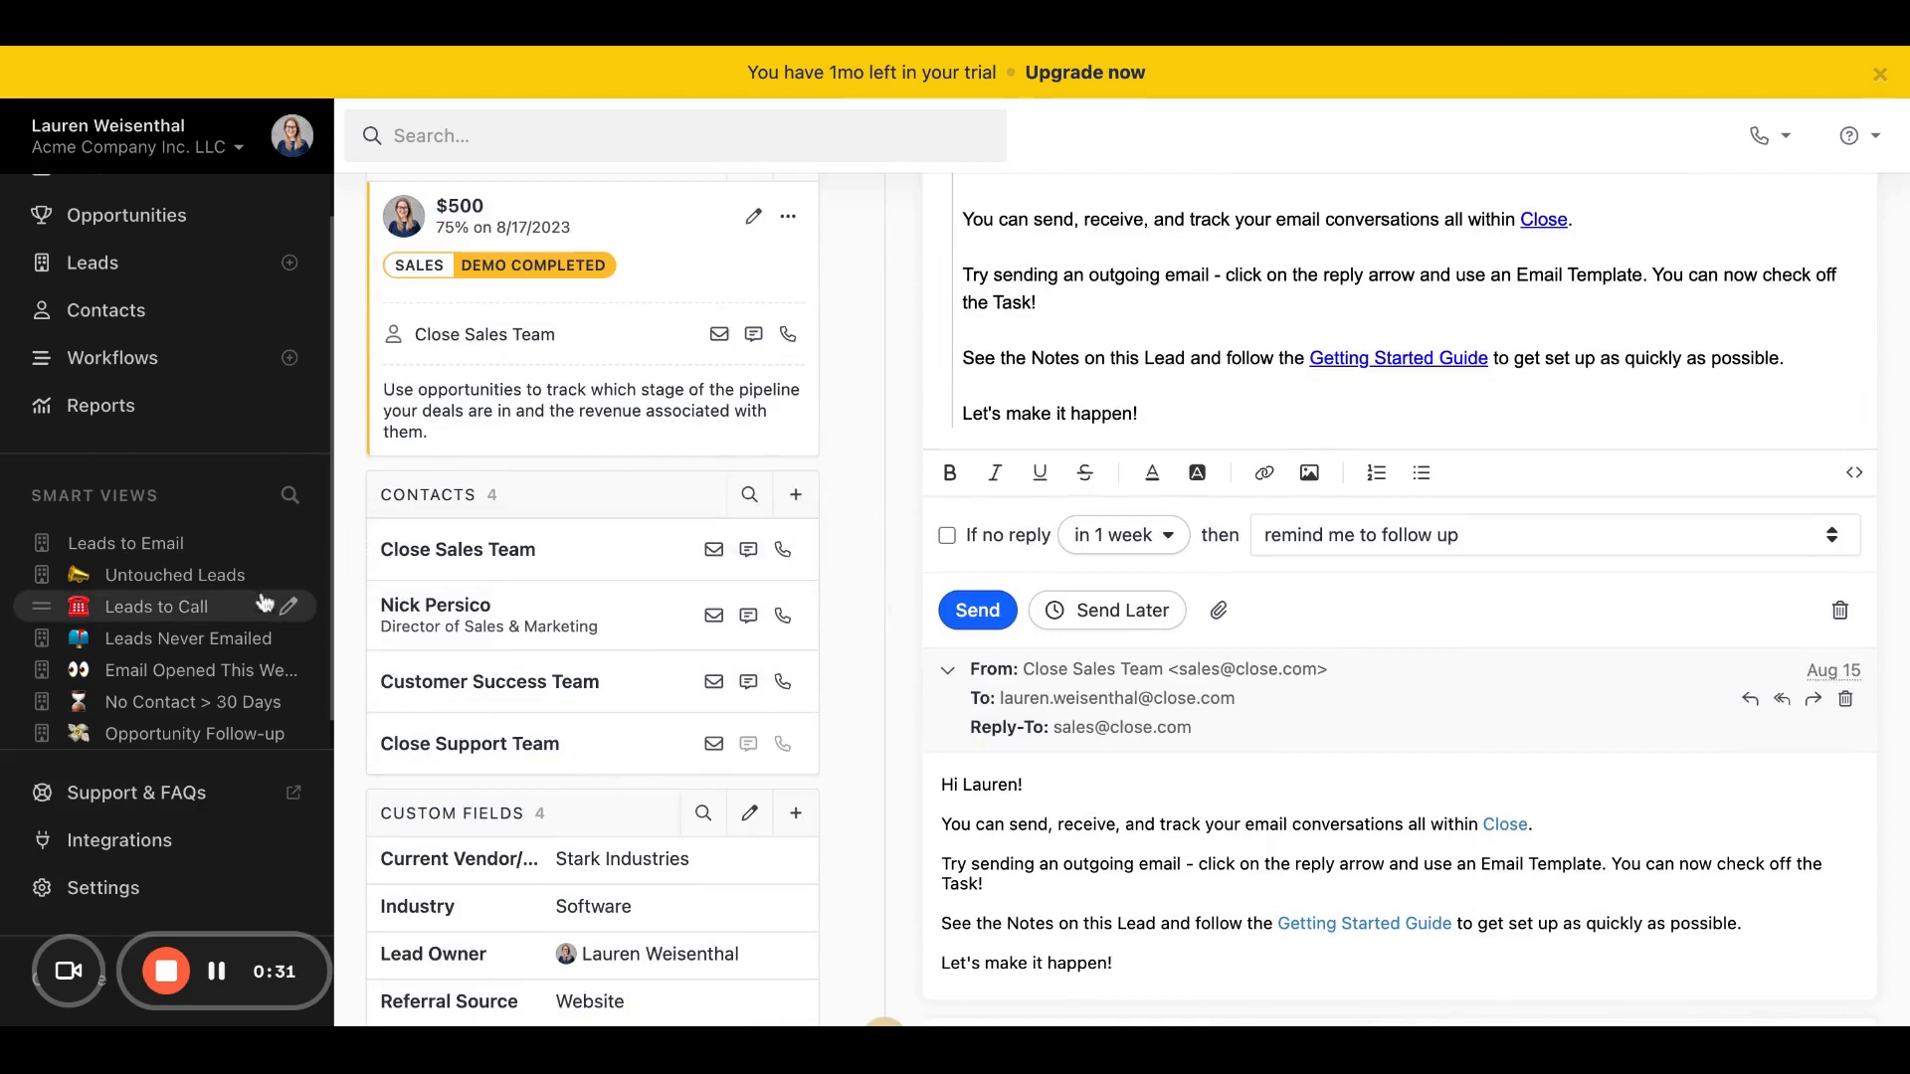
# Step: Open the Leads to Email smart view and start a bulk email to its leads
pyautogui.click(149, 543)
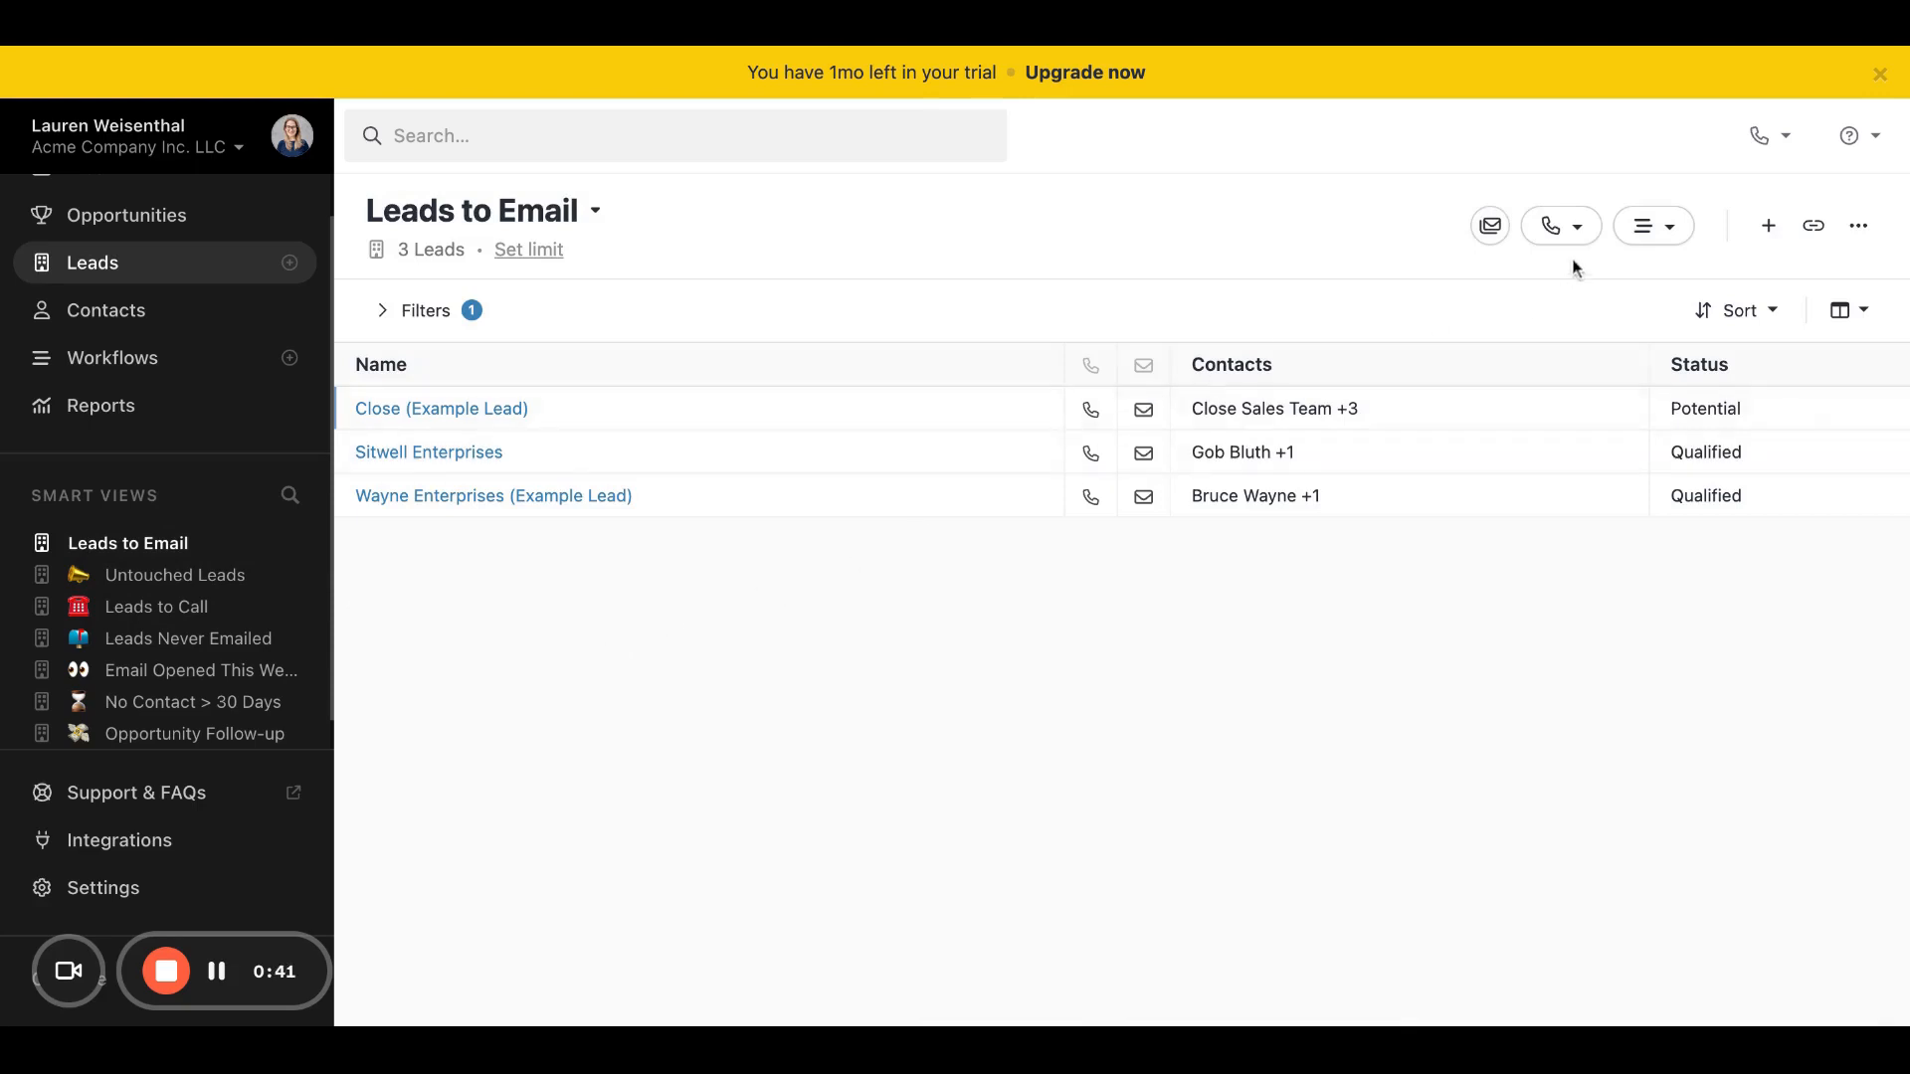
pyautogui.click(1489, 226)
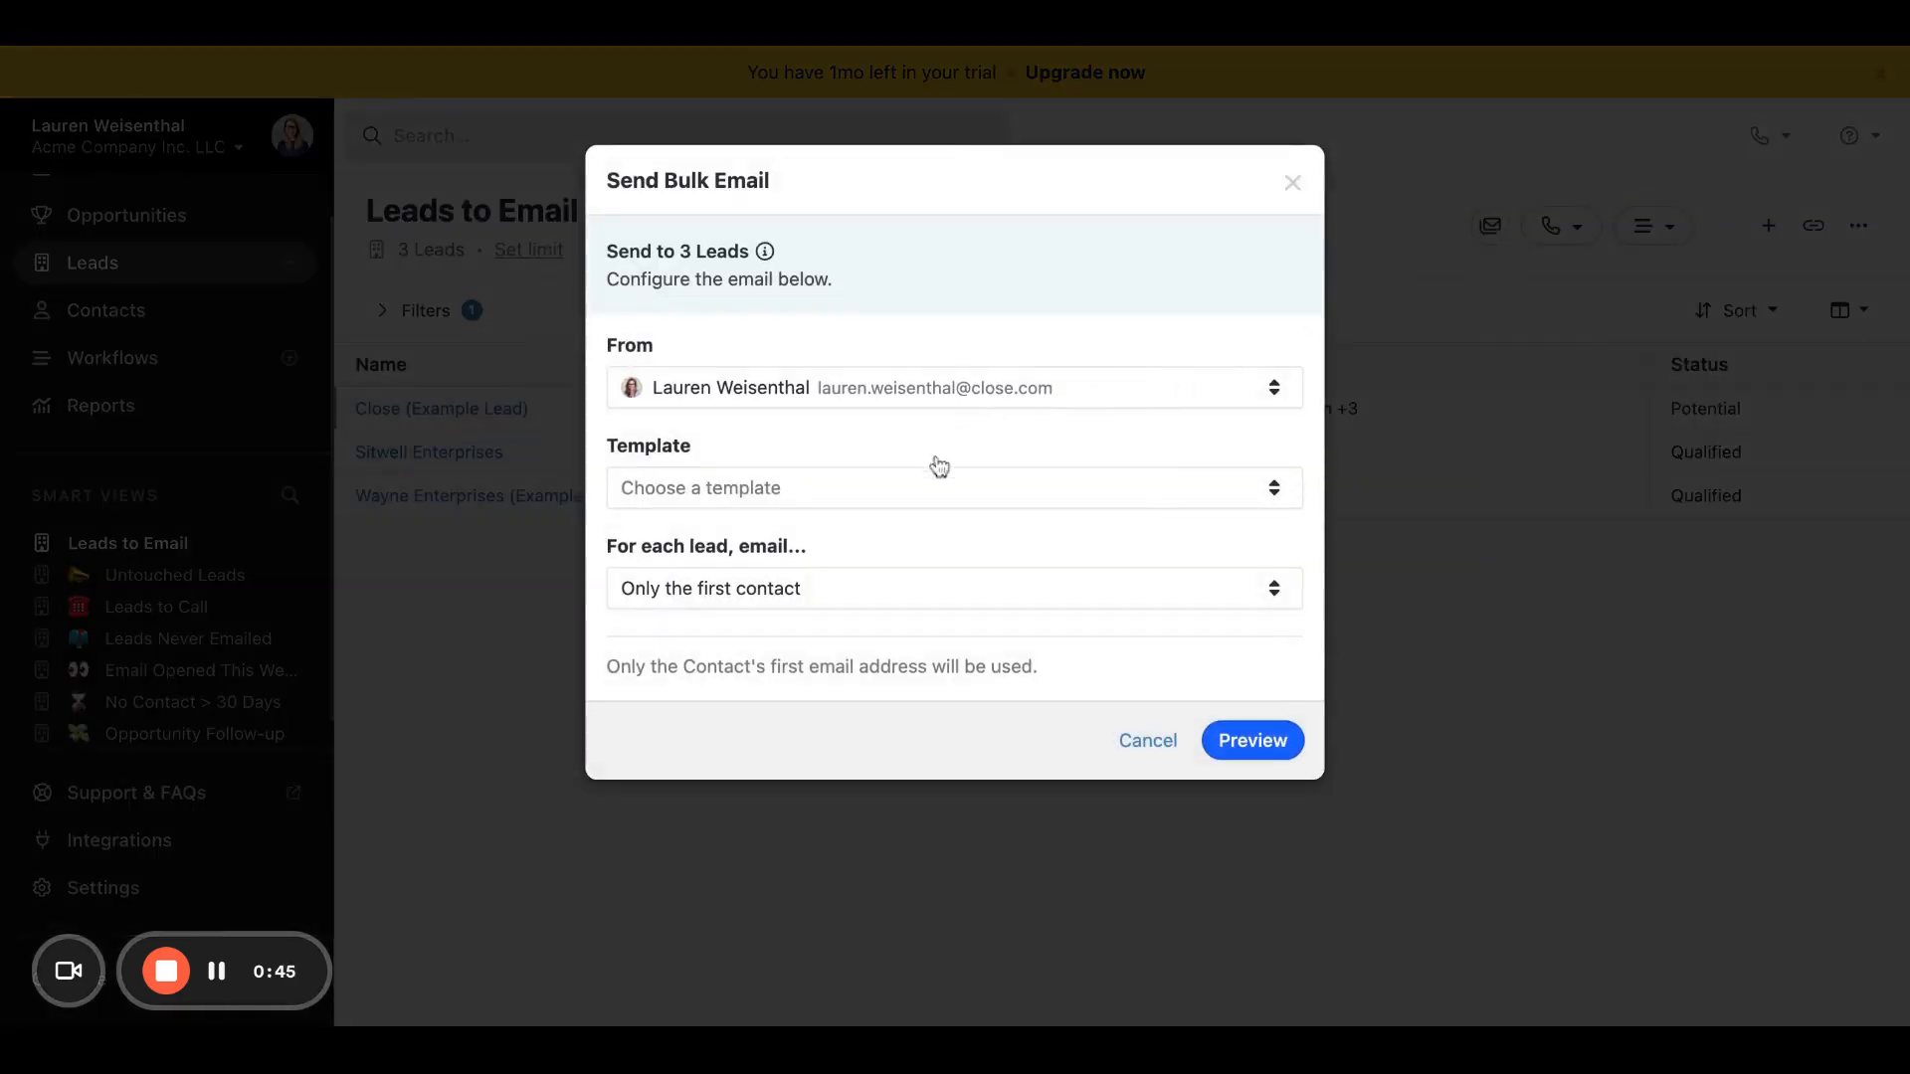
# Step: Try the template "Email 1 - Intro" for the bulk email to only the first contact of each lead, and cancel the bulk email
pyautogui.click(936, 487)
pyautogui.click(936, 486)
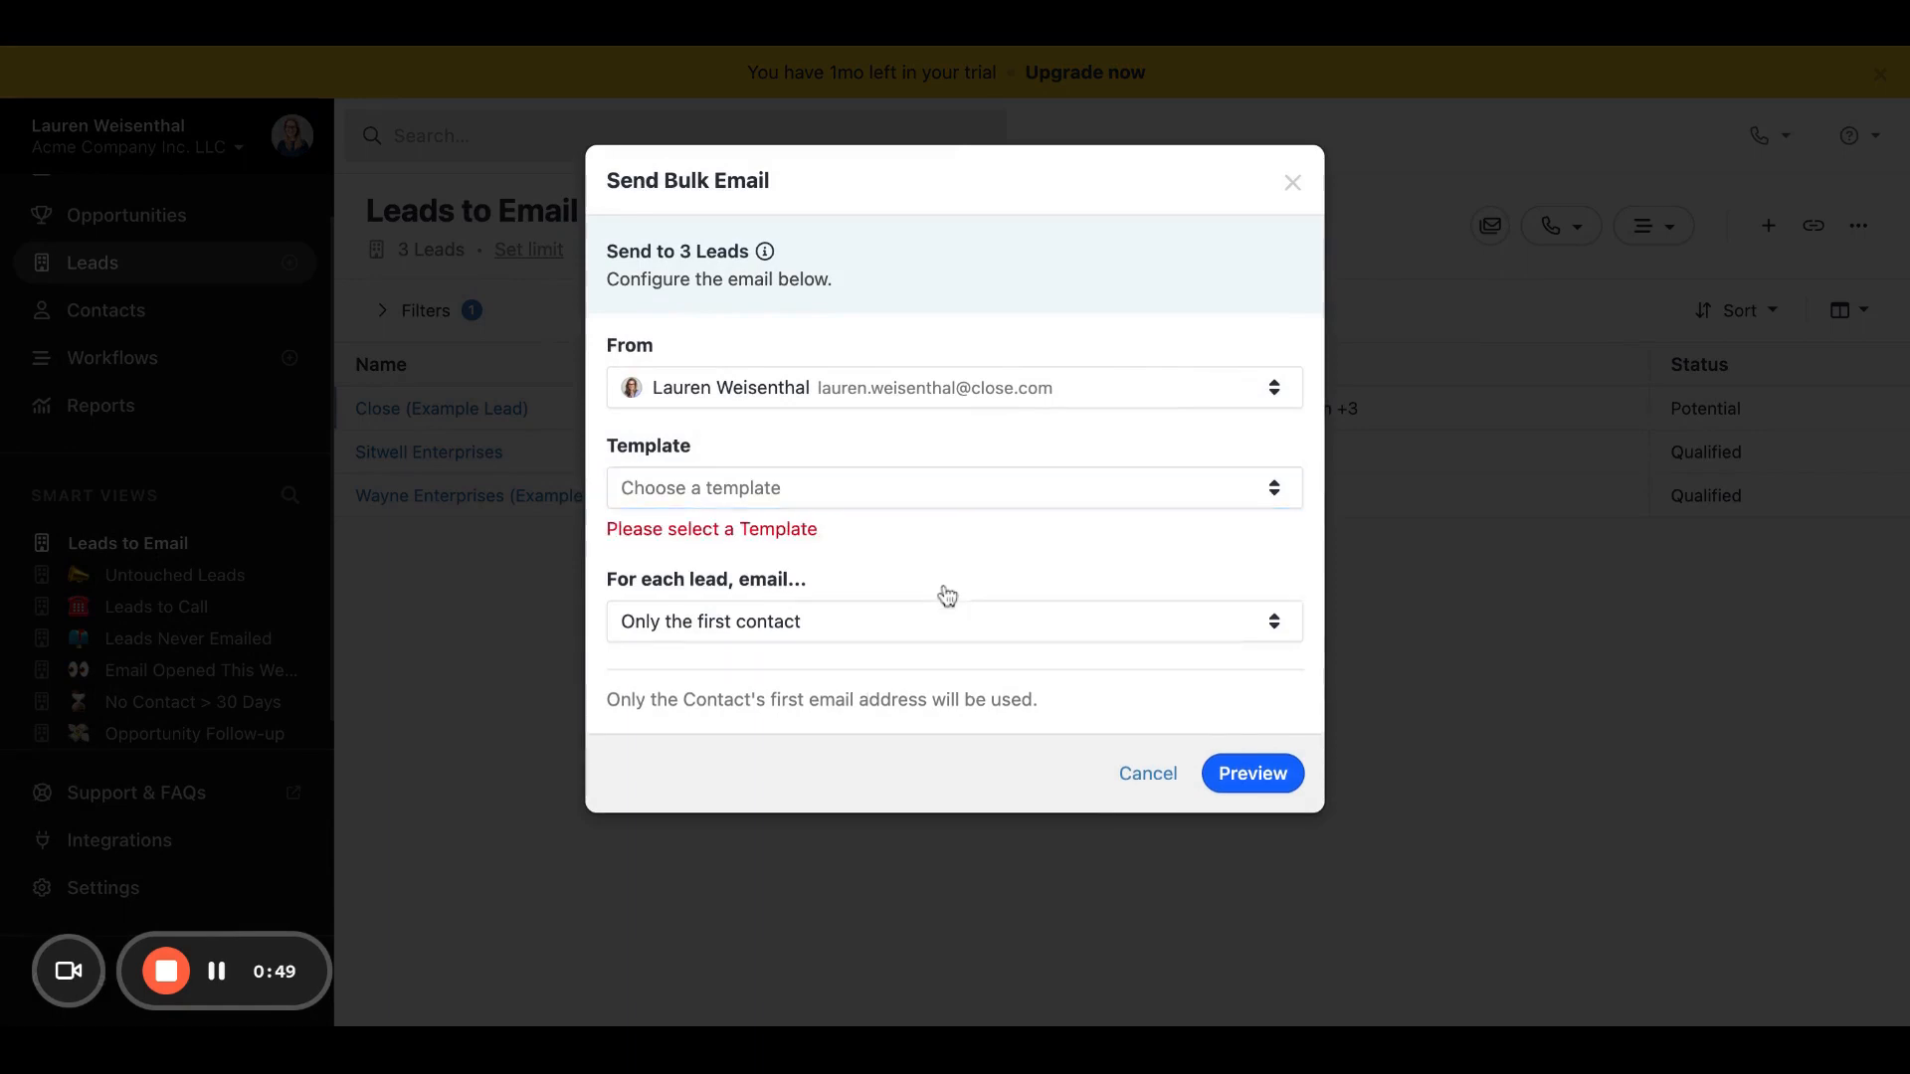
pyautogui.click(935, 625)
pyautogui.click(935, 627)
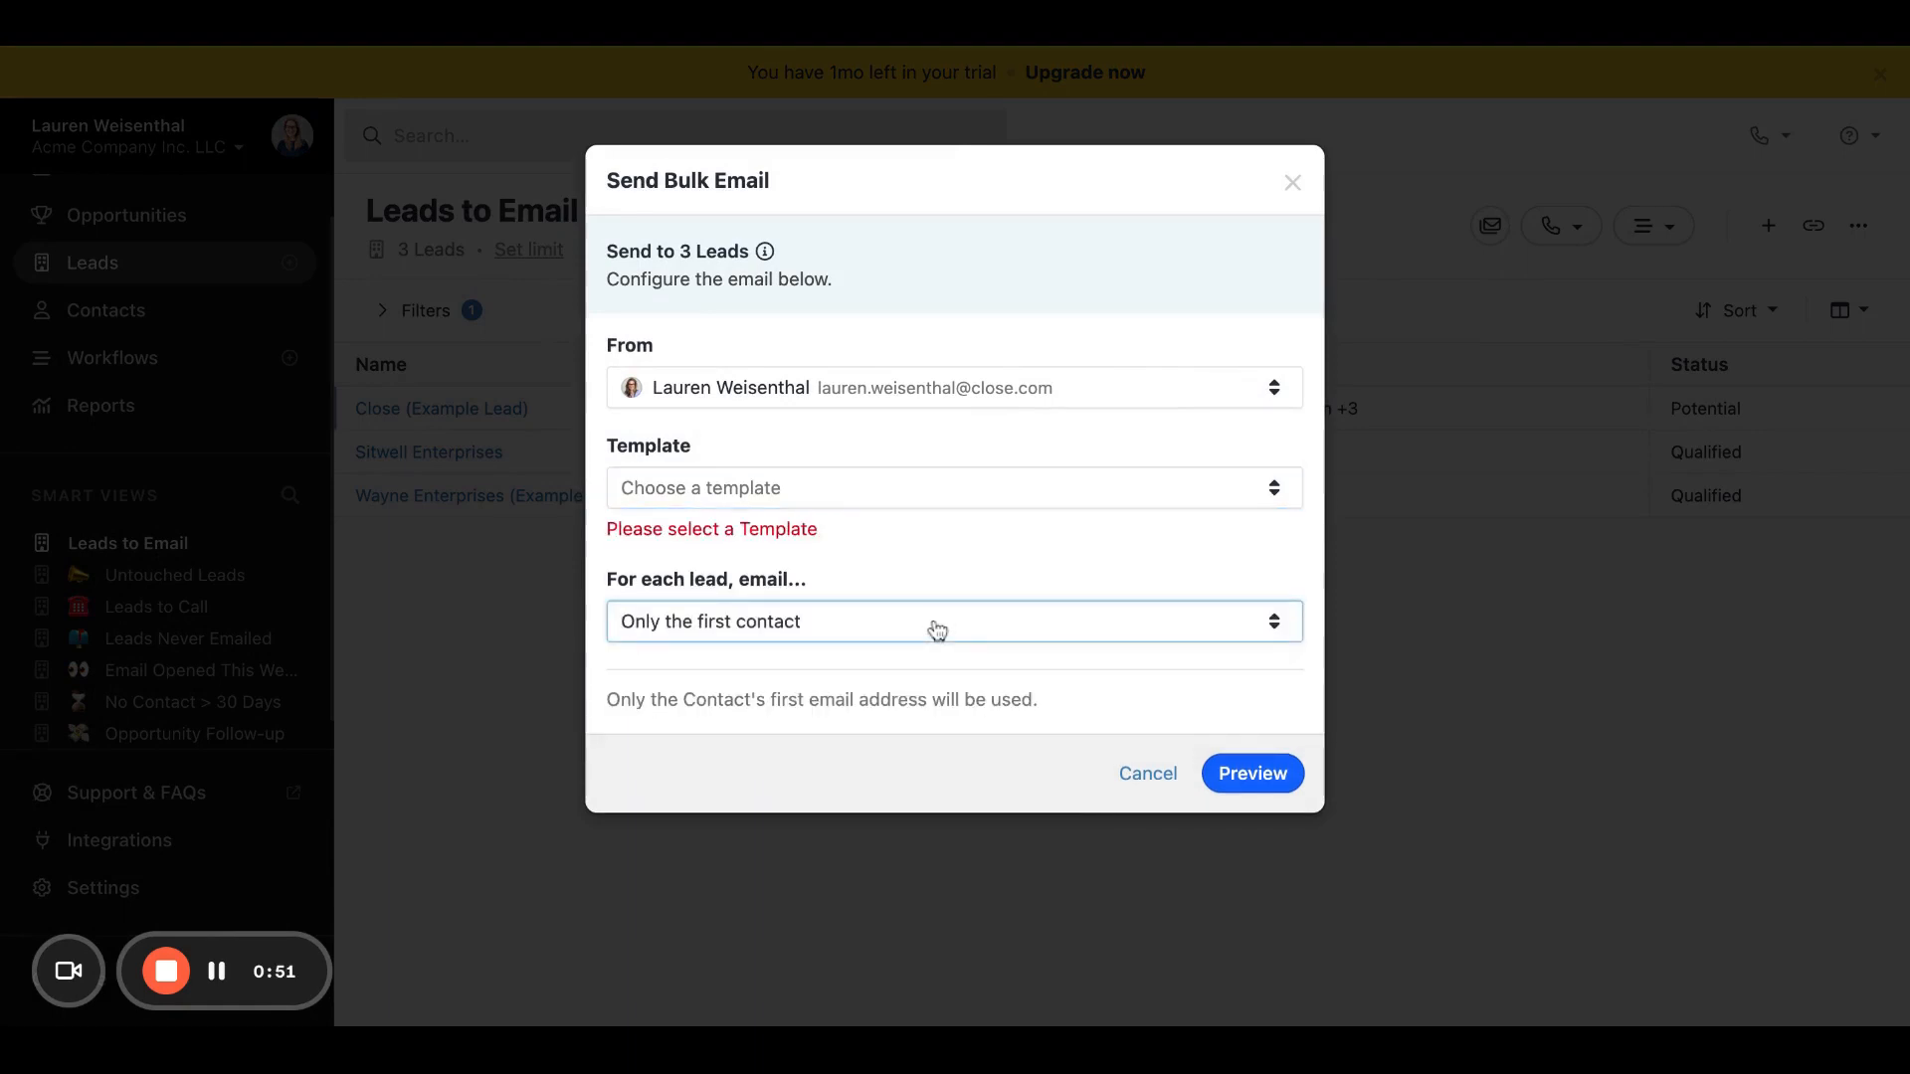
pyautogui.click(914, 504)
pyautogui.click(899, 555)
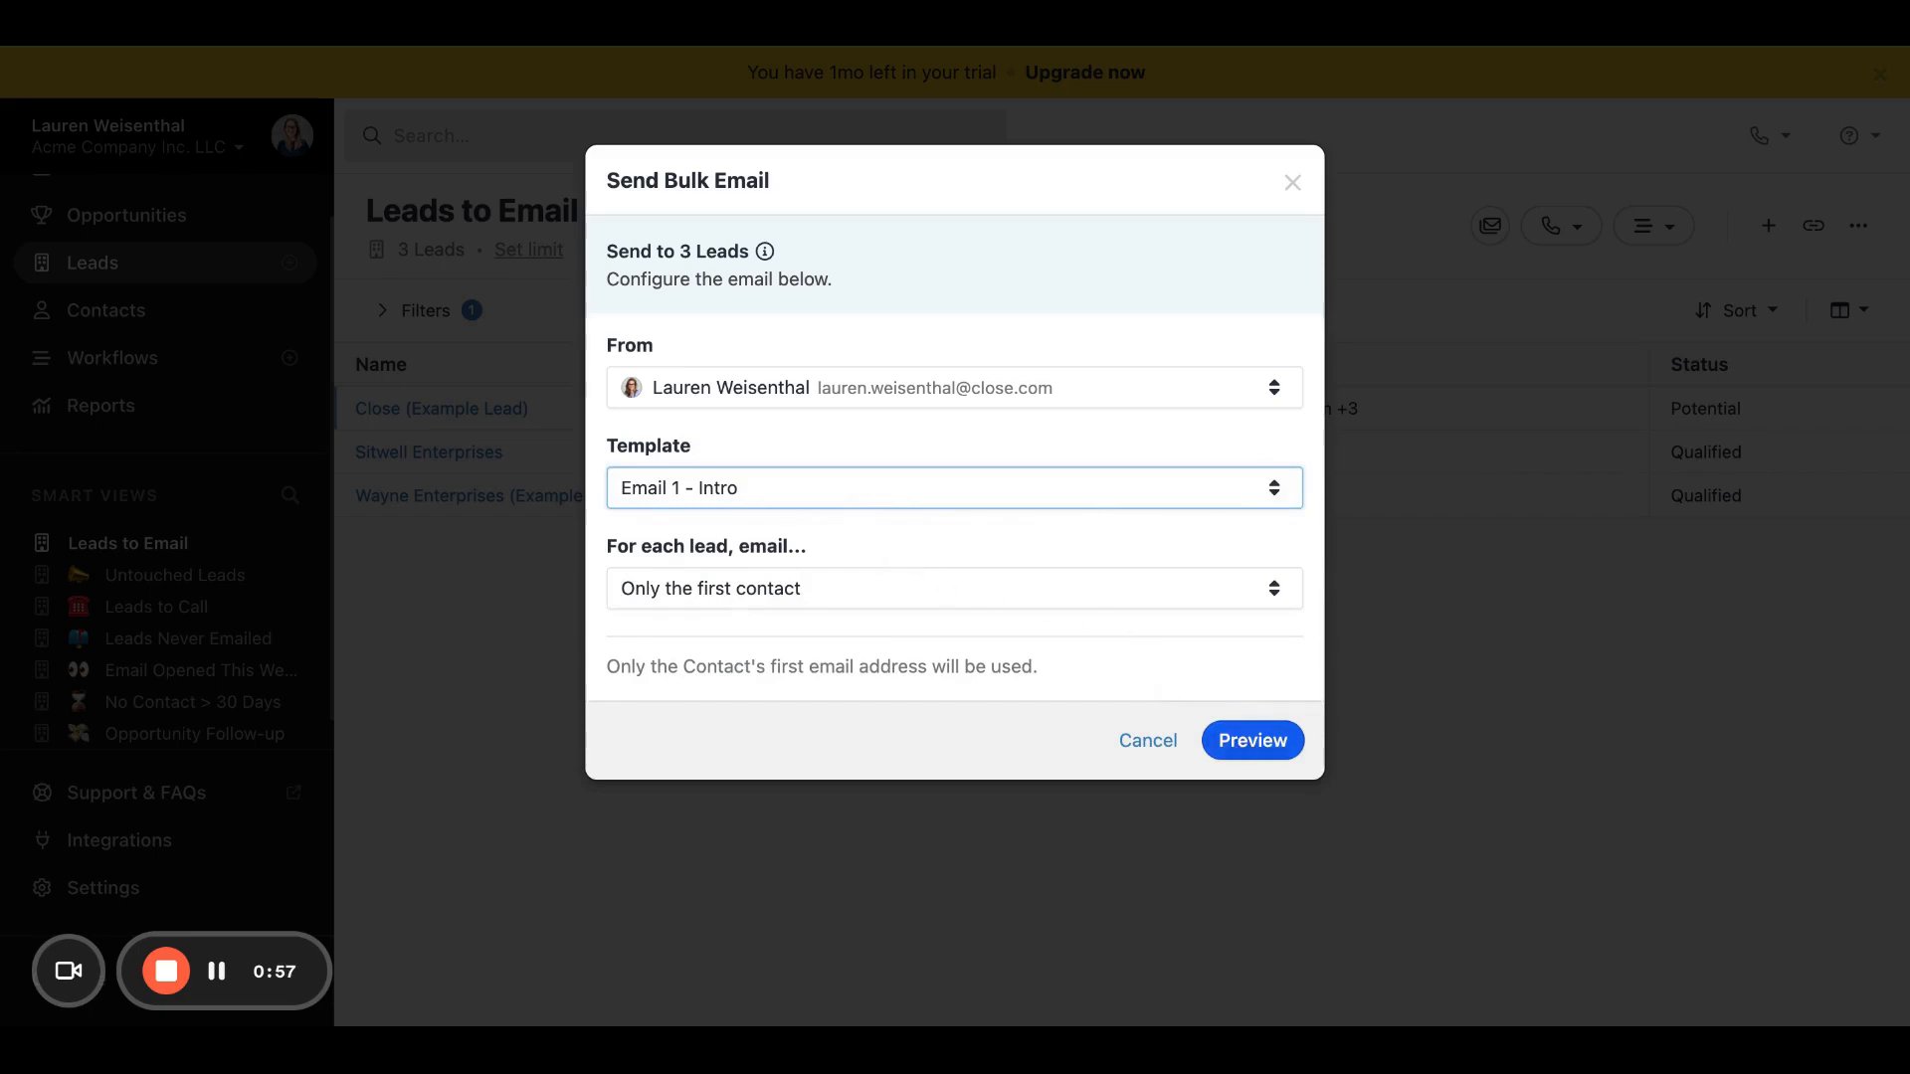
pyautogui.click(1149, 742)
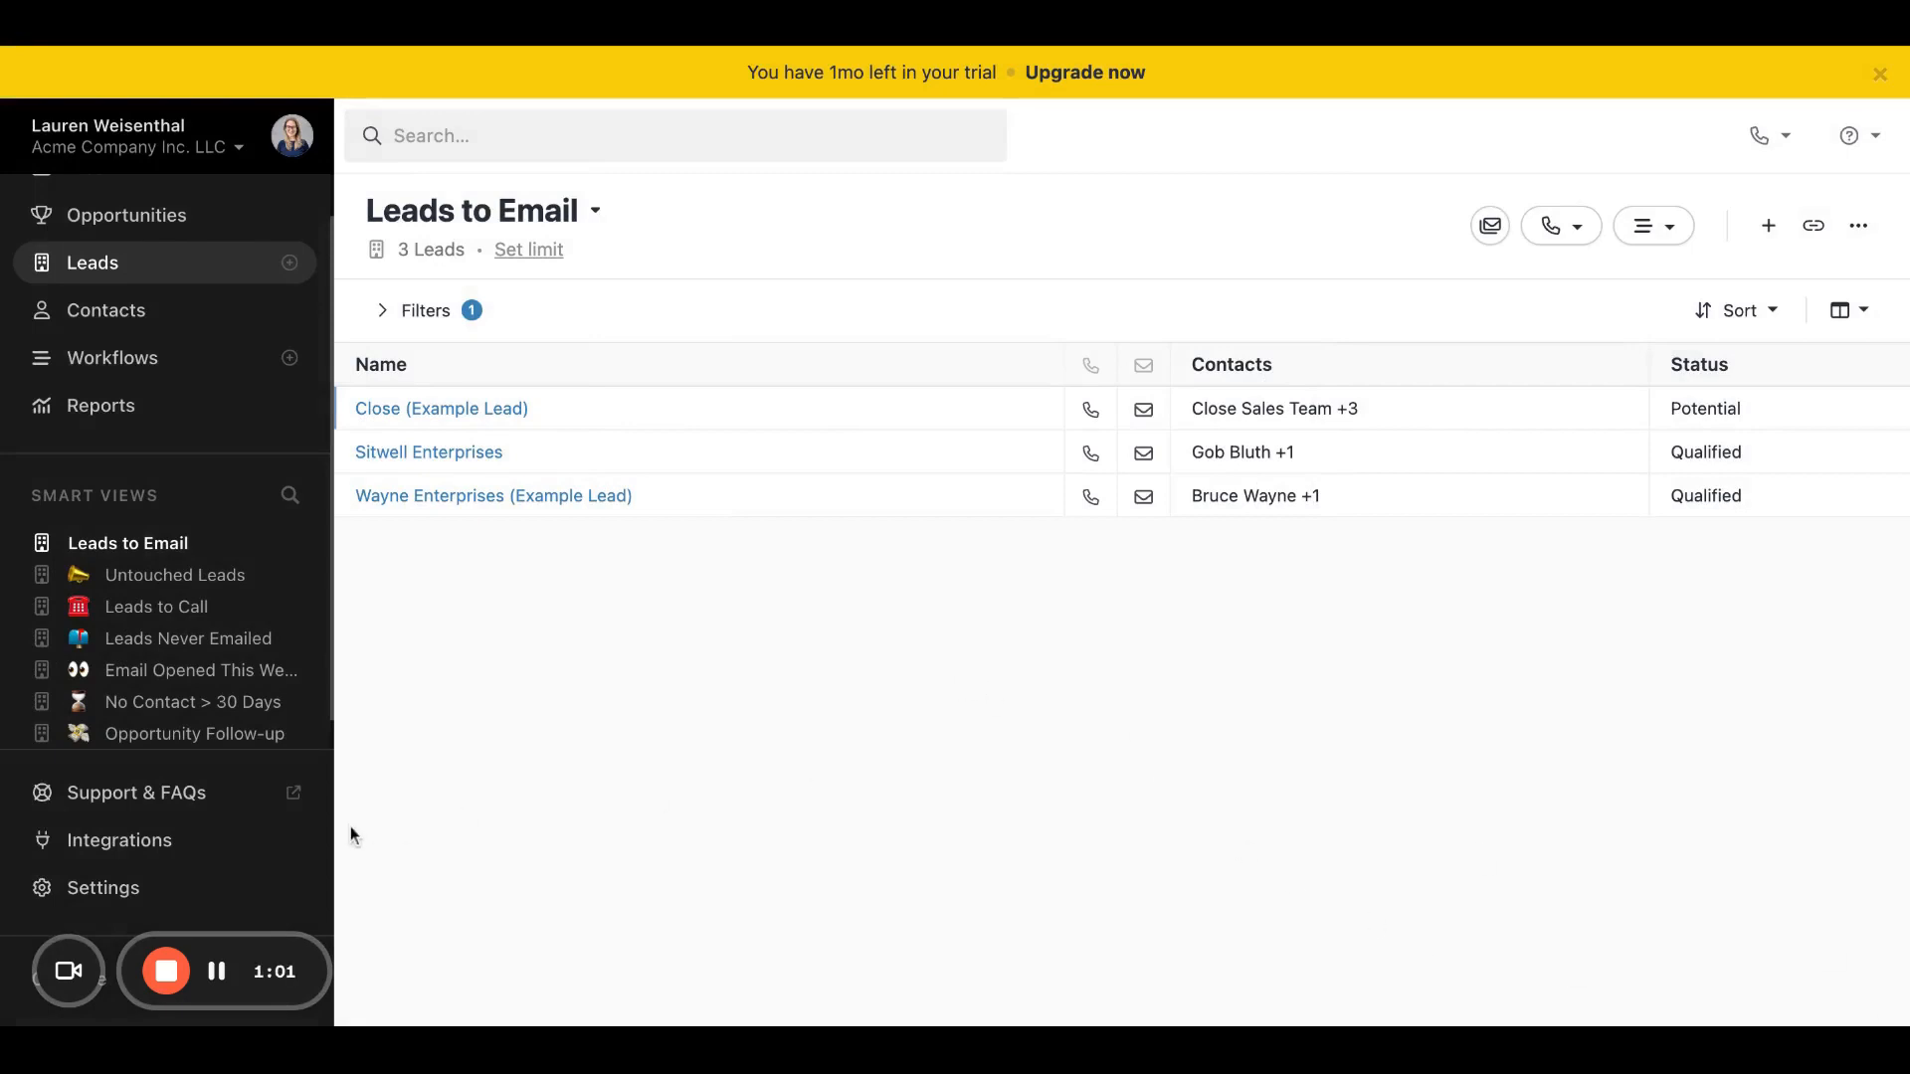
pyautogui.click(166, 970)
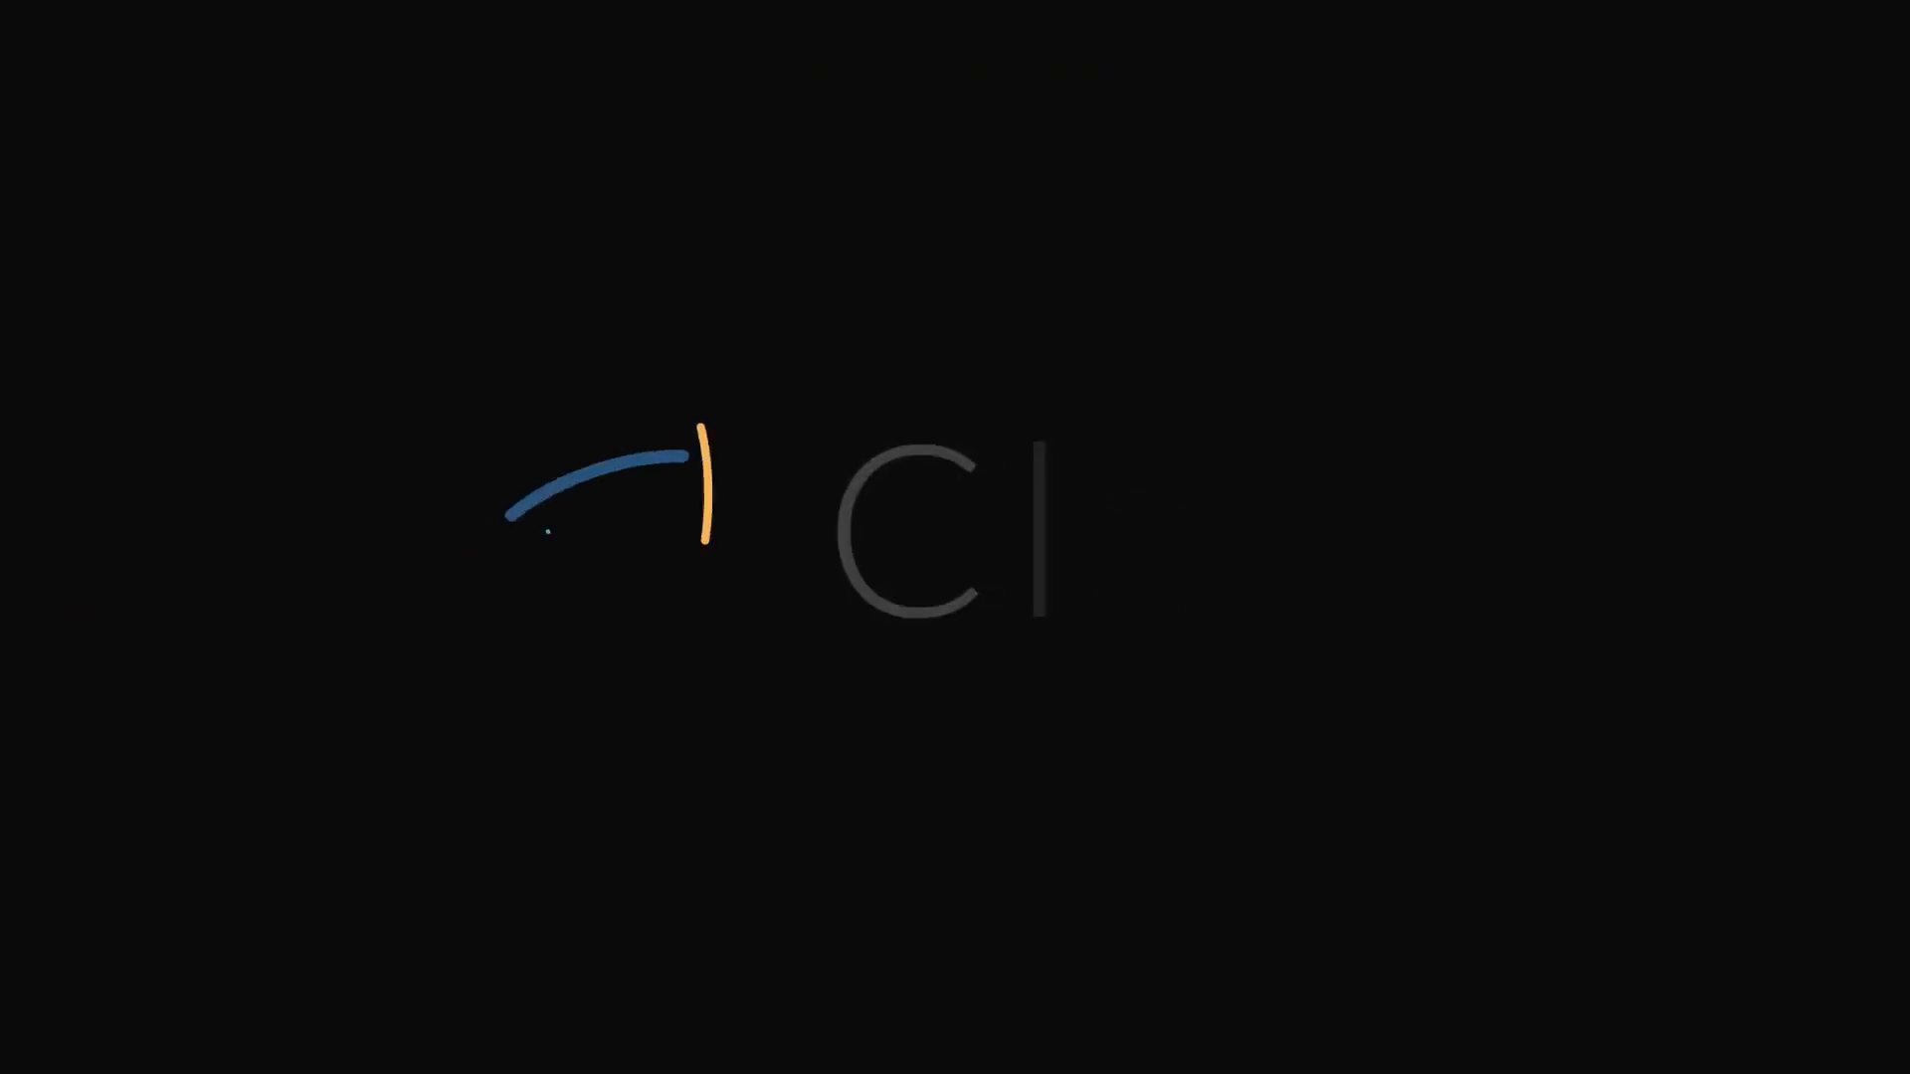